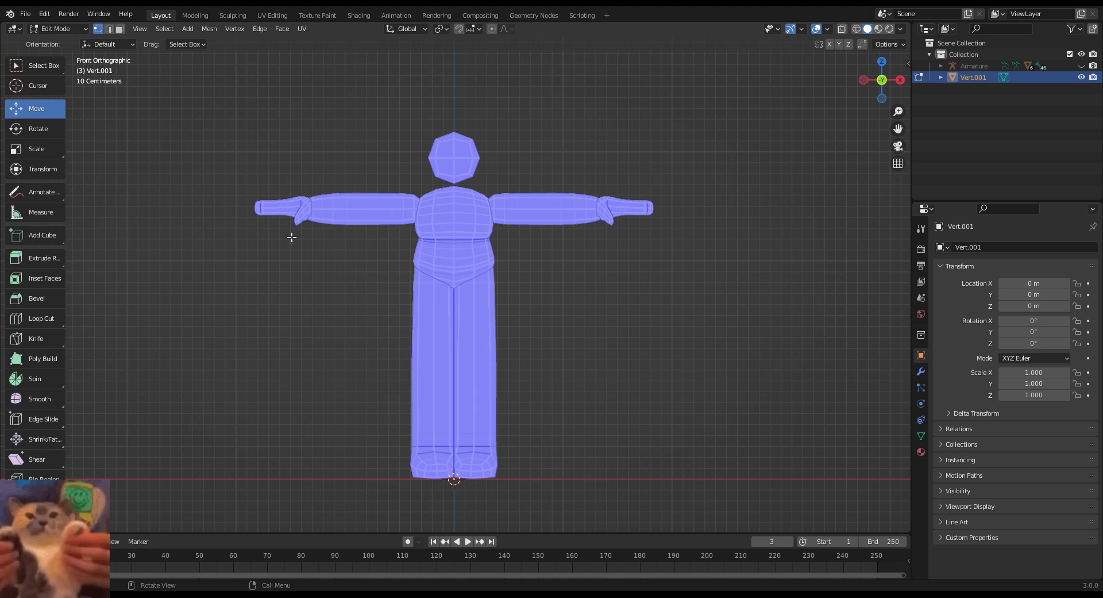
Step: Add a plane to the character mesh and merge its vertices at the center into a single vertex
{"action": "left_click", "coordinate": [190, 35]}
{"action": "left_click", "coordinate": [192, 43]}
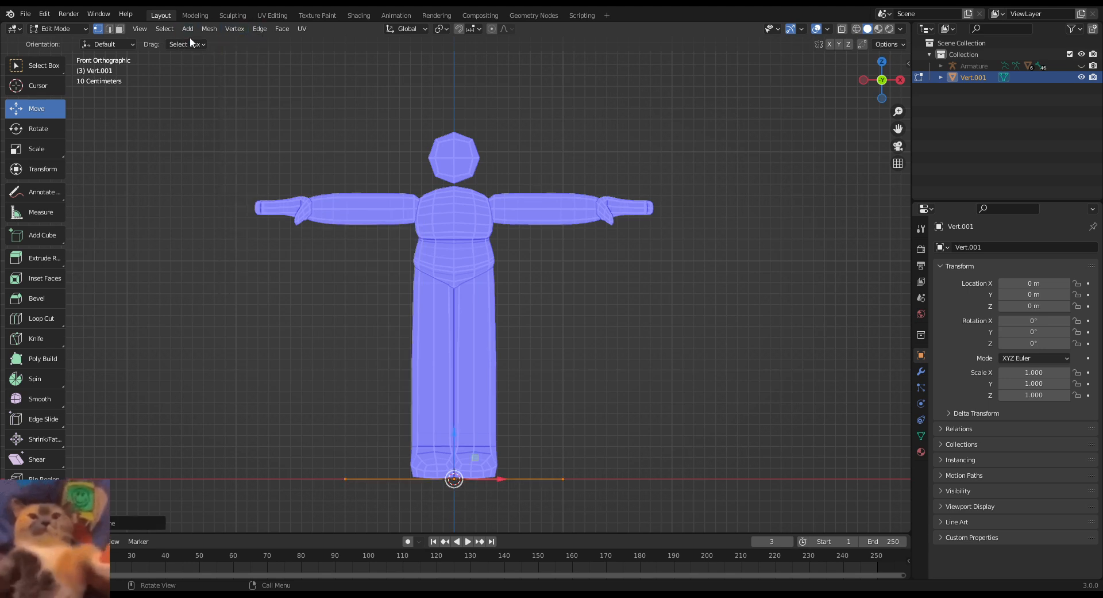
{"action": "right_click", "coordinate": [450, 340]}
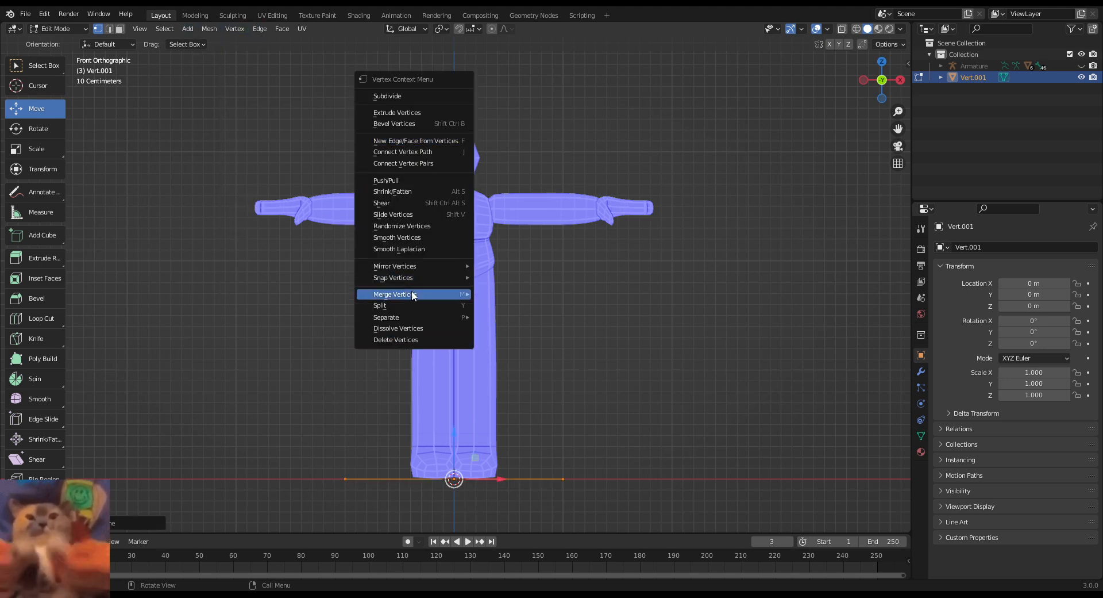
{"action": "mouse_move", "coordinate": [411, 293]}
{"action": "left_click", "coordinate": [509, 295]}
Step: Move the merged vertex up to head height and forward in front of the face
{"action": "left_click_drag", "start_coordinate": [456, 431], "coordinate": [470, 119]}
{"action": "key", "text": "KP_3"}
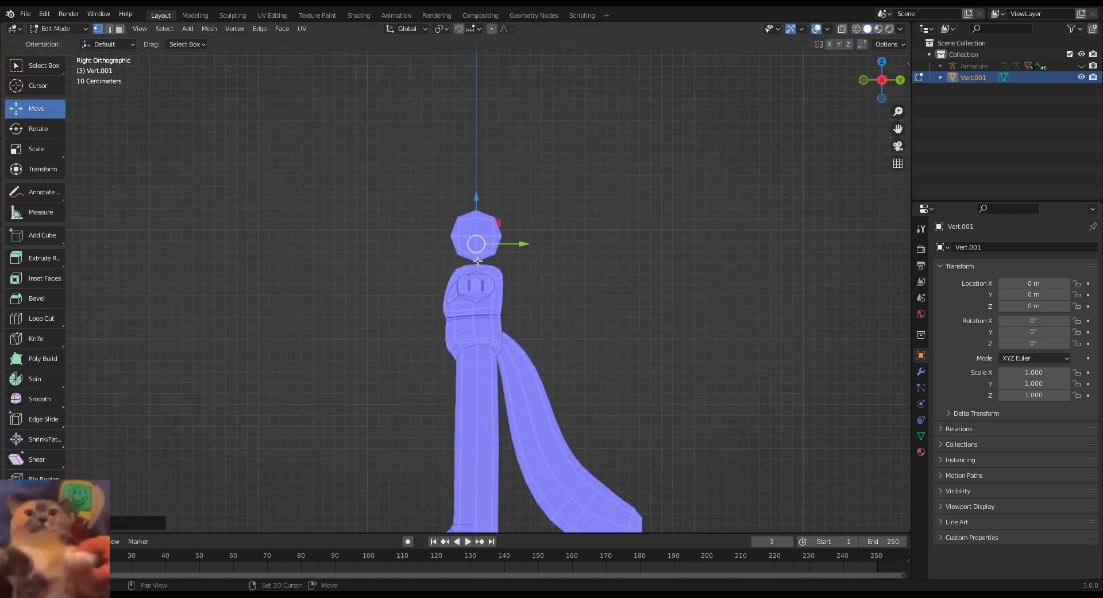
{"action": "left_click", "coordinate": [62, 28]}
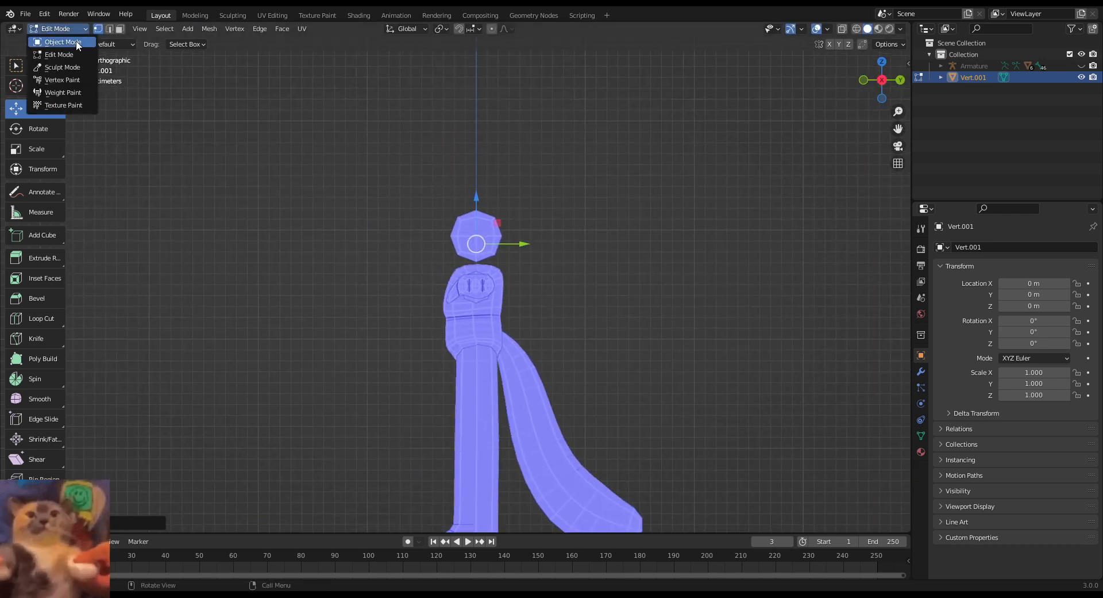
{"action": "scroll", "coordinate": [548, 241], "scroll_direction": "up", "scroll_amount": 4}
{"action": "left_click_drag", "start_coordinate": [511, 206], "coordinate": [454, 175]}
{"action": "key", "text": "KP_1"}
{"action": "scroll", "coordinate": [446, 154], "scroll_direction": "down", "scroll_amount": 5}
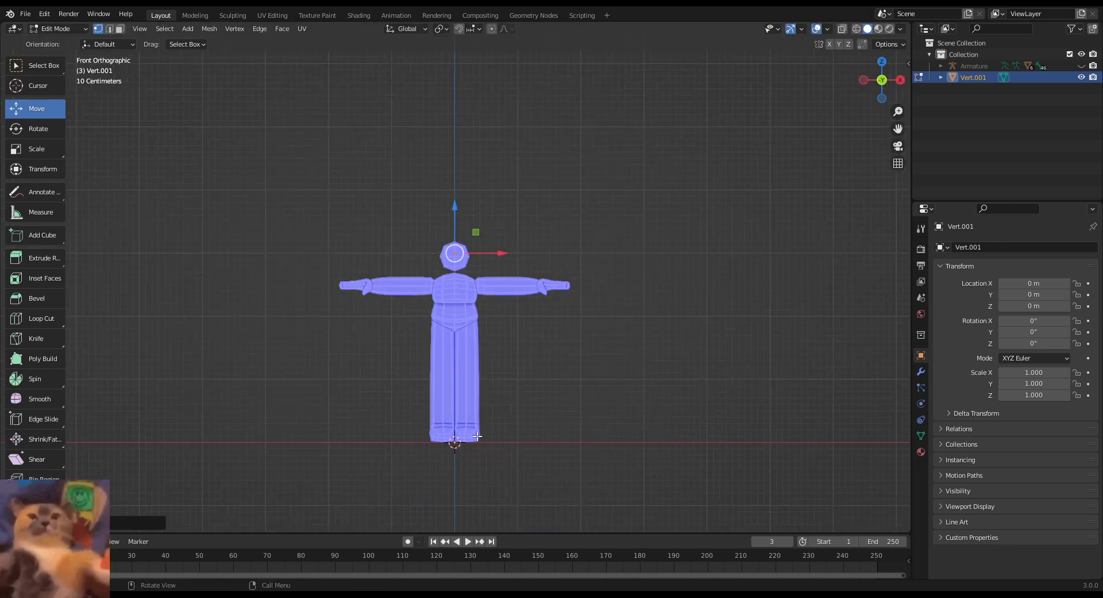
{"action": "scroll", "coordinate": [439, 279], "scroll_direction": "up", "scroll_amount": 10}
{"action": "middle_click_drag", "start_coordinate": [439, 279], "coordinate": [496, 294], "text": "shift"}
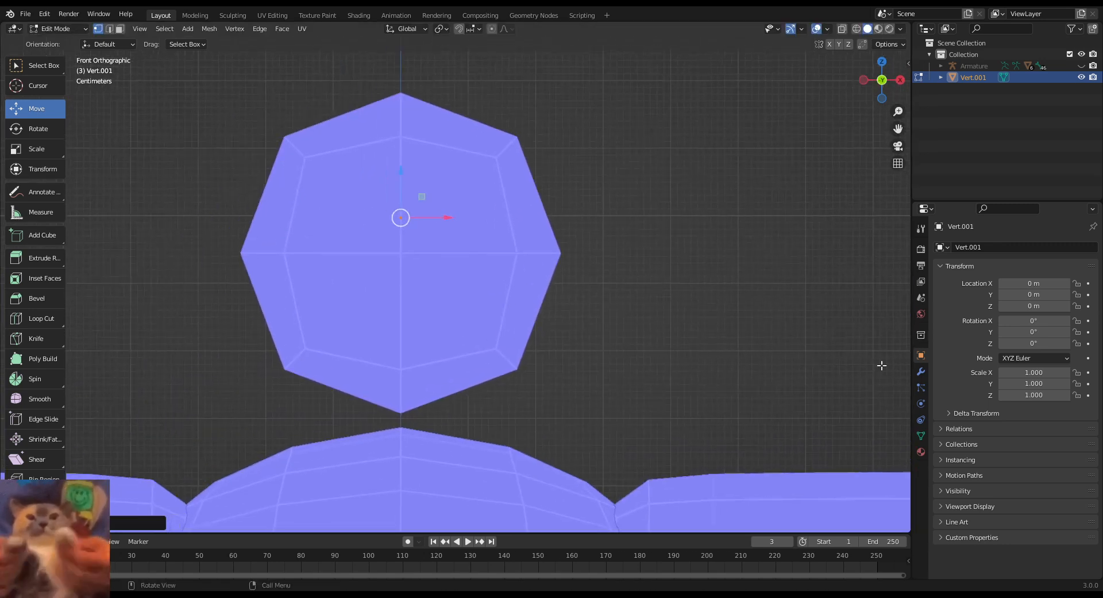
Step: Add a Subdivision Surface modifier and a Multiresolution modifier to the vertex object
{"action": "left_click", "coordinate": [921, 372]}
{"action": "left_click", "coordinate": [970, 244]}
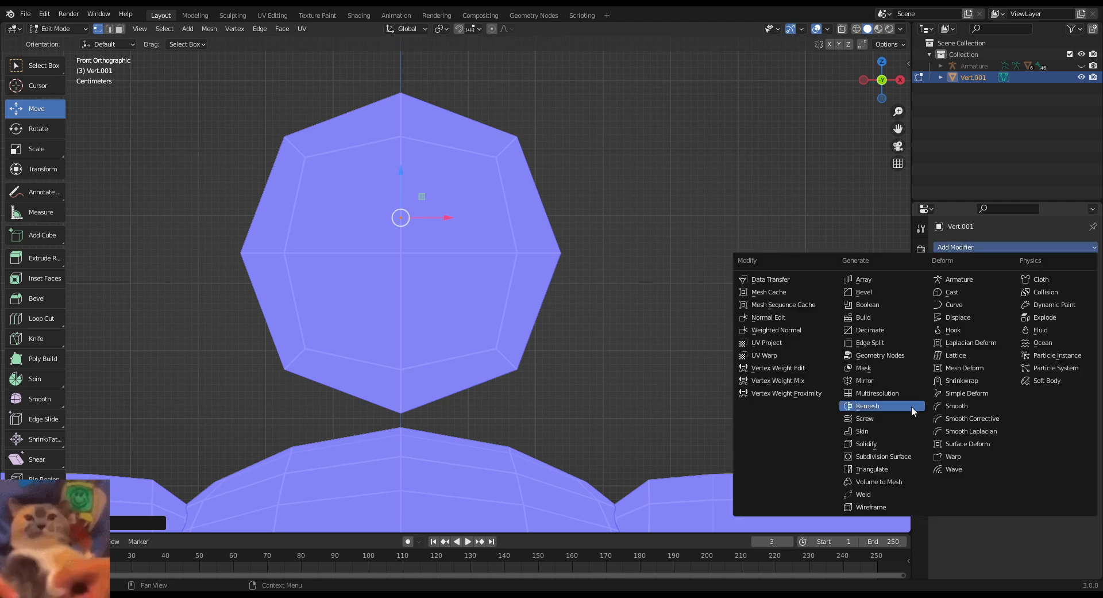
{"action": "left_click", "coordinate": [890, 458]}
{"action": "left_click", "coordinate": [963, 247]}
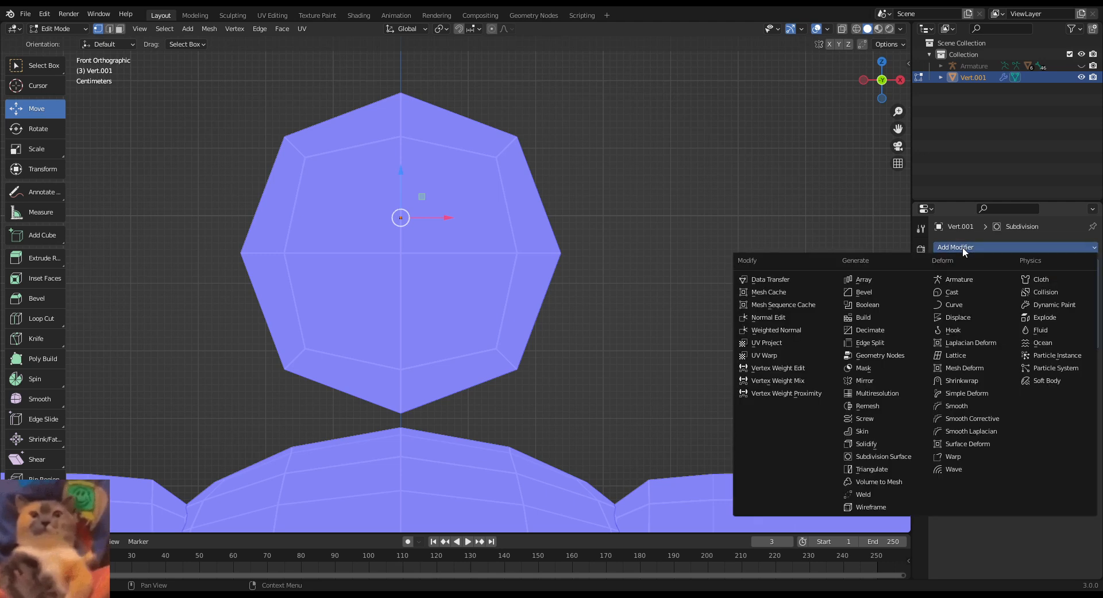
{"action": "left_click", "coordinate": [870, 393]}
Step: Move the vertex sideways from the face's centerline into the area of the right-hand eye
{"action": "scroll", "coordinate": [517, 258], "scroll_direction": "up", "scroll_amount": 3}
{"action": "key", "text": "g"}
{"action": "left_click", "coordinate": [426, 204]}
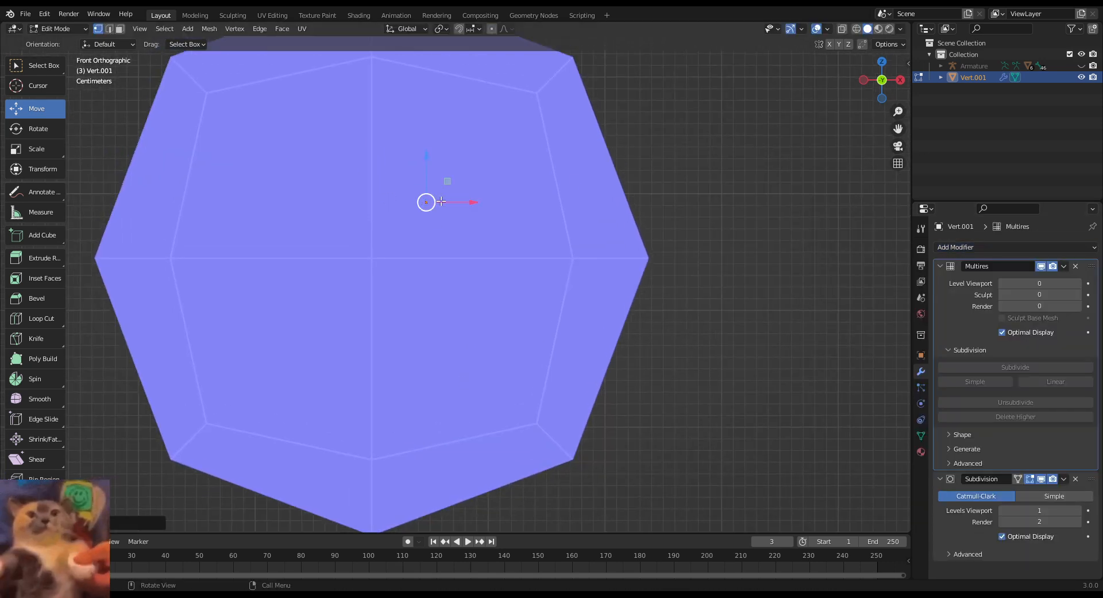
{"action": "scroll", "coordinate": [632, 196], "scroll_direction": "down", "scroll_amount": 2}
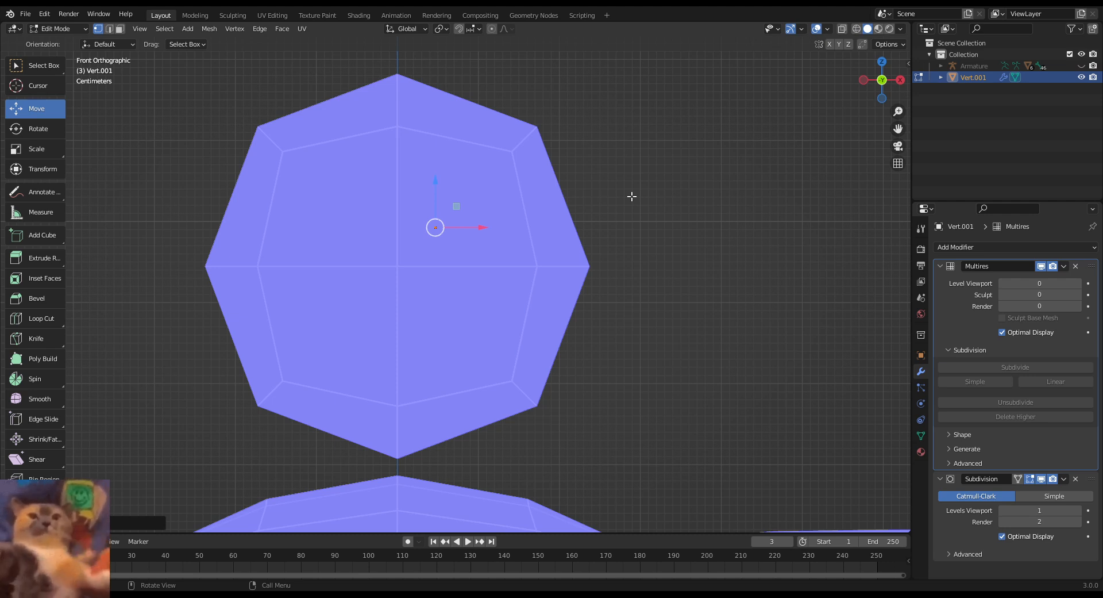
Step: Sketch a round eye outline on the head with the Annotate tool and set the annotation color to near-black purple
{"action": "left_click", "coordinate": [57, 187]}
{"action": "left_click", "coordinate": [53, 216]}
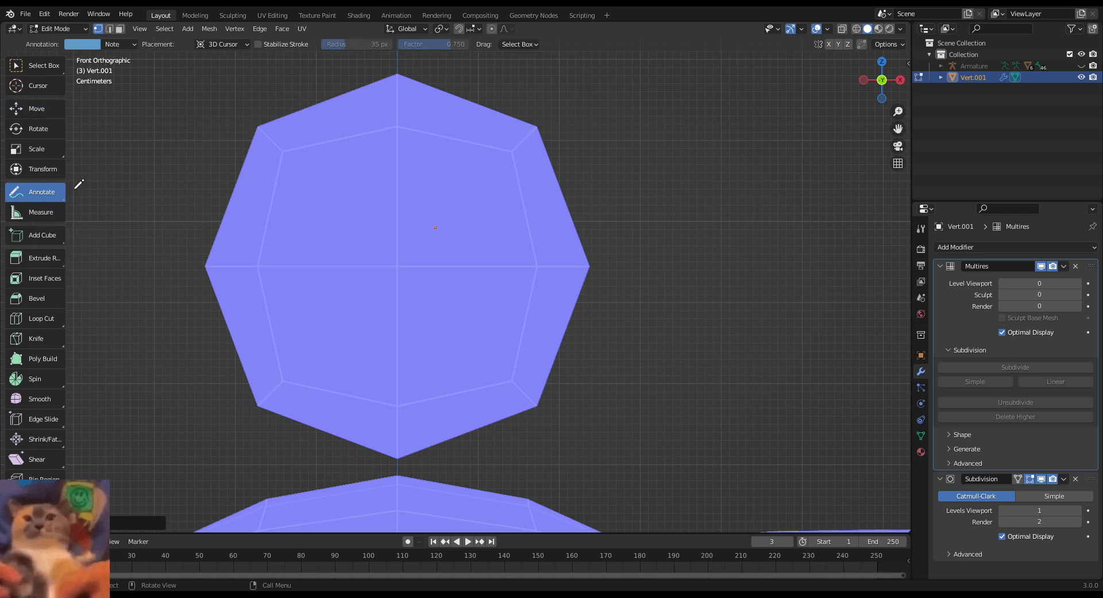
{"action": "left_click_drag", "start_coordinate": [463, 196], "coordinate": [505, 257]}
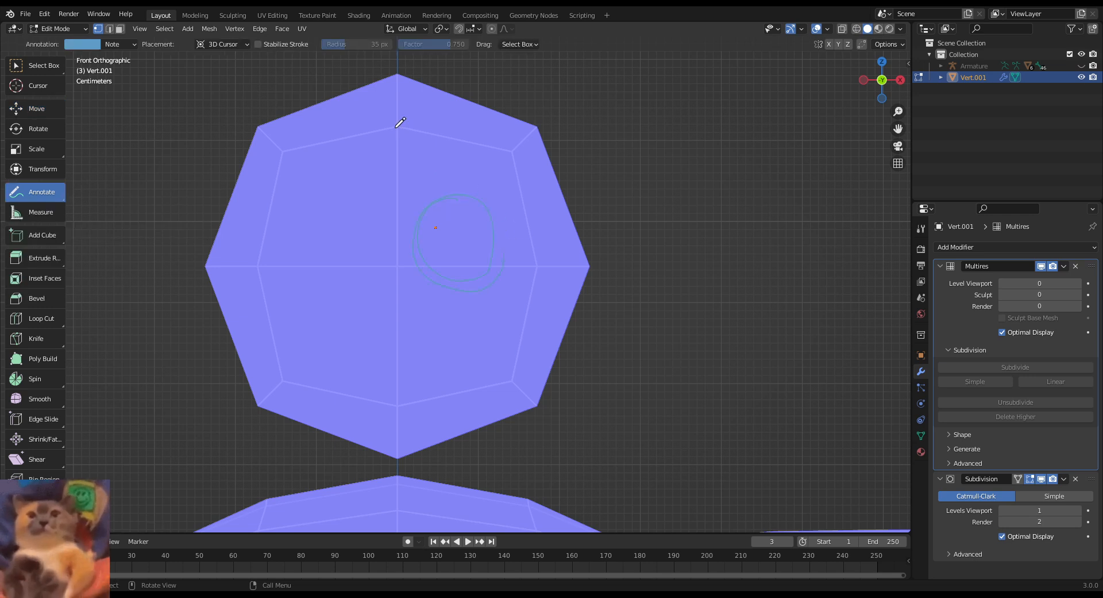
{"action": "left_click", "coordinate": [91, 46]}
{"action": "left_click", "coordinate": [152, 116]}
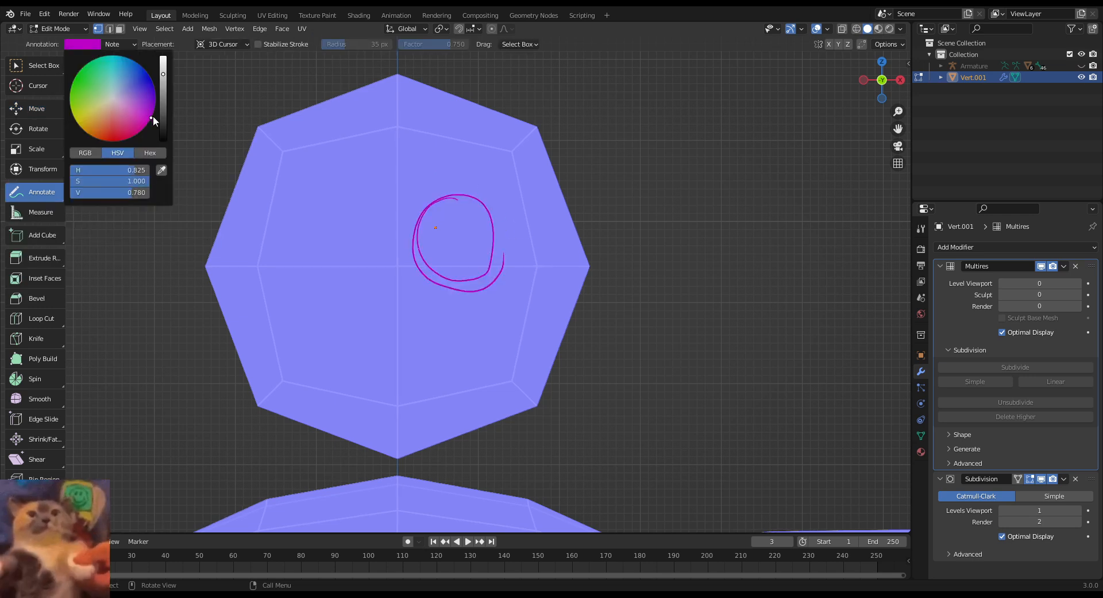
{"action": "left_click", "coordinate": [163, 121]}
Step: Sketch two eyes with pupils, one eyebrow and a smile on the head as annotation strokes
{"action": "mouse_move", "coordinate": [484, 239]}
{"action": "left_mouse_down"}
{"action": "mouse_move", "coordinate": [409, 253]}
{"action": "mouse_move", "coordinate": [487, 207]}
{"action": "mouse_move", "coordinate": [463, 280]}
{"action": "mouse_move", "coordinate": [474, 206]}
{"action": "mouse_move", "coordinate": [520, 253]}
{"action": "mouse_move", "coordinate": [434, 284]}
{"action": "mouse_move", "coordinate": [468, 294]}
{"action": "mouse_move", "coordinate": [522, 228]}
{"action": "left_mouse_up"}
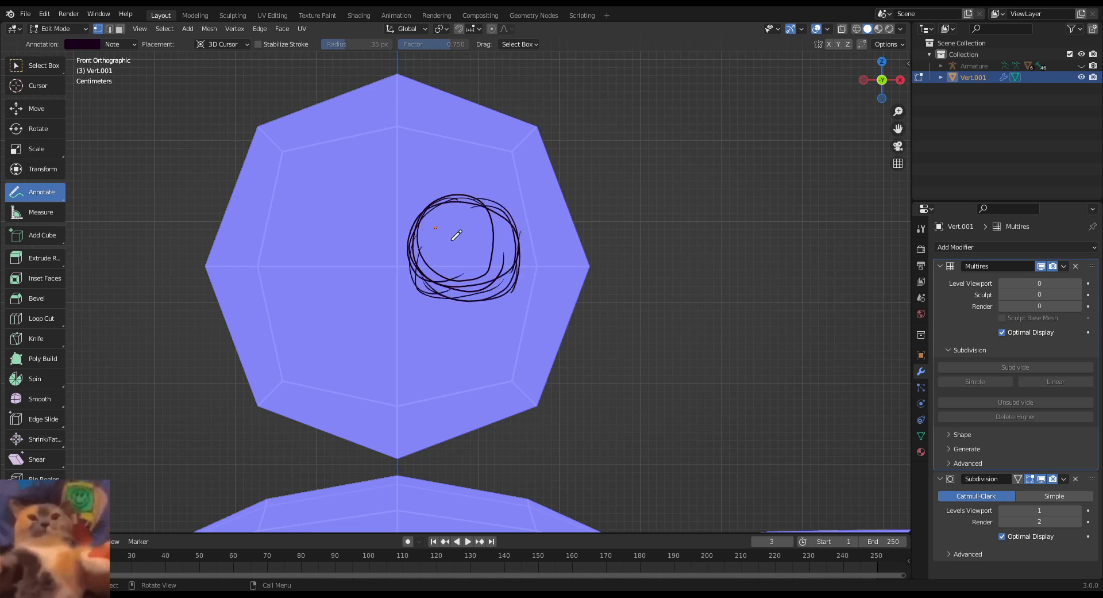
{"action": "left_click_drag", "start_coordinate": [453, 237], "coordinate": [453, 238]}
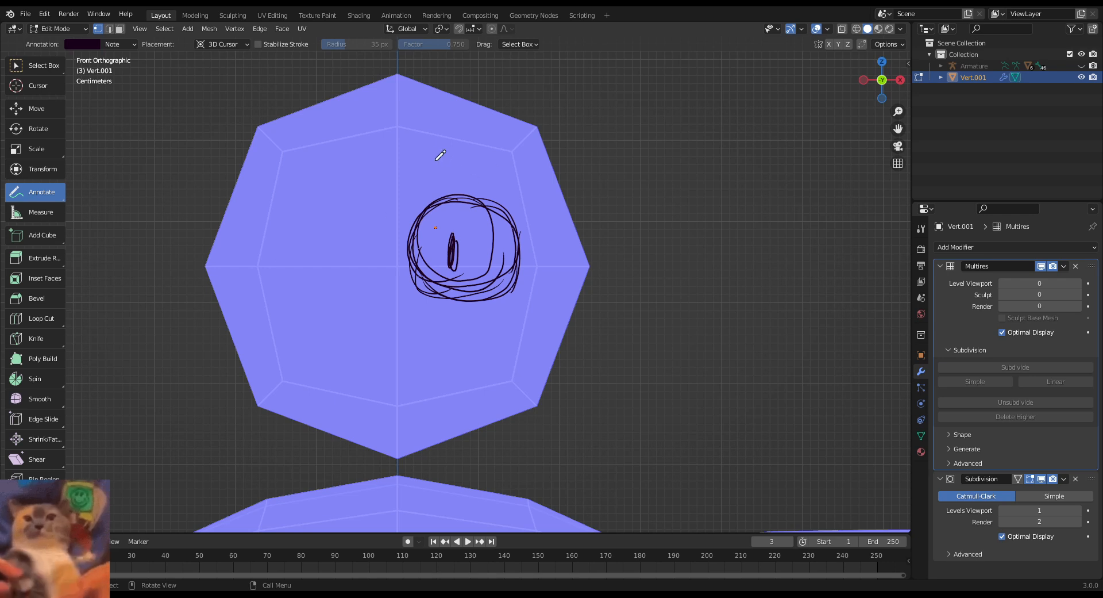
{"action": "left_click_drag", "start_coordinate": [440, 155], "coordinate": [480, 294]}
{"action": "left_click_drag", "start_coordinate": [493, 348], "coordinate": [314, 373]}
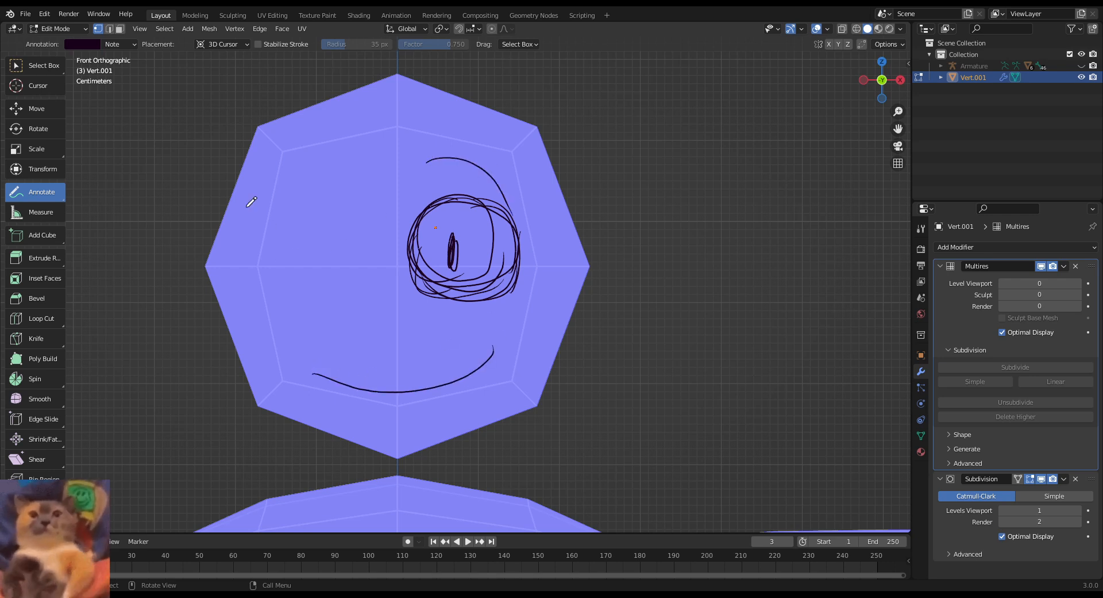
{"action": "mouse_move", "coordinate": [344, 208]}
{"action": "left_mouse_down"}
{"action": "mouse_move", "coordinate": [299, 281]}
{"action": "mouse_move", "coordinate": [287, 198]}
{"action": "mouse_move", "coordinate": [343, 210]}
{"action": "left_mouse_up"}
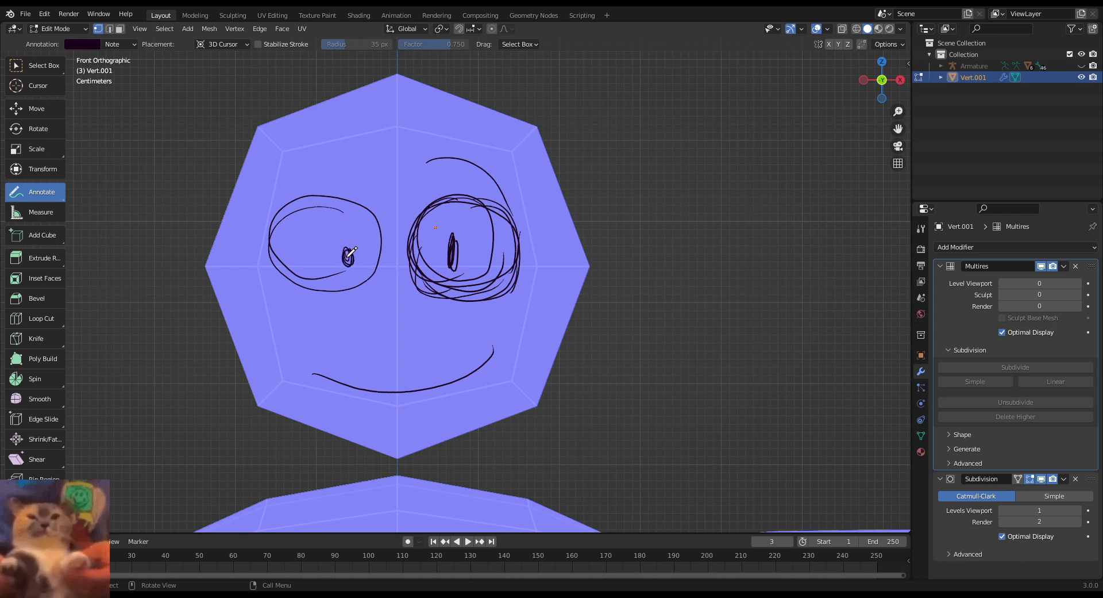
Step: Erase the whole face sketch from the head with the Annotate Eraser
{"action": "left_click", "coordinate": [33, 192]}
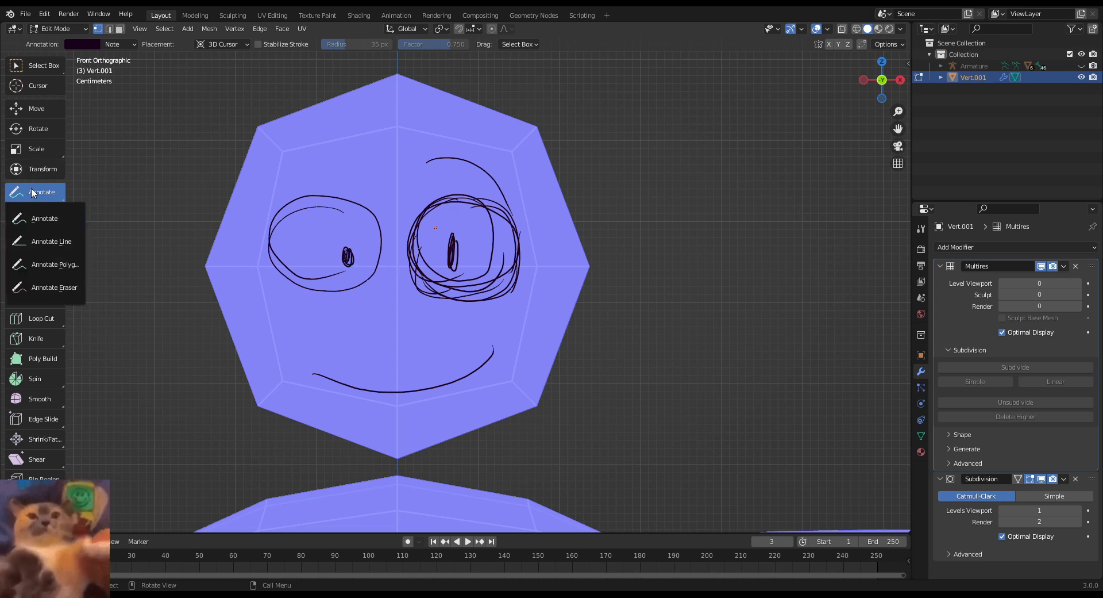
{"action": "left_click", "coordinate": [46, 288]}
{"action": "mouse_move", "coordinate": [363, 197]}
{"action": "left_mouse_down"}
{"action": "mouse_move", "coordinate": [345, 198]}
{"action": "mouse_move", "coordinate": [453, 278]}
{"action": "mouse_move", "coordinate": [579, 322]}
{"action": "left_mouse_up"}
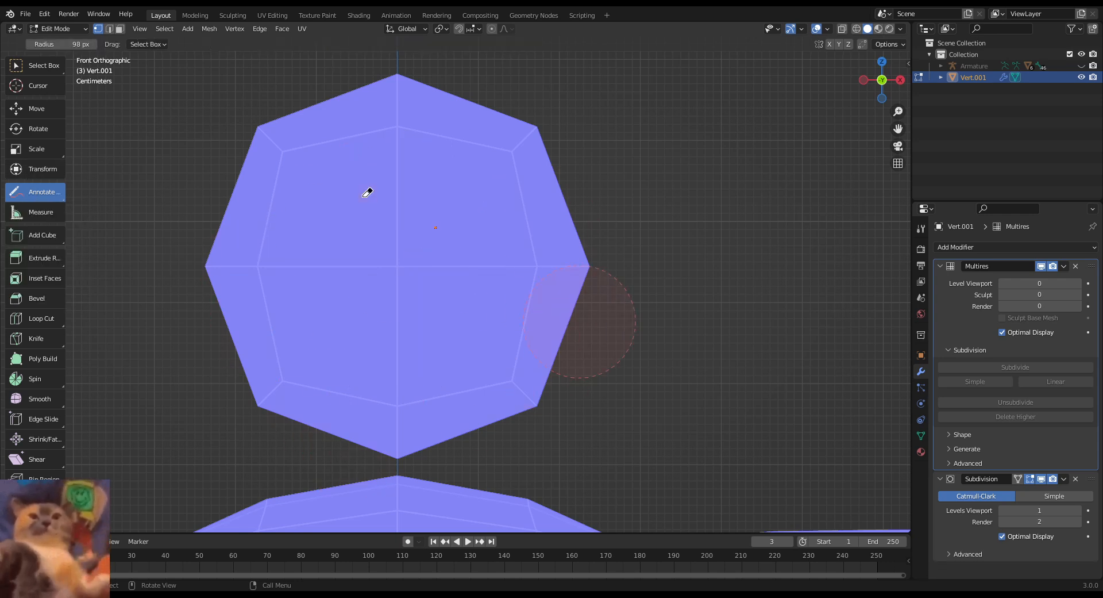
Step: Sketch a new right-hand eye outline with an eyebrow above it using freehand annotation
{"action": "left_click", "coordinate": [44, 196]}
{"action": "left_click", "coordinate": [36, 219]}
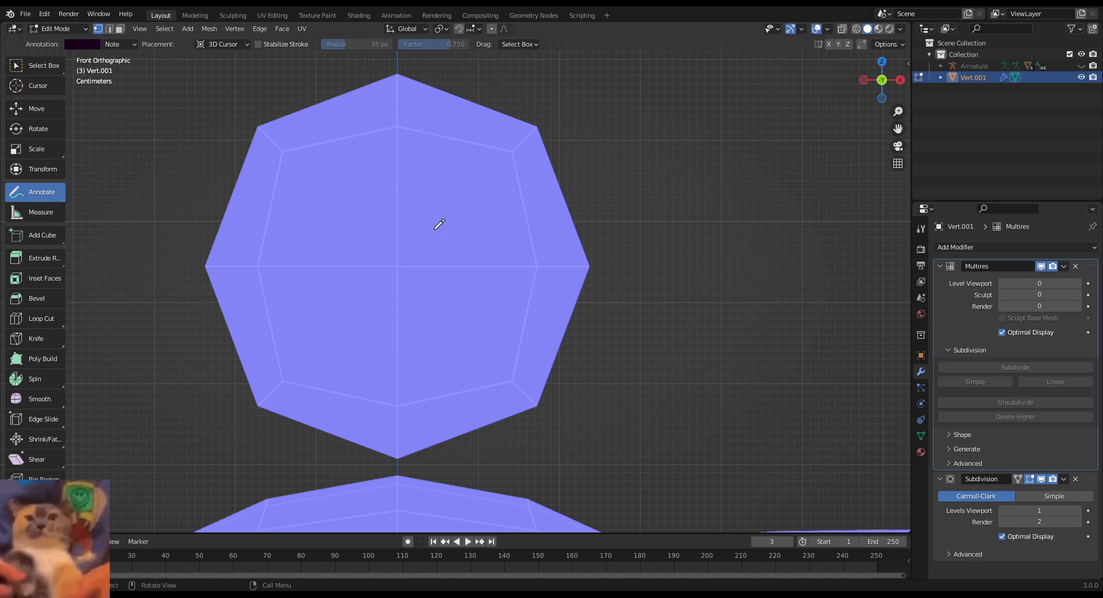
{"action": "mouse_move", "coordinate": [423, 222]}
{"action": "left_mouse_down"}
{"action": "mouse_move", "coordinate": [451, 207]}
{"action": "mouse_move", "coordinate": [480, 277]}
{"action": "mouse_move", "coordinate": [414, 216]}
{"action": "mouse_move", "coordinate": [408, 250]}
{"action": "left_mouse_up"}
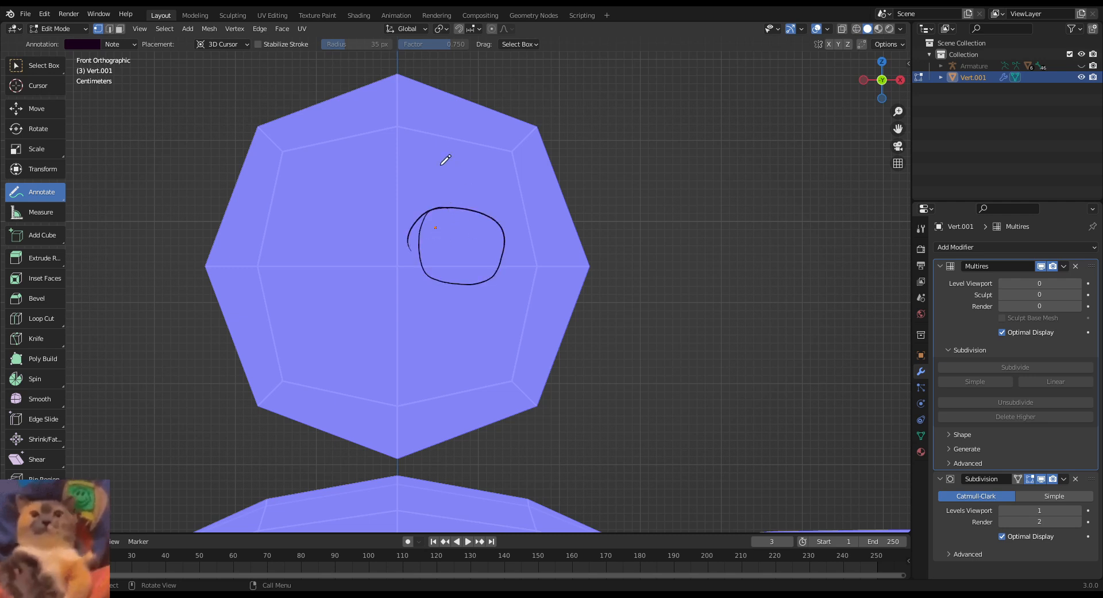
{"action": "left_click_drag", "start_coordinate": [432, 156], "coordinate": [499, 242]}
Step: Switch to Object Mode, select the head and set its Subdivision viewport levels to 2
{"action": "left_click", "coordinate": [57, 29]}
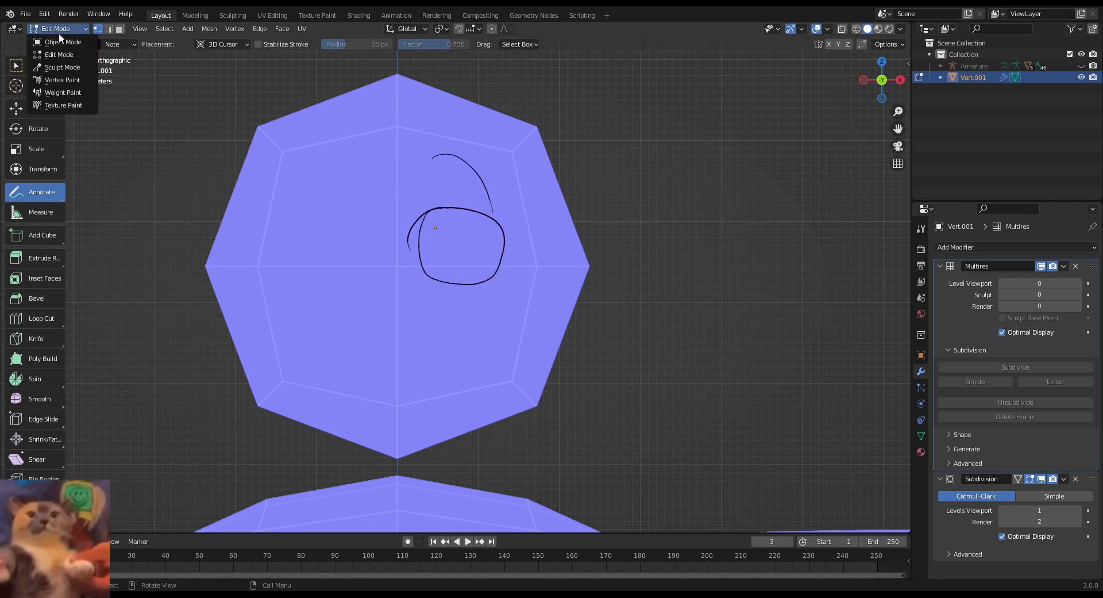
{"action": "left_click", "coordinate": [58, 35]}
{"action": "left_click", "coordinate": [340, 192]}
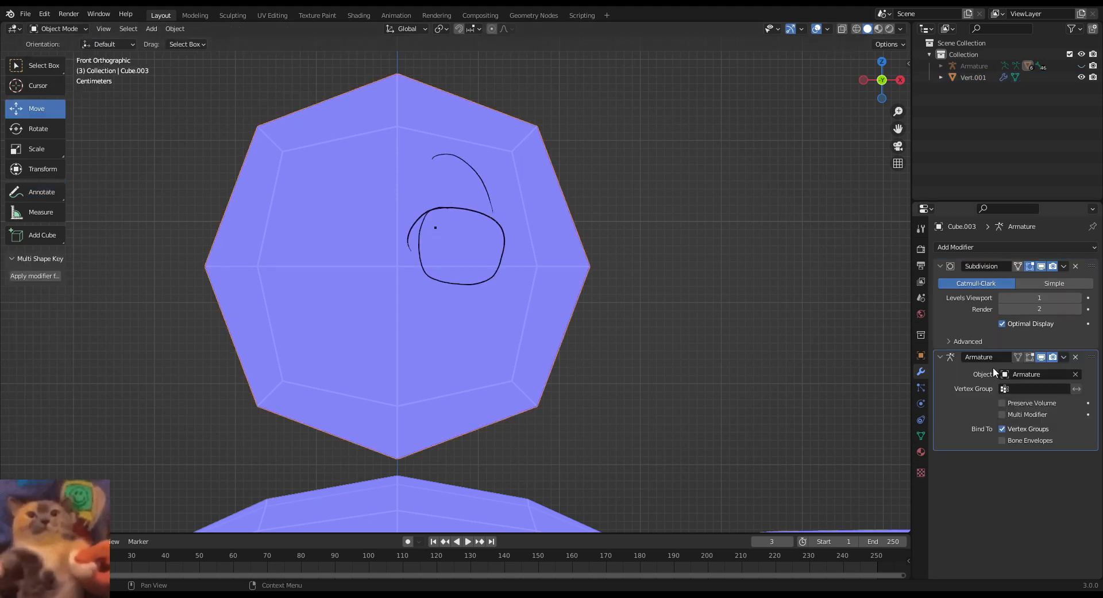
{"action": "left_click", "coordinate": [1079, 298]}
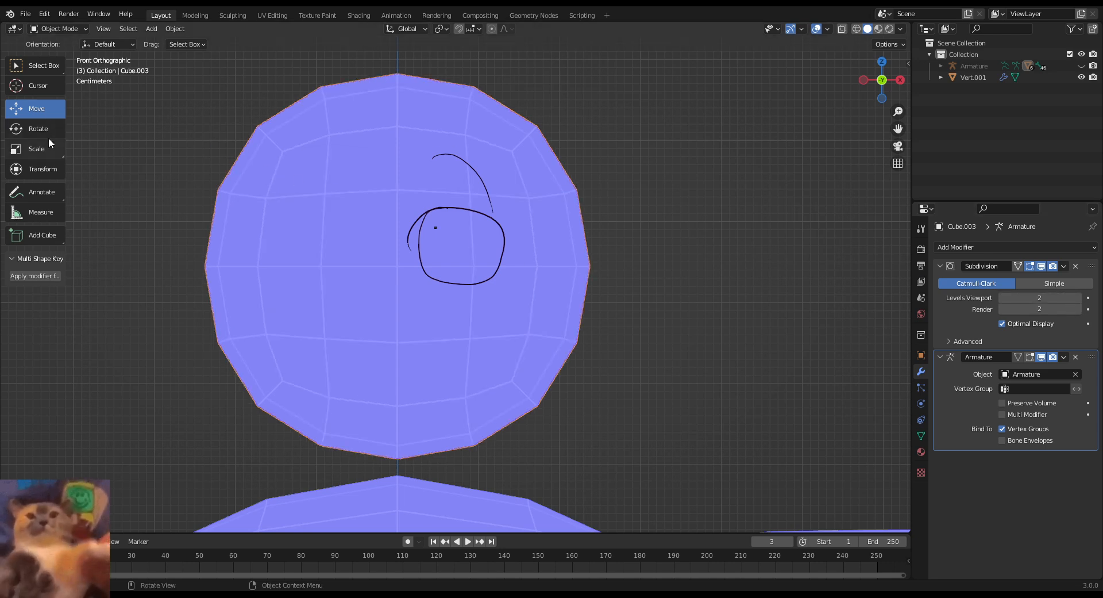
Step: Erase the remaining eye and eyebrow annotation strokes from the head
{"action": "left_click", "coordinate": [44, 196]}
{"action": "left_click_drag", "start_coordinate": [43, 195], "coordinate": [44, 288]}
{"action": "mouse_move", "coordinate": [486, 177]}
{"action": "left_mouse_down"}
{"action": "mouse_move", "coordinate": [394, 236]}
{"action": "mouse_move", "coordinate": [452, 266]}
{"action": "left_mouse_up"}
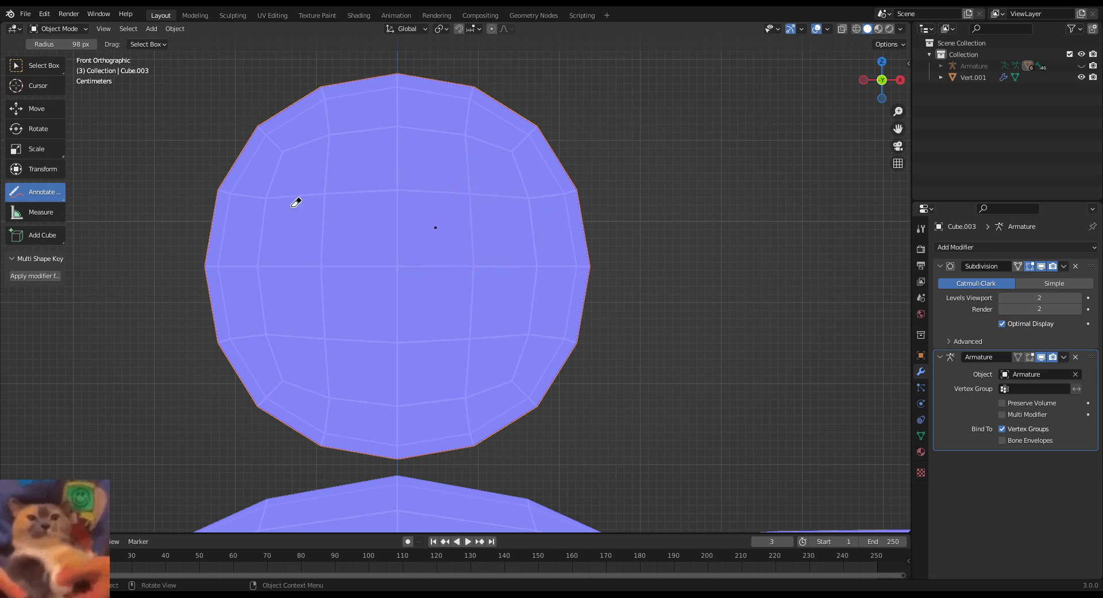
Step: Draw two large round eye outlines on the head with an eyebrow above each using freehand annotation
{"action": "left_click_drag", "start_coordinate": [44, 193], "coordinate": [43, 219]}
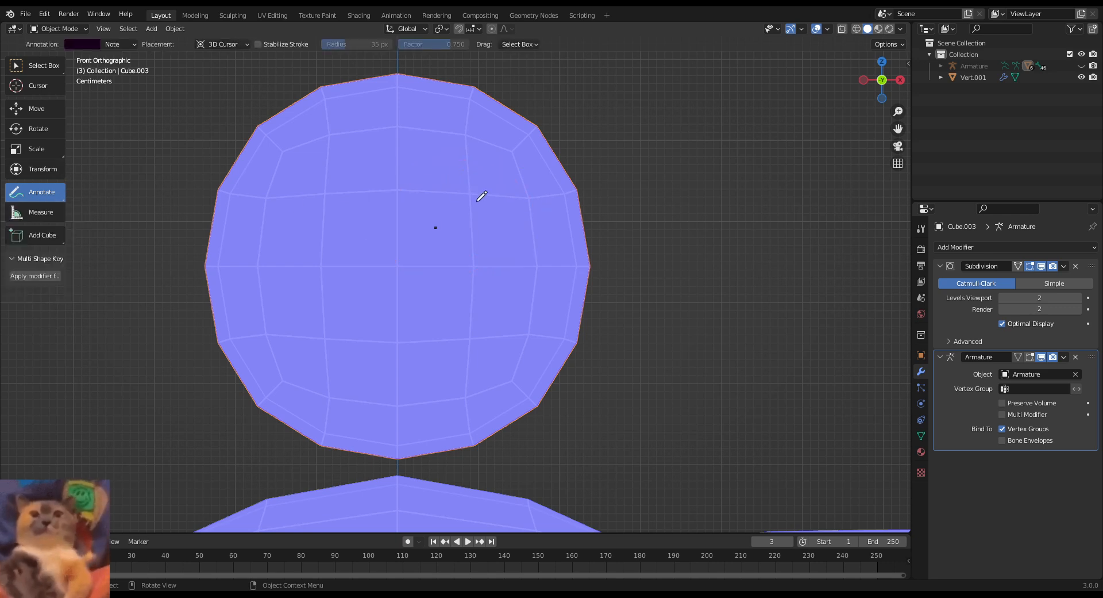
{"action": "mouse_move", "coordinate": [460, 191]}
{"action": "left_mouse_down"}
{"action": "mouse_move", "coordinate": [475, 284]}
{"action": "mouse_move", "coordinate": [459, 185]}
{"action": "mouse_move", "coordinate": [421, 210]}
{"action": "mouse_move", "coordinate": [438, 281]}
{"action": "left_mouse_up"}
{"action": "mouse_move", "coordinate": [318, 189]}
{"action": "left_mouse_down"}
{"action": "mouse_move", "coordinate": [278, 288]}
{"action": "mouse_move", "coordinate": [381, 196]}
{"action": "mouse_move", "coordinate": [258, 233]}
{"action": "mouse_move", "coordinate": [376, 254]}
{"action": "left_mouse_up"}
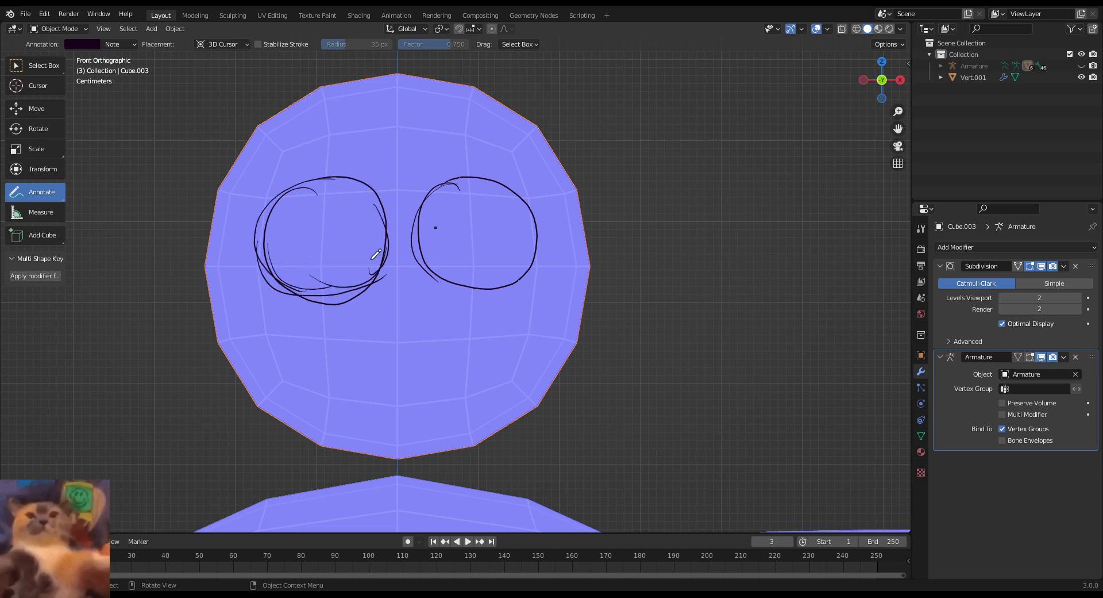
{"action": "left_click_drag", "start_coordinate": [441, 139], "coordinate": [510, 174]}
{"action": "left_click_drag", "start_coordinate": [331, 145], "coordinate": [264, 171]}
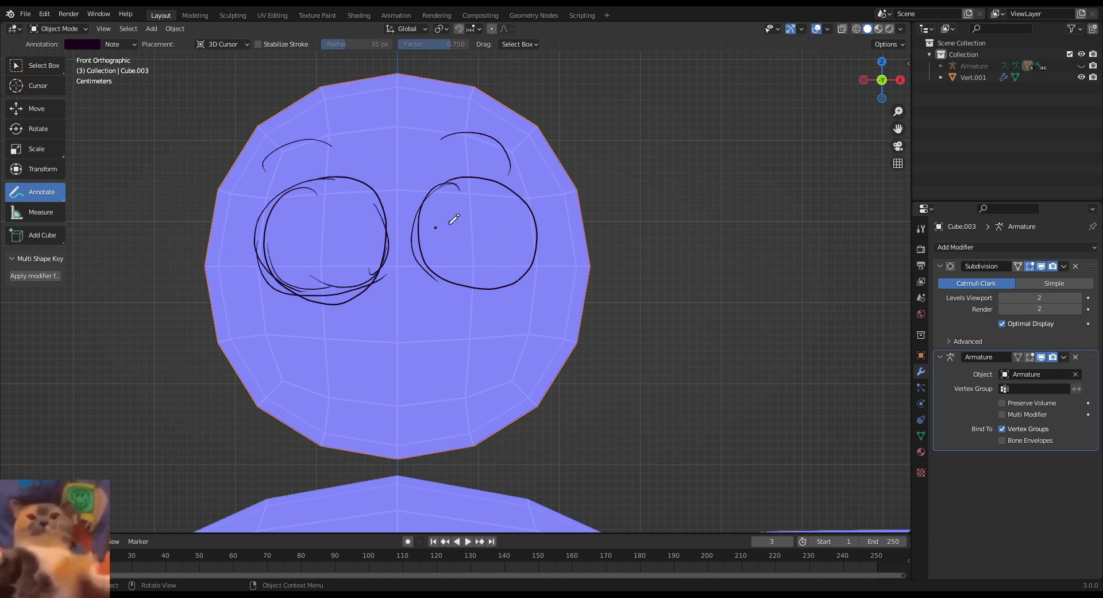
Step: Draw narrow vertical pupils in both eyes and a wide smile below them
{"action": "left_click_drag", "start_coordinate": [450, 224], "coordinate": [452, 226]}
{"action": "left_click_drag", "start_coordinate": [347, 231], "coordinate": [345, 229]}
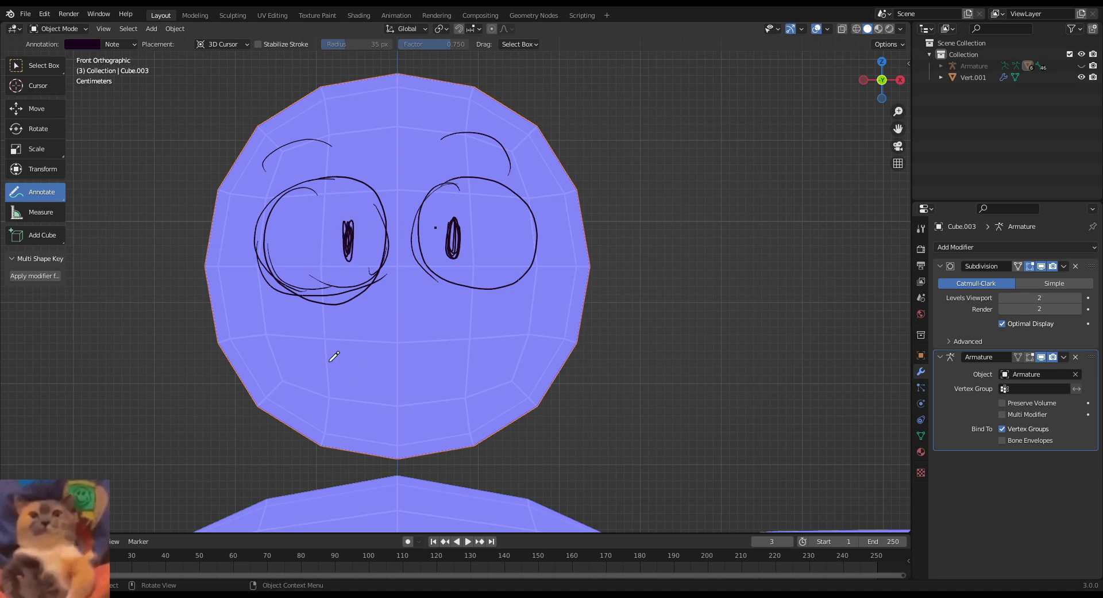
{"action": "mouse_move", "coordinate": [311, 353]}
{"action": "left_mouse_down"}
{"action": "mouse_move", "coordinate": [362, 389]}
{"action": "mouse_move", "coordinate": [490, 343]}
{"action": "left_mouse_up"}
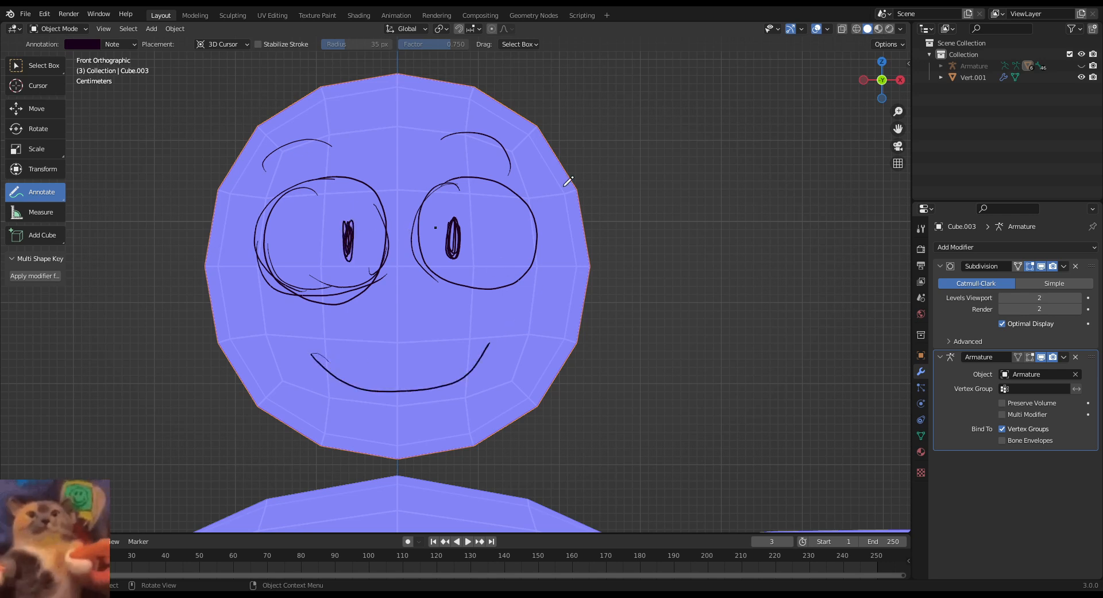
Step: Sketch a small round smiley with two oval eyes and a smile beside the head
{"action": "scroll", "coordinate": [569, 180], "scroll_direction": "down", "scroll_amount": 10}
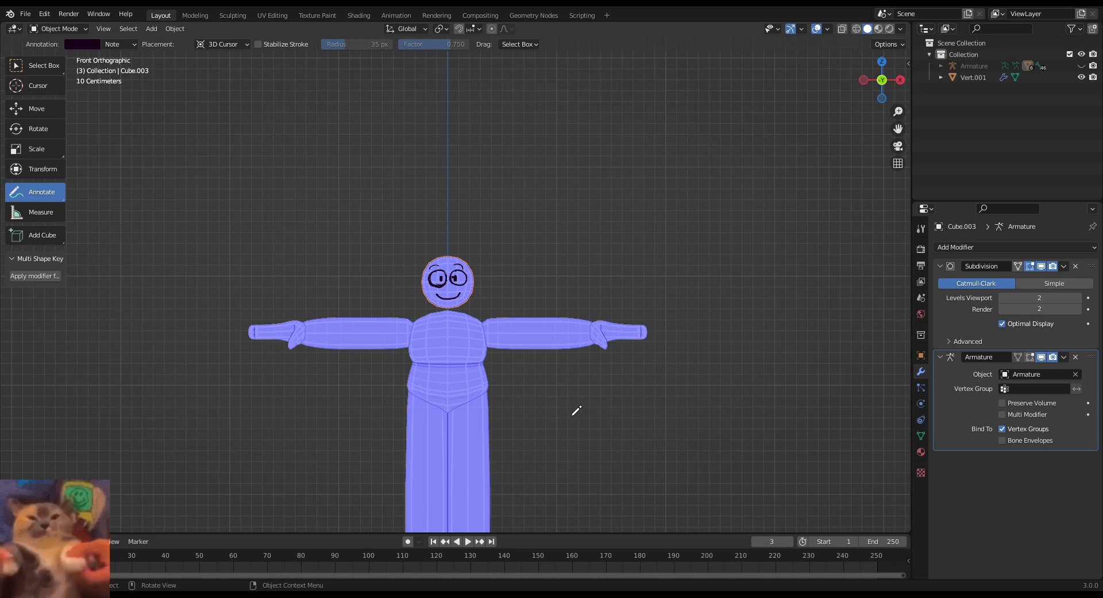
{"action": "scroll", "coordinate": [578, 412], "scroll_direction": "down", "scroll_amount": 2}
{"action": "scroll", "coordinate": [575, 413], "scroll_direction": "up", "scroll_amount": 12}
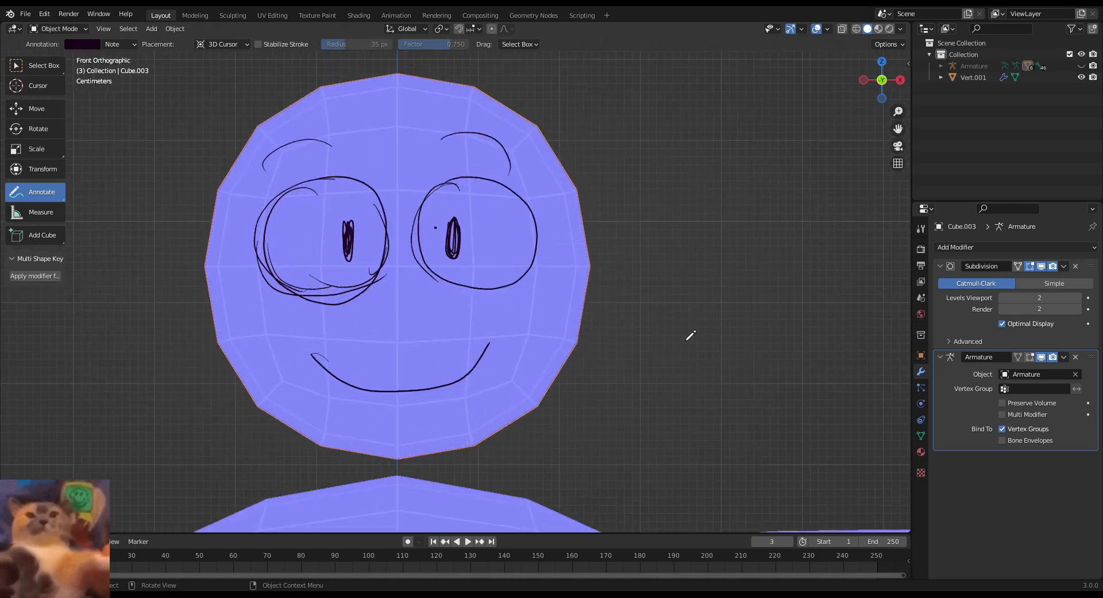
{"action": "left_click_drag", "start_coordinate": [724, 217], "coordinate": [726, 216]}
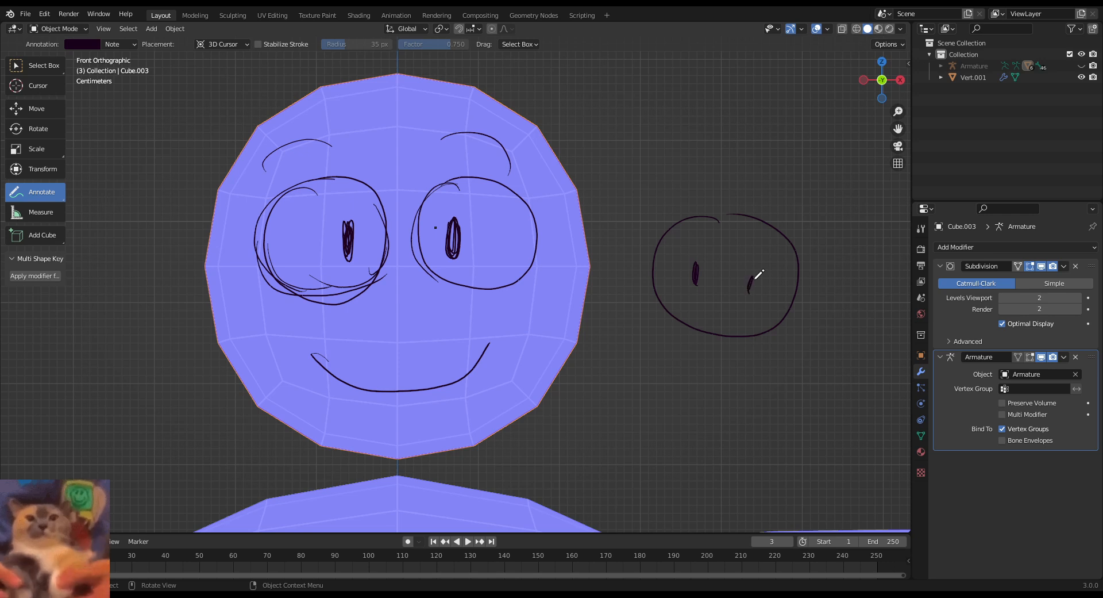
{"action": "left_click_drag", "start_coordinate": [677, 288], "coordinate": [745, 295]}
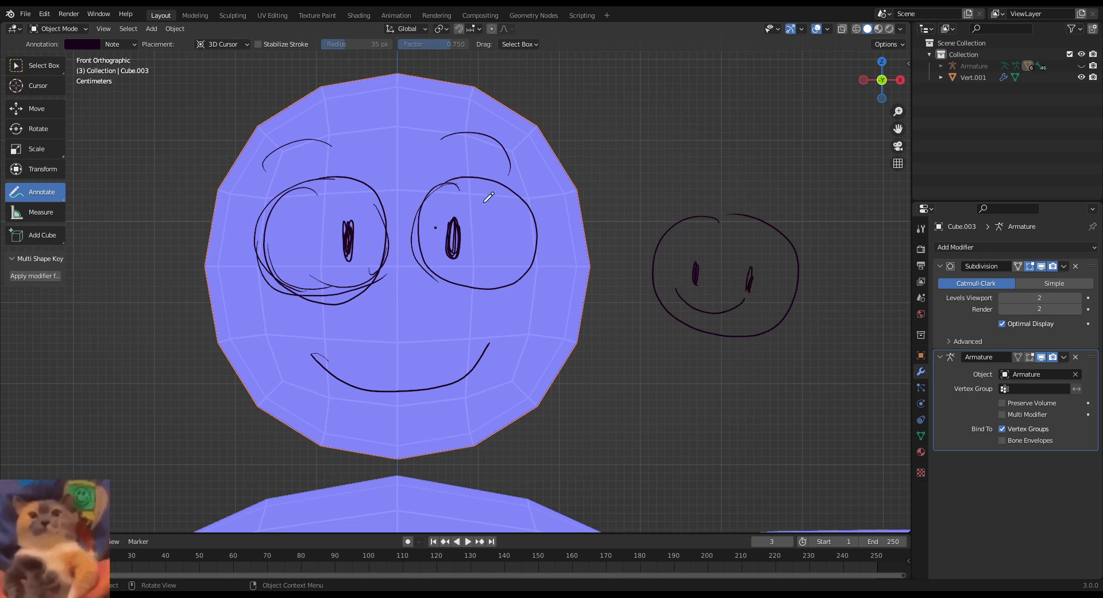
Step: Draw eyelashes at the outer corner of the right-hand eye
{"action": "left_click_drag", "start_coordinate": [530, 209], "coordinate": [542, 188]}
{"action": "left_click_drag", "start_coordinate": [529, 211], "coordinate": [560, 218]}
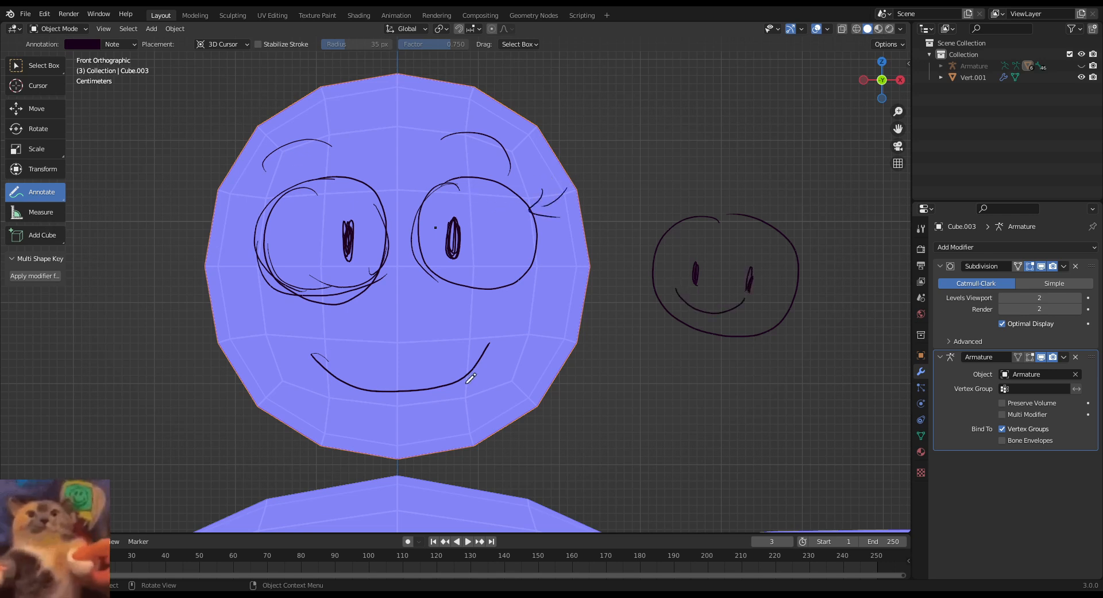
Step: Sketch shoulder and lower body curves below the small smiley, and a pointed tongue shape under its mouth
{"action": "mouse_move", "coordinate": [699, 351]}
{"action": "left_mouse_down"}
{"action": "mouse_move", "coordinate": [628, 392]}
{"action": "mouse_move", "coordinate": [836, 378]}
{"action": "left_mouse_up"}
{"action": "left_click_drag", "start_coordinate": [631, 401], "coordinate": [803, 433]}
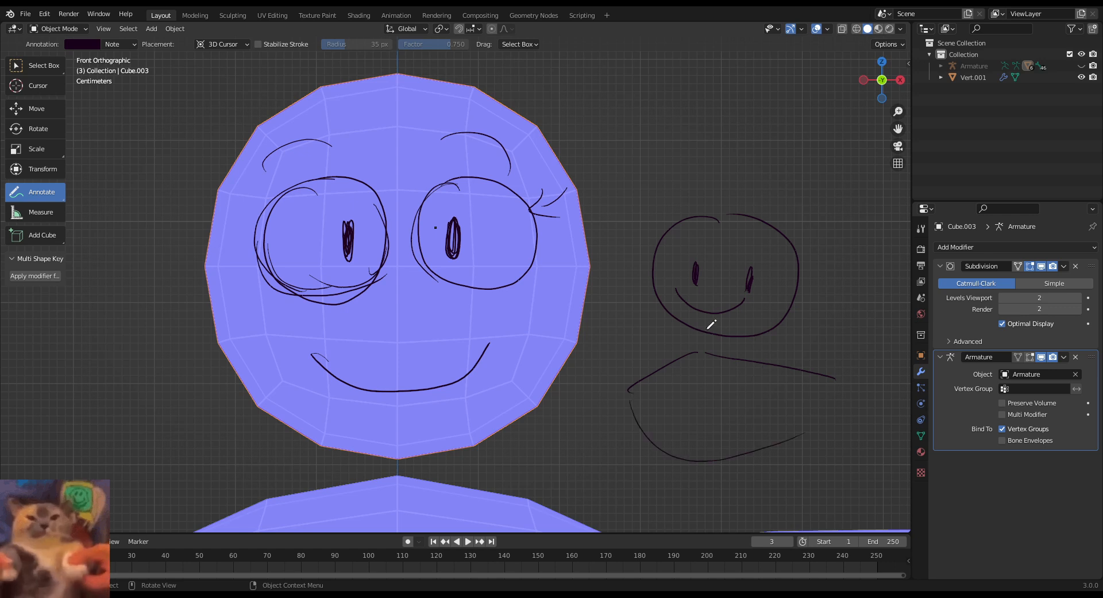
{"action": "left_click_drag", "start_coordinate": [738, 323], "coordinate": [697, 300]}
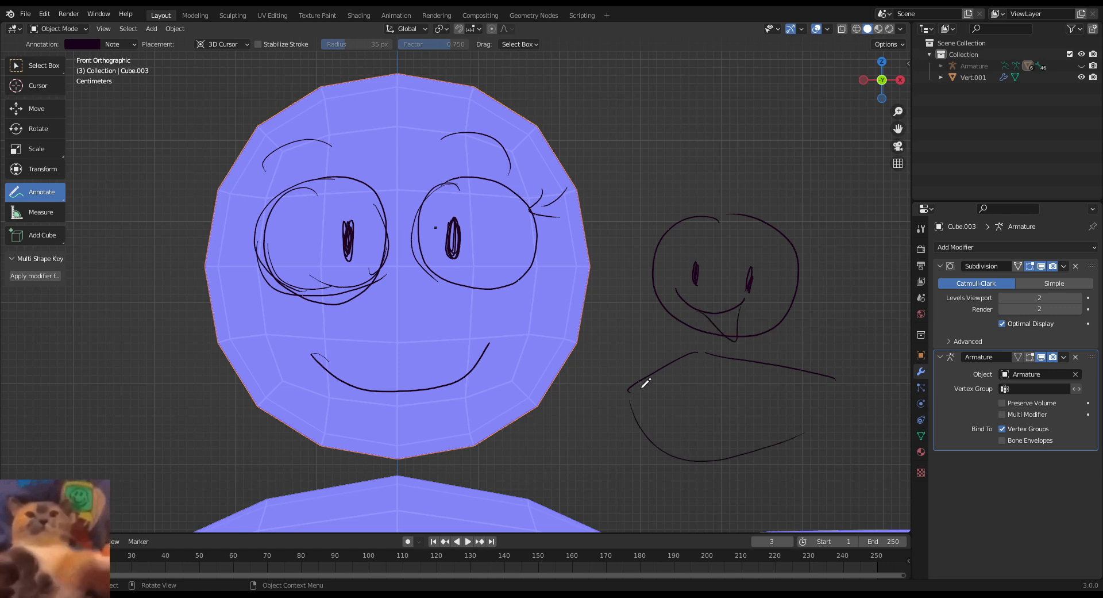
Step: Select the starting vertex object Vert.001 and enter Edit Mode with the Move tool active
{"action": "left_click", "coordinate": [65, 29]}
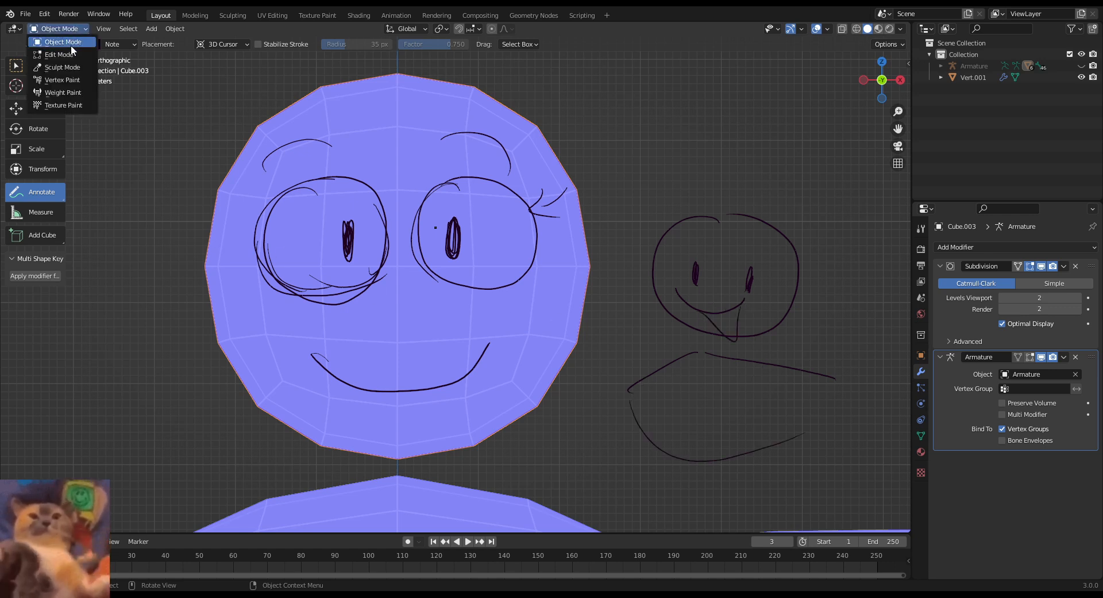
{"action": "left_click", "coordinate": [58, 28]}
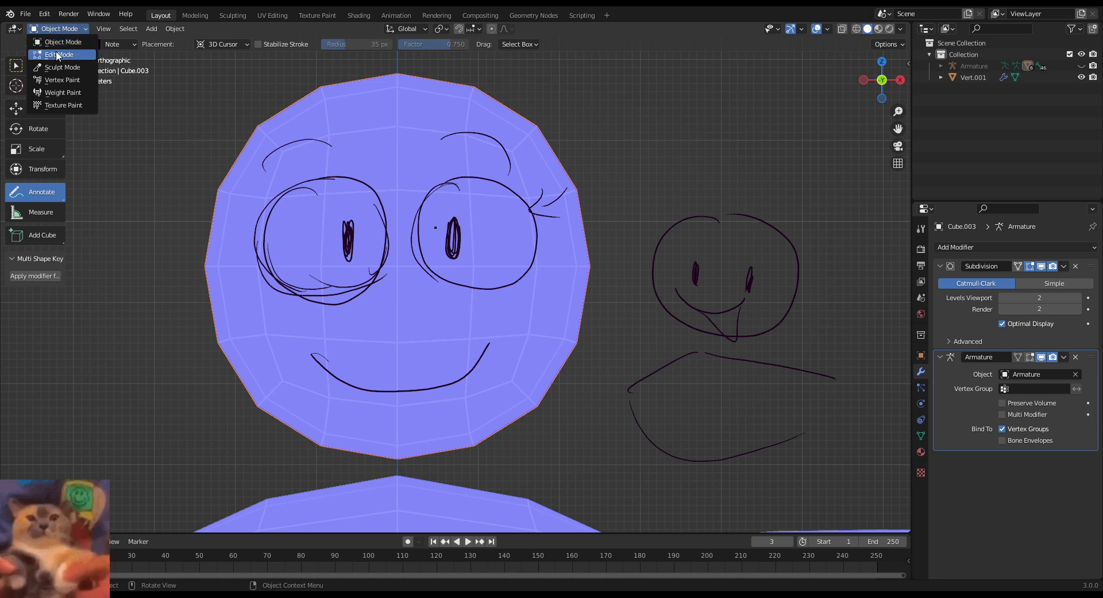
{"action": "left_click", "coordinate": [40, 109]}
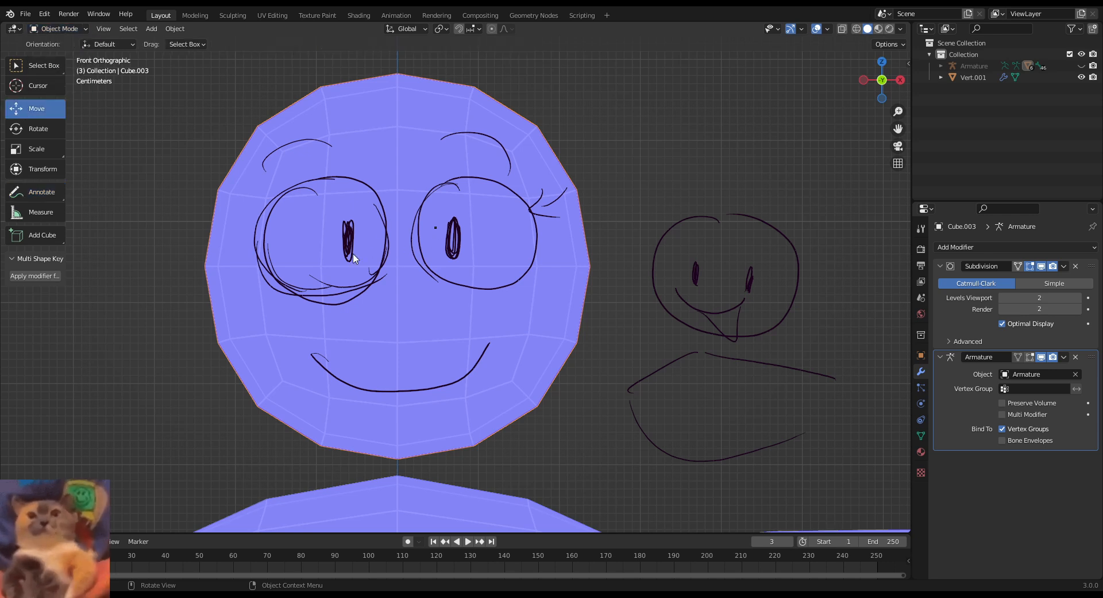
{"action": "left_click", "coordinate": [437, 232]}
{"action": "left_click", "coordinate": [58, 29]}
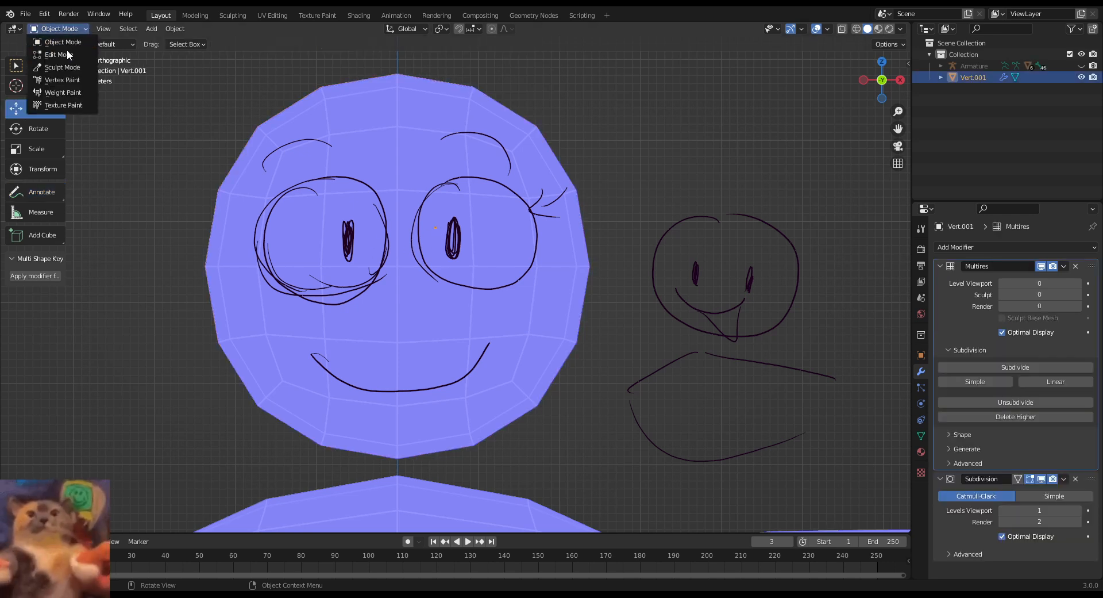
{"action": "left_click", "coordinate": [66, 52]}
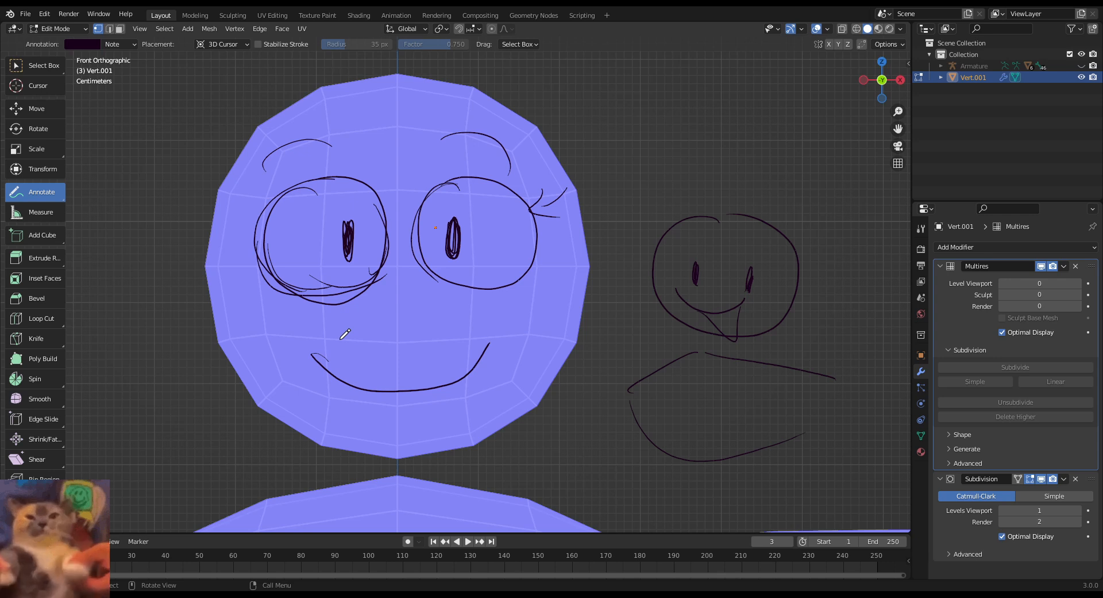
{"action": "left_click", "coordinate": [43, 115]}
Step: Remove the Multires modifier from Vert.001 and add a Mirror modifier on the X axis
{"action": "scroll", "coordinate": [574, 253], "scroll_direction": "up", "scroll_amount": 4}
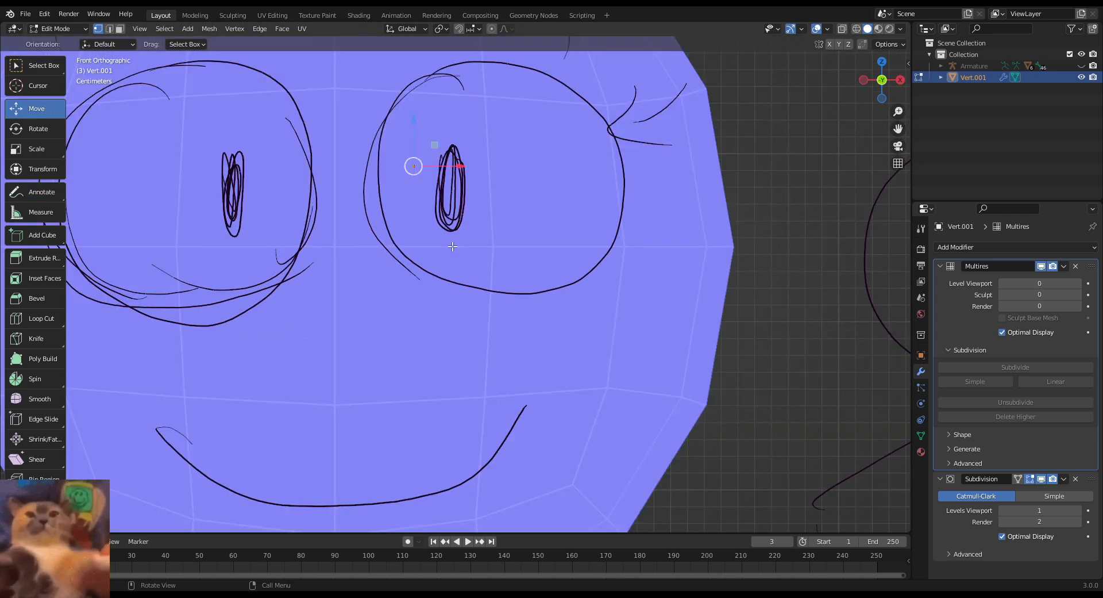
{"action": "scroll", "coordinate": [661, 275], "scroll_direction": "down", "scroll_amount": 3}
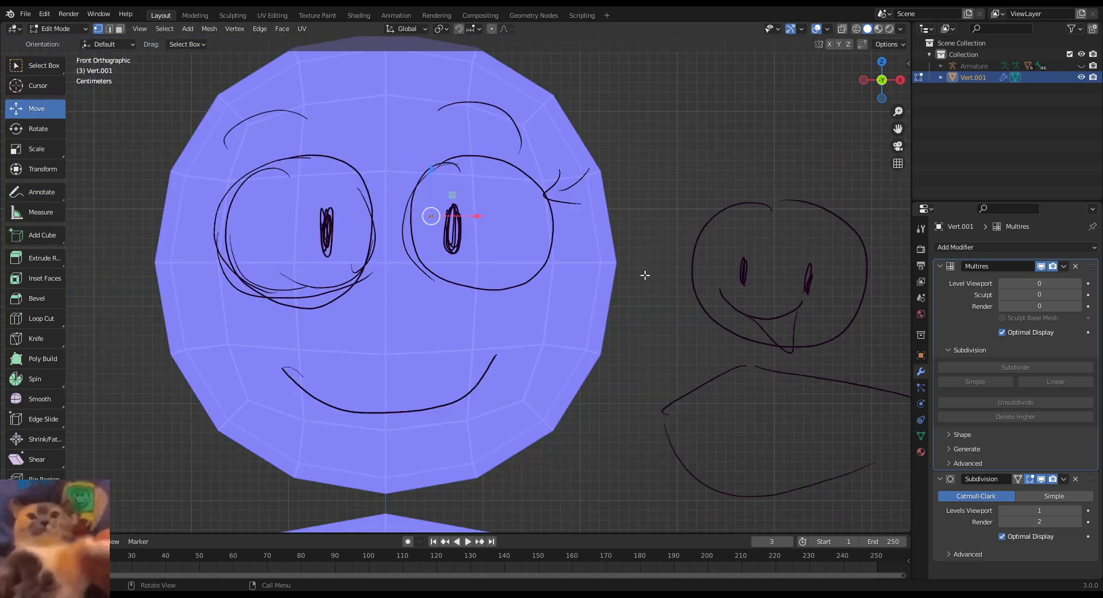
{"action": "left_click", "coordinate": [1076, 270]}
{"action": "left_click", "coordinate": [1008, 260]}
{"action": "left_click", "coordinate": [965, 247]}
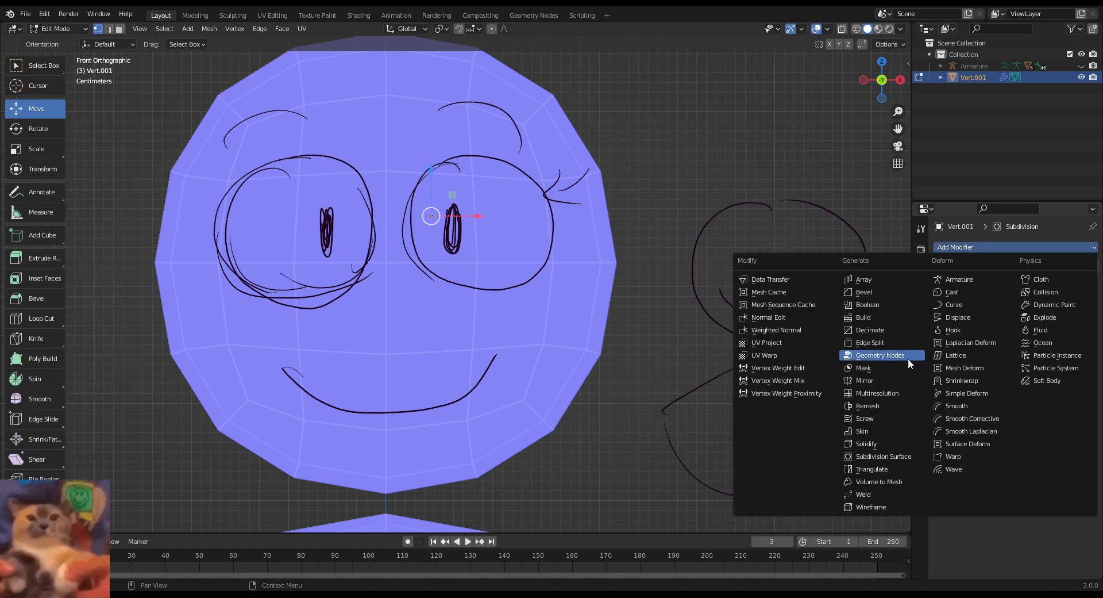
{"action": "left_click", "coordinate": [877, 378]}
Step: Move the vertex onto the right-hand eye sketch and extrude it repeatedly around the eye outline
{"action": "middle_click_drag", "start_coordinate": [450, 254], "coordinate": [448, 287], "text": "shift"}
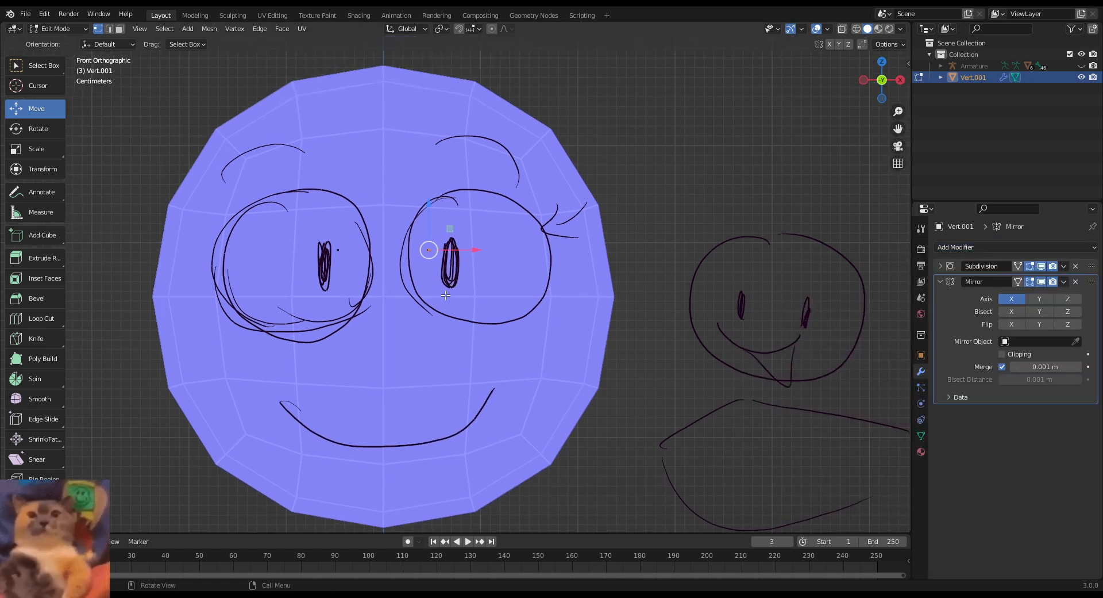
{"action": "key", "text": "g"}
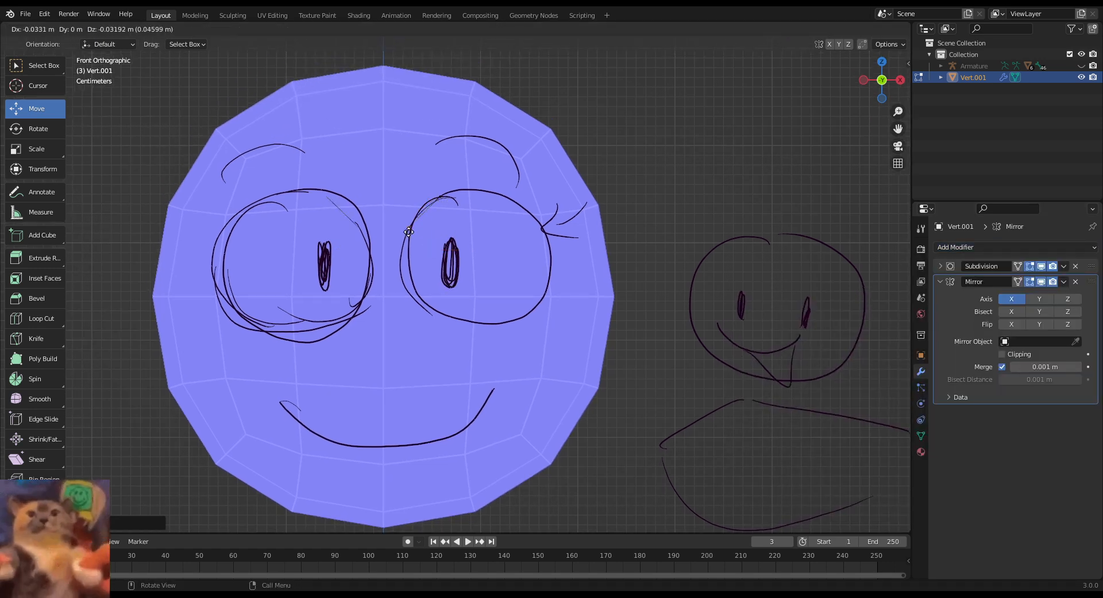
{"action": "left_click", "coordinate": [408, 232]}
{"action": "key", "text": "e"}
{"action": "left_click", "coordinate": [416, 294]}
{"action": "key", "text": "e"}
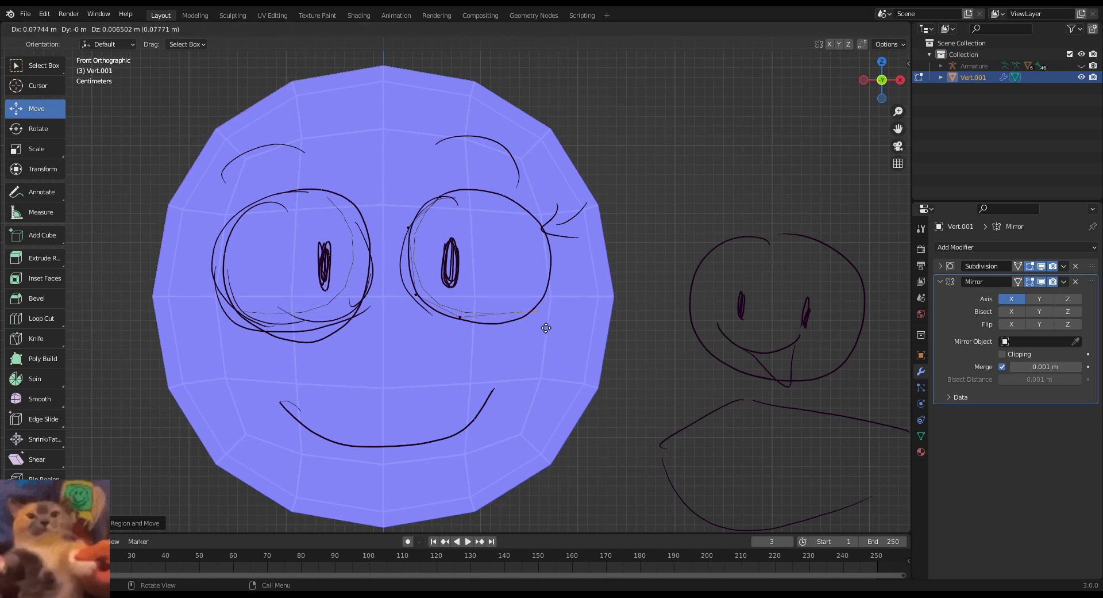
{"action": "left_click", "coordinate": [534, 321]}
{"action": "key", "text": "e"}
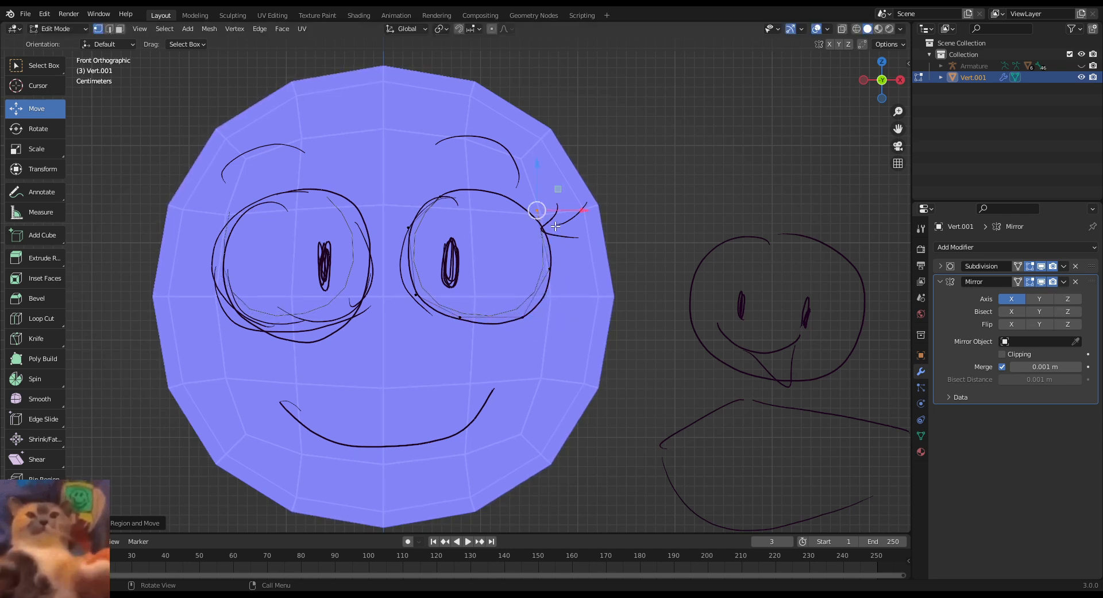
{"action": "left_click", "coordinate": [556, 226]}
{"action": "key", "text": "e"}
{"action": "left_click", "coordinate": [498, 203]}
{"action": "key", "text": "e"}
{"action": "right_click", "coordinate": [460, 216]}
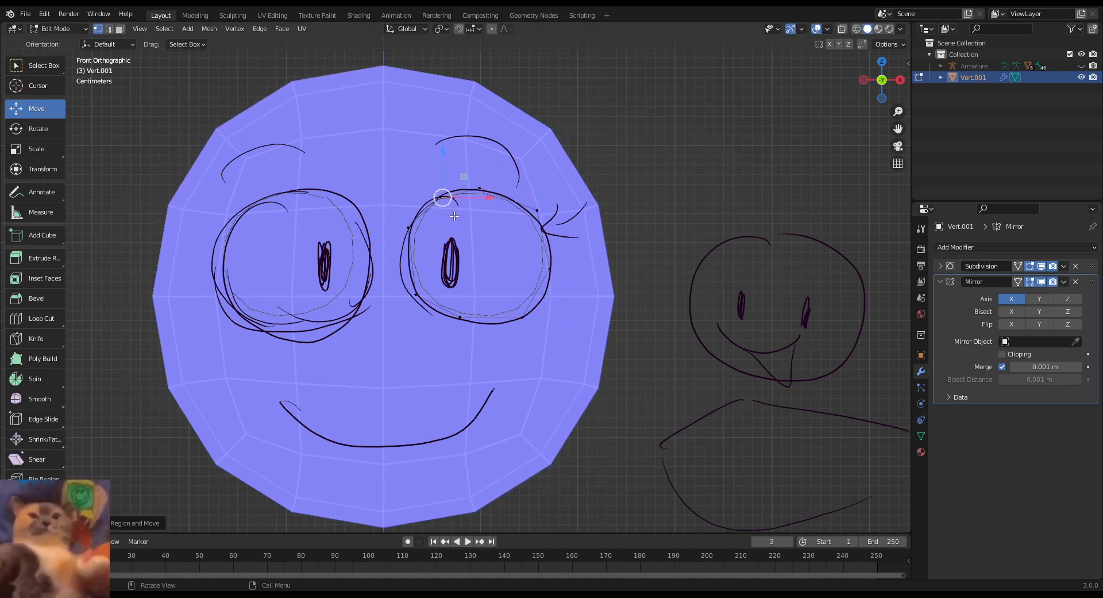
Step: Close the traced eye outline and fill it with a face
{"action": "key", "text": "m"}
{"action": "left_click", "coordinate": [436, 192]}
{"action": "key", "text": "a"}
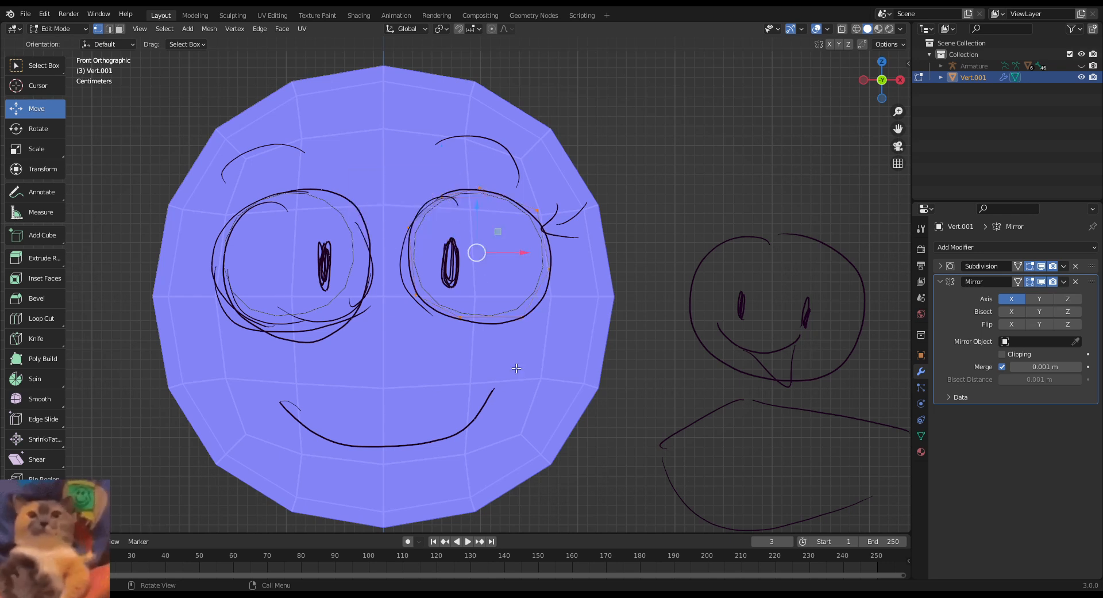
{"action": "middle_click_drag", "start_coordinate": [507, 358], "coordinate": [513, 335], "text": "shift"}
{"action": "key", "text": "f"}
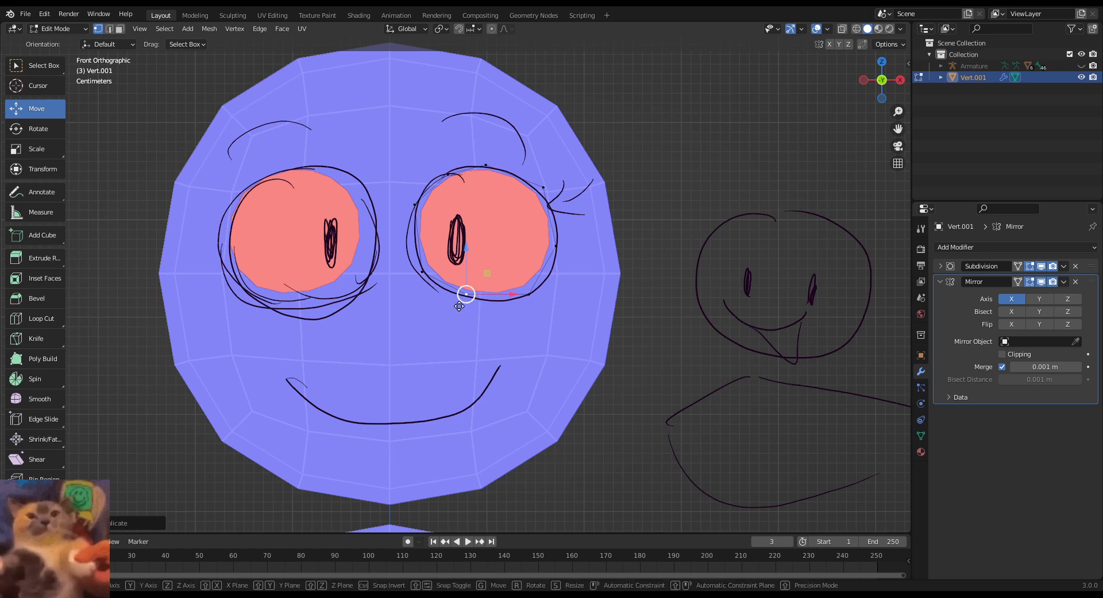
Step: Duplicate an eye vertex to the middle of the mouth and extrude the mouth's upper edge out to its corner
{"action": "key", "text": "shift+d"}
{"action": "left_click", "coordinate": [385, 394]}
{"action": "key", "text": "e"}
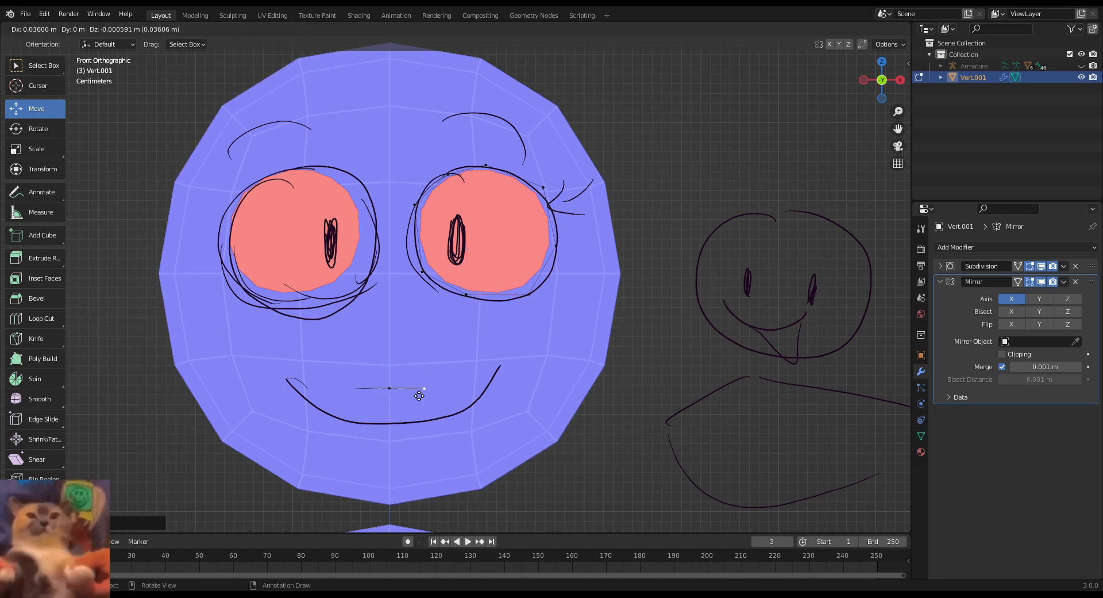
{"action": "left_click", "coordinate": [426, 394]}
{"action": "key", "text": "e"}
{"action": "left_click", "coordinate": [469, 388]}
{"action": "key", "text": "e"}
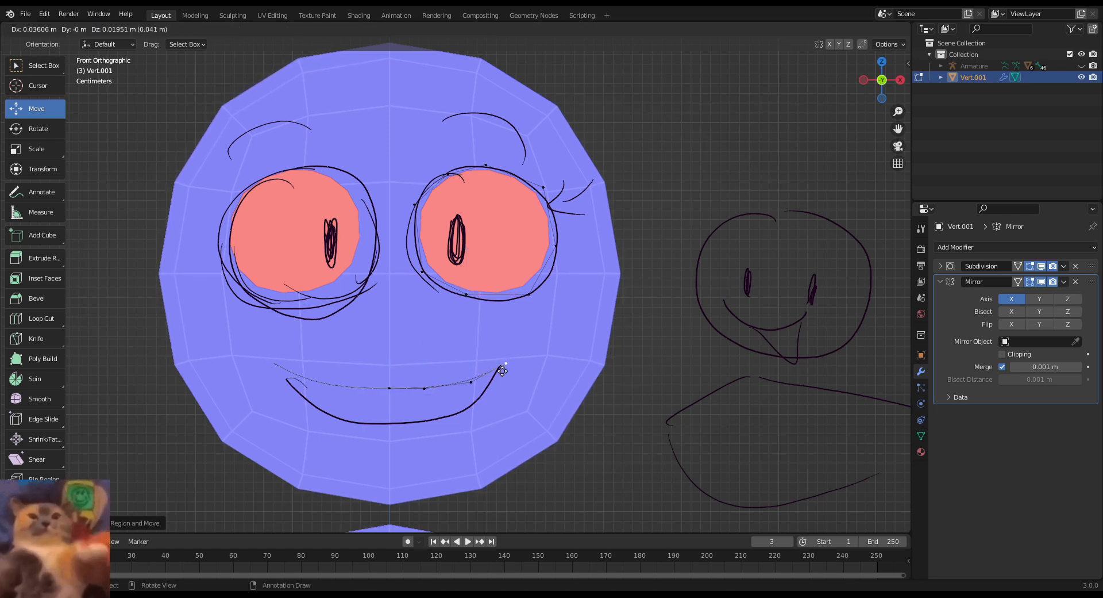
{"action": "left_click", "coordinate": [502, 376]}
Step: Extrude the mouth corner downward and trace the lower edge back to the face's centre line
{"action": "key", "text": "e"}
{"action": "left_click", "coordinate": [500, 392]}
{"action": "key", "text": "e"}
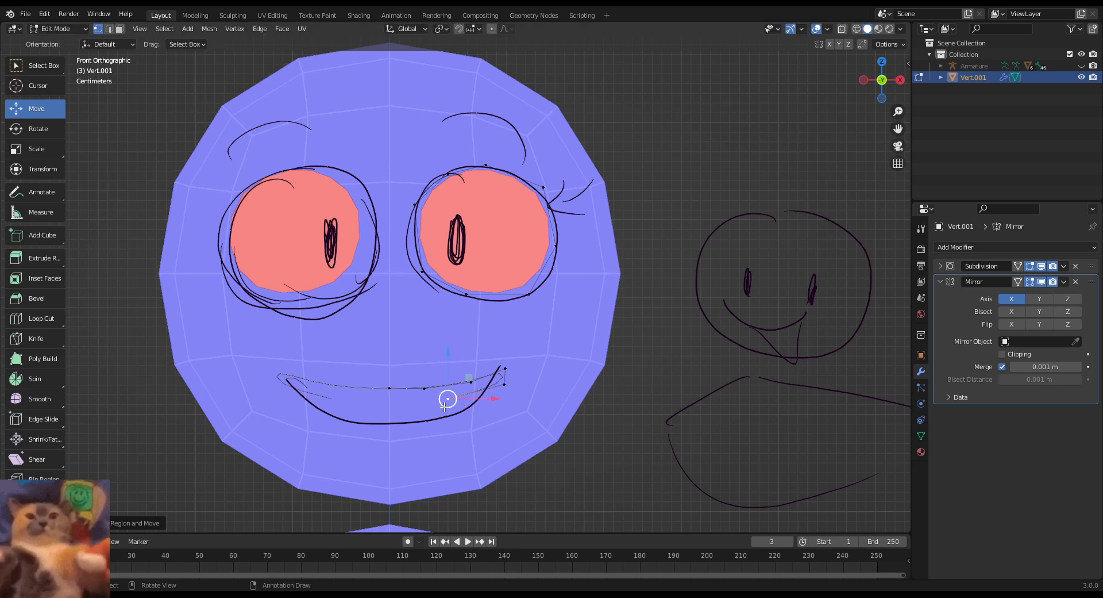
{"action": "left_click", "coordinate": [445, 406]}
{"action": "key", "text": "e"}
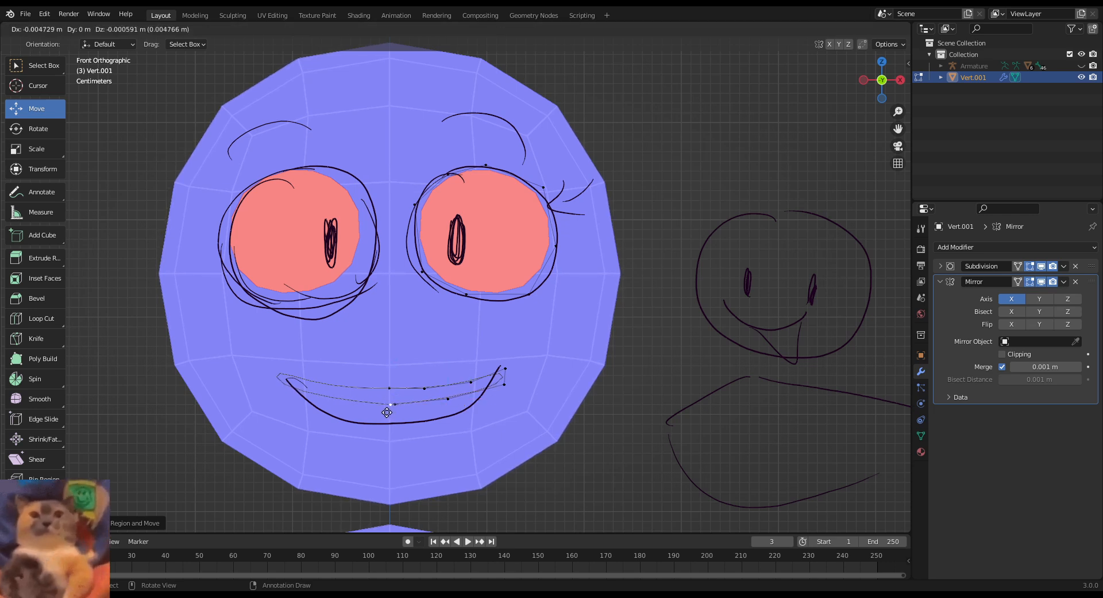
{"action": "left_click", "coordinate": [387, 411]}
Step: Enable Clipping in the Mirror modifier and keep Merge enabled
{"action": "left_click", "coordinate": [1003, 354]}
{"action": "left_click", "coordinate": [1002, 367]}
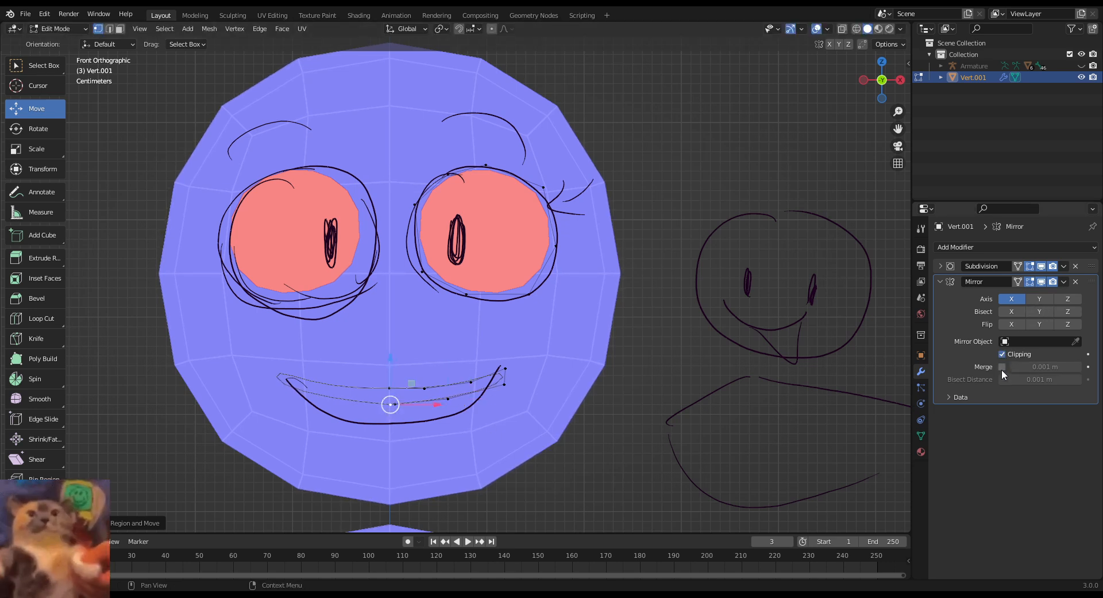
{"action": "left_click", "coordinate": [1002, 367]}
Step: Space out the vertices of the mouth's lower edge and place the middle one on the centre line
{"action": "mouse_move", "coordinate": [420, 409]}
{"action": "left_mouse_down"}
{"action": "mouse_move", "coordinate": [478, 409]}
{"action": "mouse_move", "coordinate": [424, 408]}
{"action": "left_mouse_up"}
{"action": "key", "text": "g"}
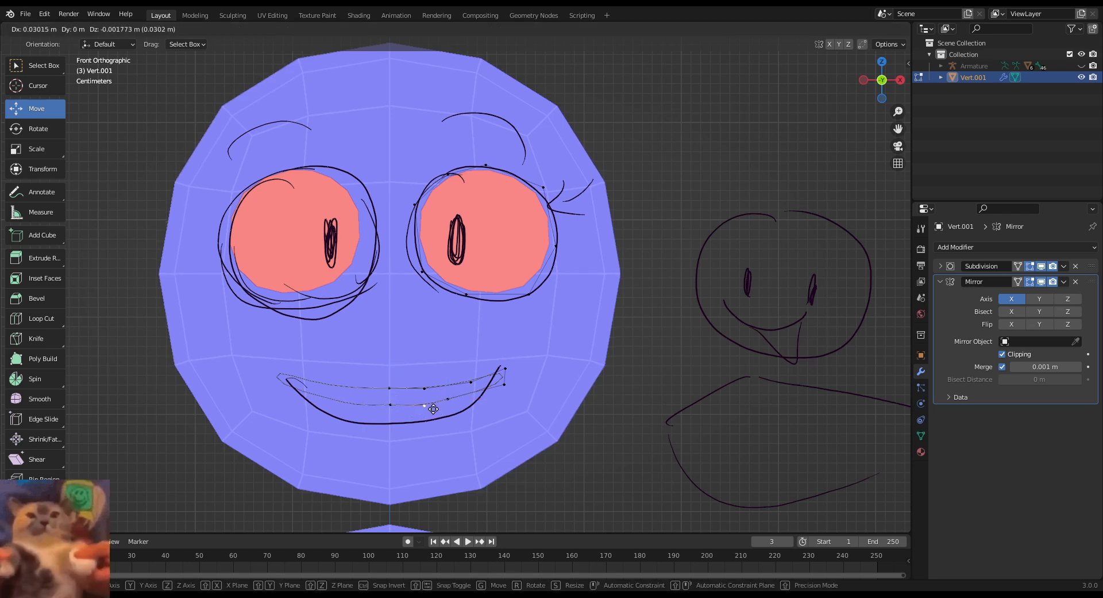
{"action": "left_click", "coordinate": [432, 409]}
{"action": "left_click", "coordinate": [410, 412]}
{"action": "left_click", "coordinate": [398, 409]}
{"action": "key", "text": "g"}
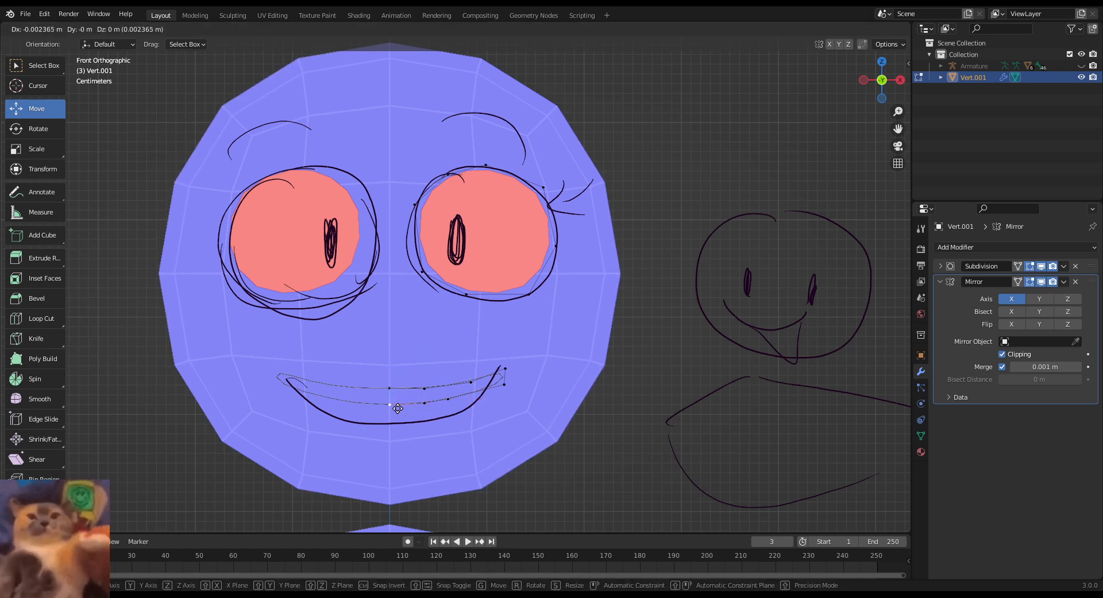
{"action": "left_click", "coordinate": [397, 408]}
Step: Fill the linked mouth outline with a face and place the Mirror modifier above Subdivision
{"action": "left_click", "coordinate": [399, 387]}
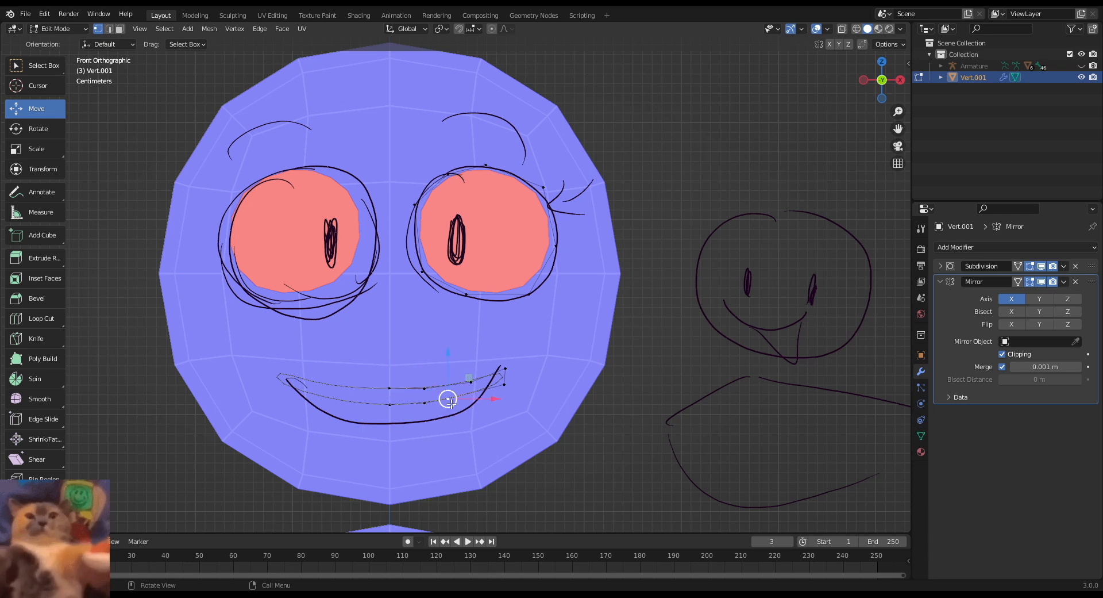
{"action": "key", "text": "l"}
{"action": "key", "text": "f"}
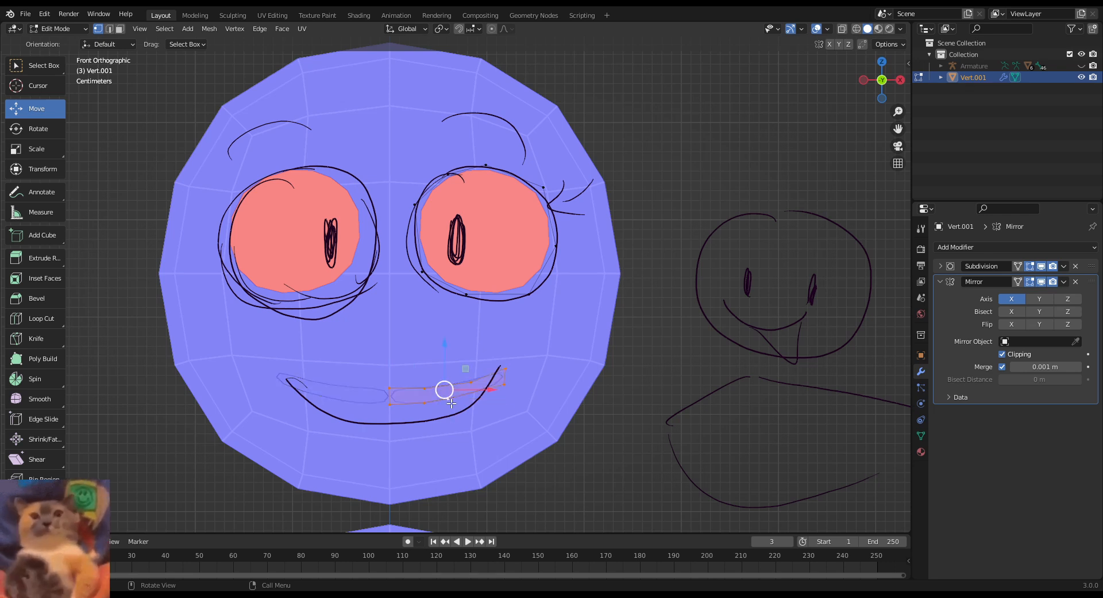
{"action": "left_click_drag", "start_coordinate": [1092, 265], "coordinate": [1091, 396]}
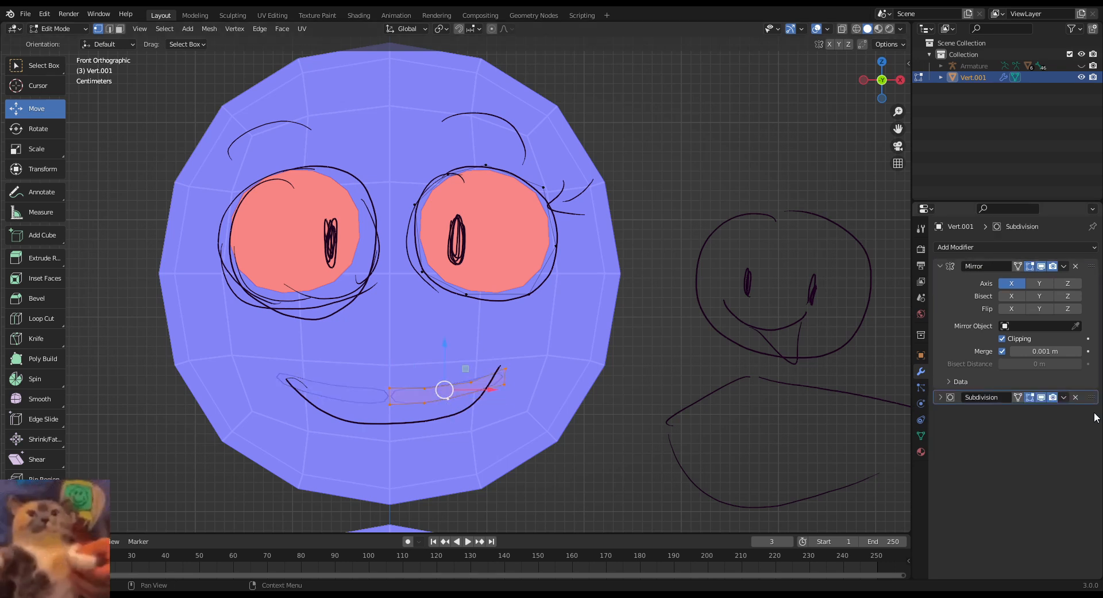
{"action": "left_click", "coordinate": [760, 472]}
Step: Duplicate the eye's top vertex to the eyebrow's inner end and extrude the eyebrow's lower edge outward
{"action": "left_click", "coordinate": [486, 165]}
{"action": "key", "text": "shift+d"}
{"action": "right_click", "coordinate": [499, 165]}
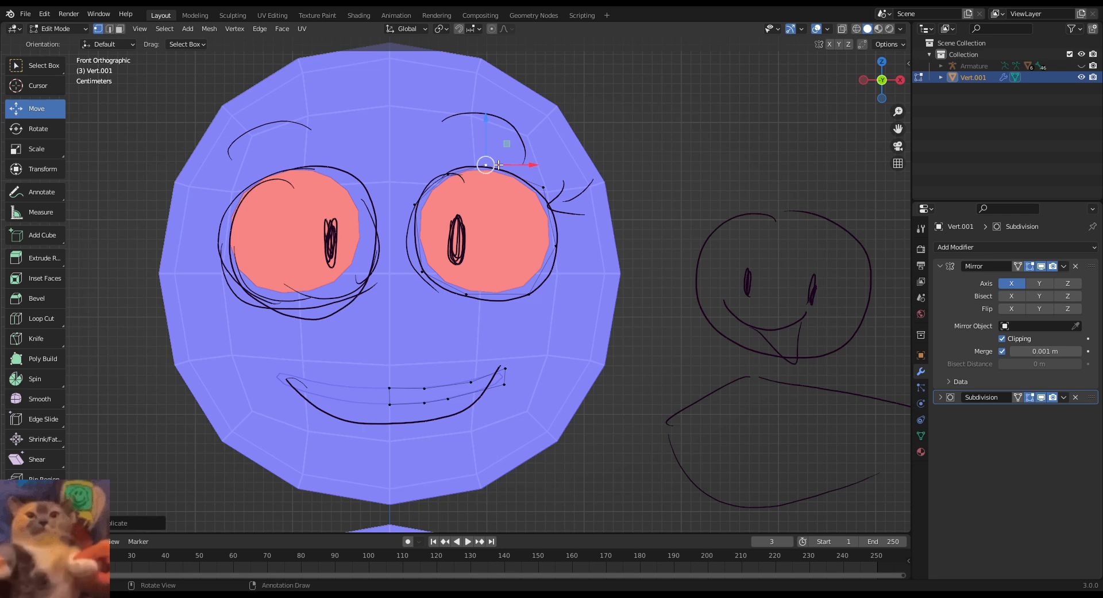
{"action": "left_click_drag", "start_coordinate": [486, 172], "coordinate": [456, 148]}
{"action": "key", "text": "e"}
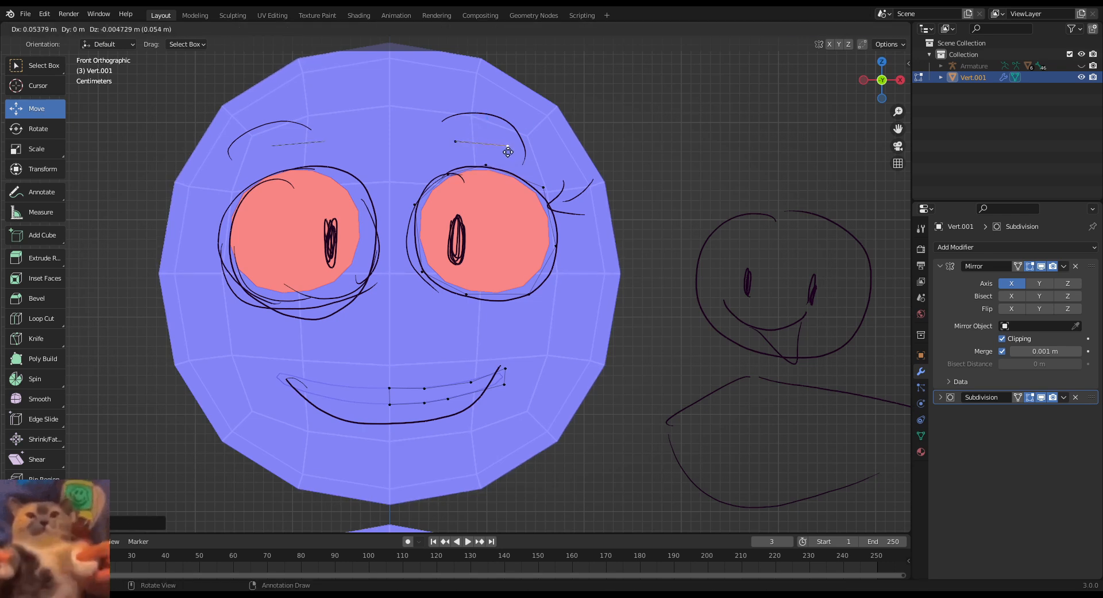
{"action": "left_click", "coordinate": [508, 146]}
{"action": "key", "text": "e"}
{"action": "left_click", "coordinate": [538, 165]}
Step: Extrude the eyebrow's upper edge from its outer tip back to the inner end
{"action": "key", "text": "e"}
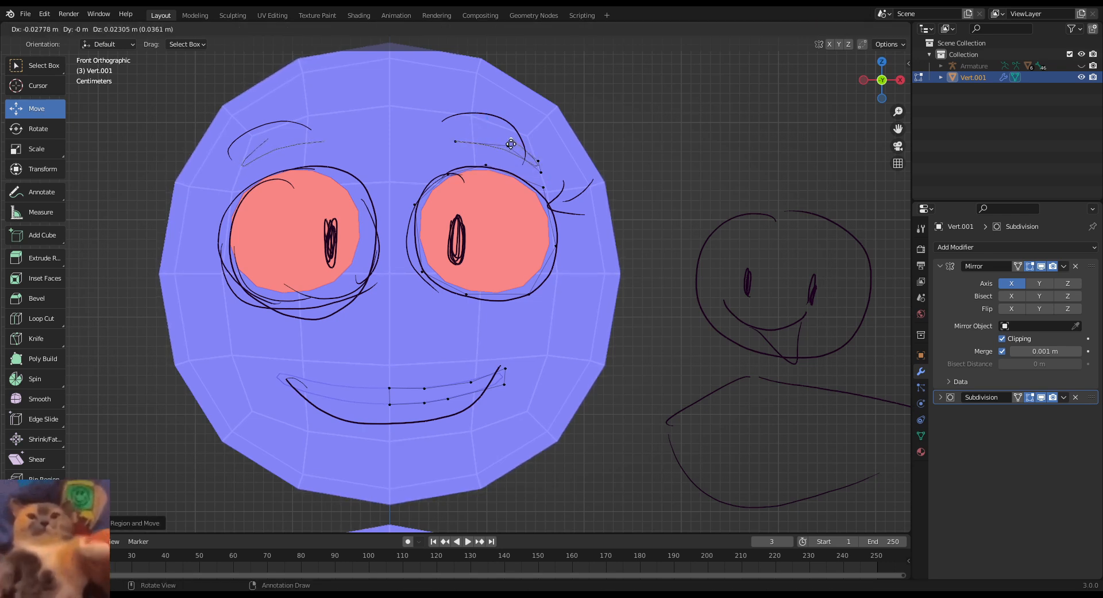
{"action": "left_click", "coordinate": [508, 141]}
{"action": "key", "text": "e"}
{"action": "left_click", "coordinate": [454, 135]}
{"action": "key", "text": "e"}
{"action": "left_click", "coordinate": [447, 142]}
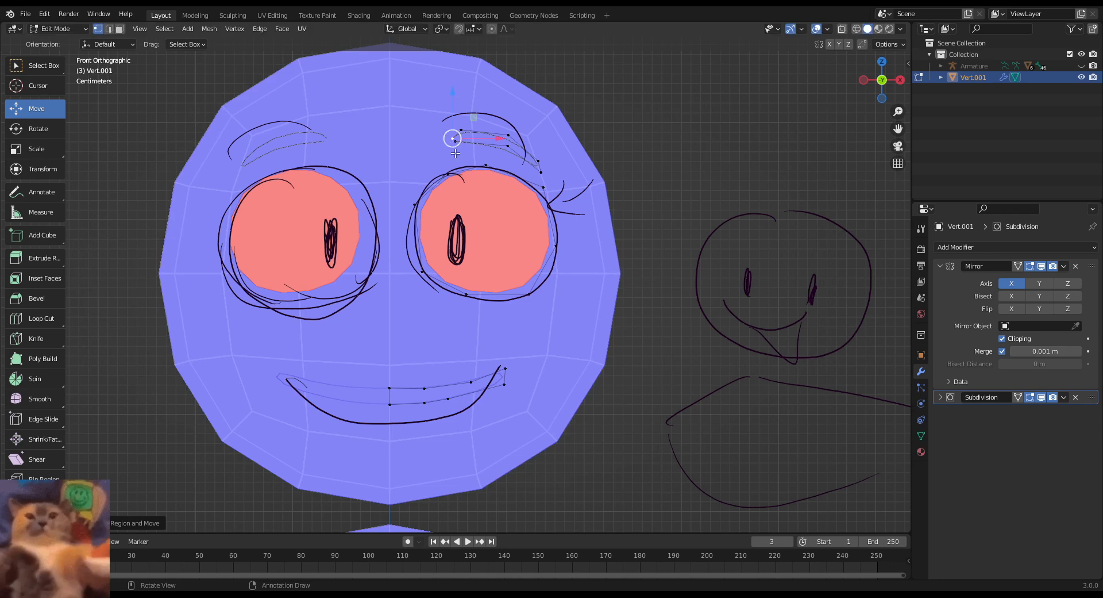
{"action": "left_click", "coordinate": [456, 149]}
{"action": "key", "text": "e"}
{"action": "left_click", "coordinate": [444, 144]}
{"action": "key", "text": "ctrl+z"}
{"action": "key", "text": "ctrl+z"}
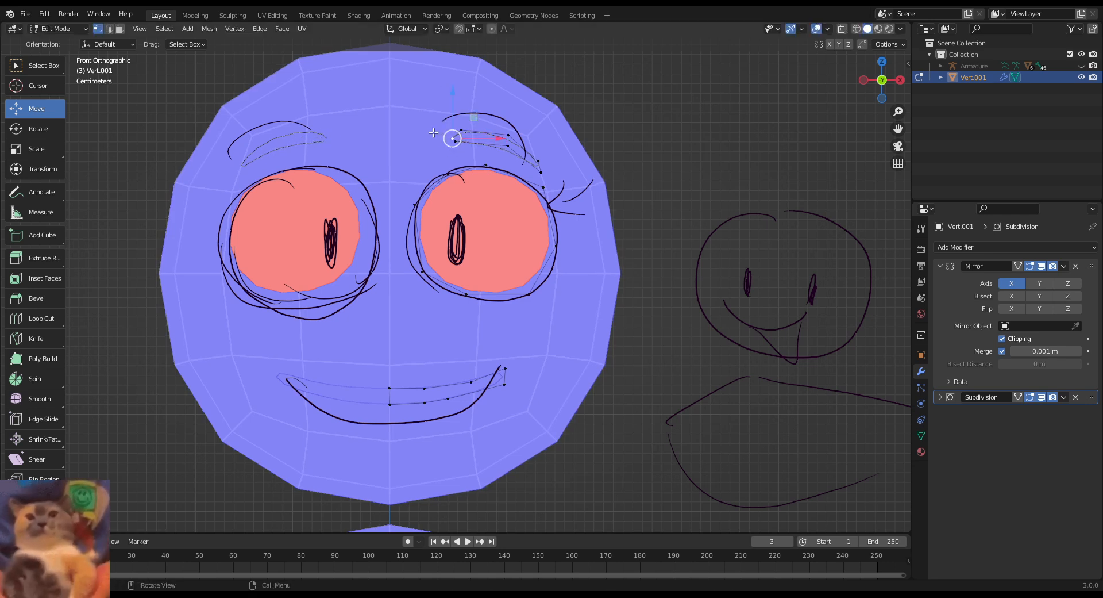
Step: Merge the vertices at the eyebrow's inner end and fill the linked outline with a face
{"action": "key", "text": "m"}
{"action": "left_click", "coordinate": [464, 153]}
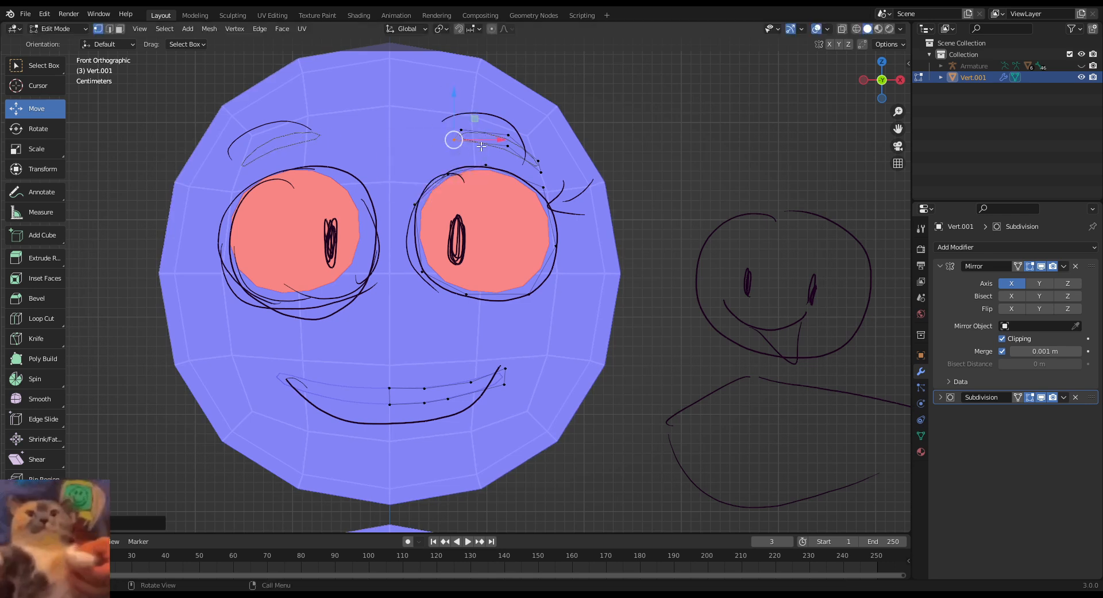
{"action": "key", "text": "ctrl+l"}
{"action": "left_click", "coordinate": [505, 136]}
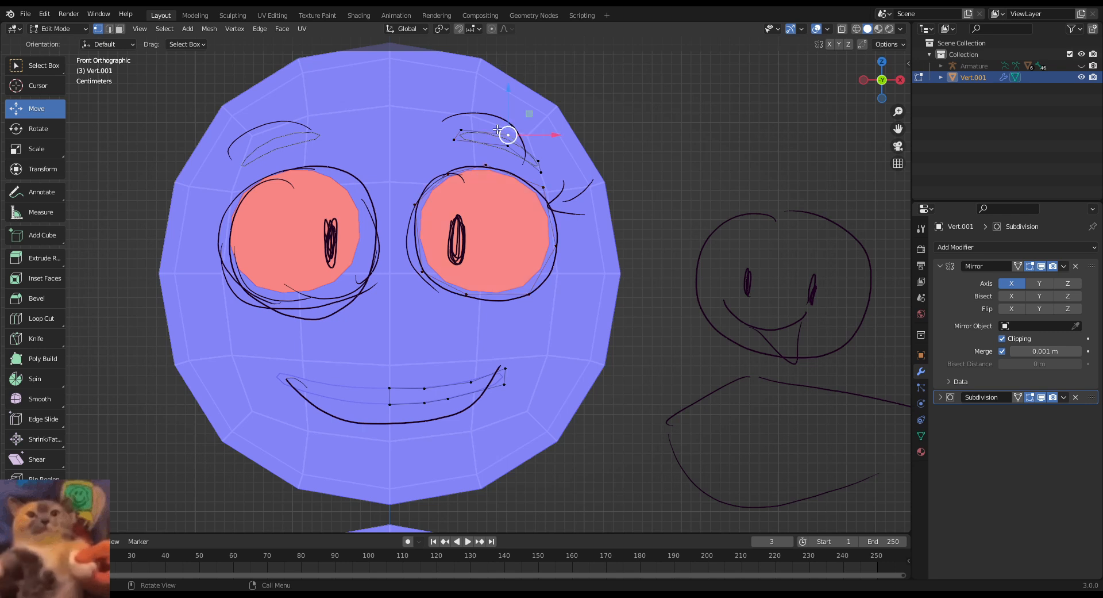
{"action": "key", "text": "l"}
{"action": "key", "text": "f"}
{"action": "key", "text": "a"}
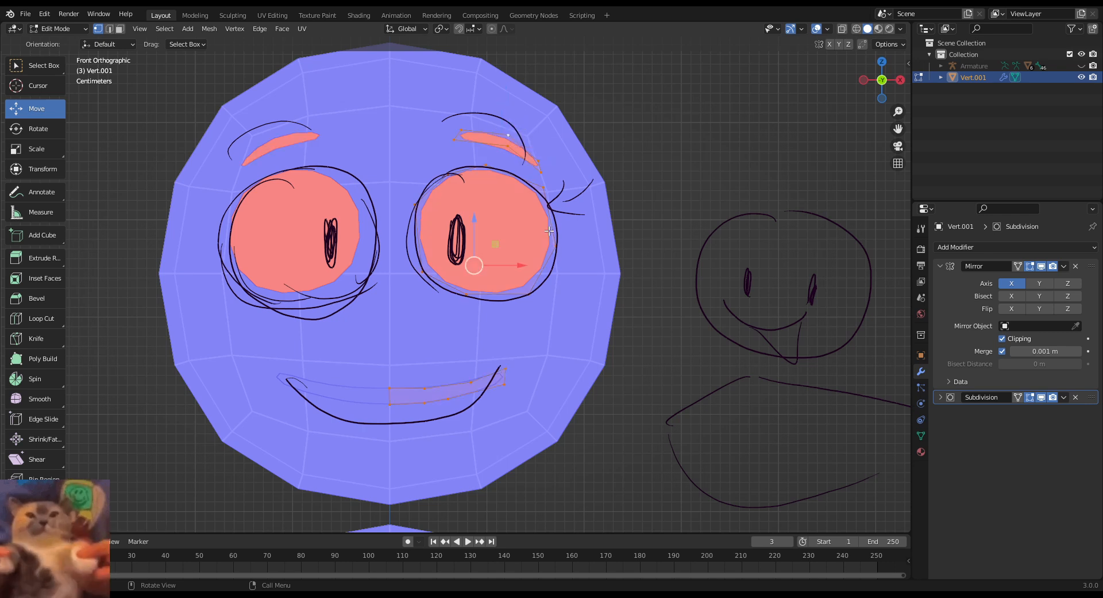
Step: Recalculate the normals of the selected face features
{"action": "left_click", "coordinate": [209, 28]}
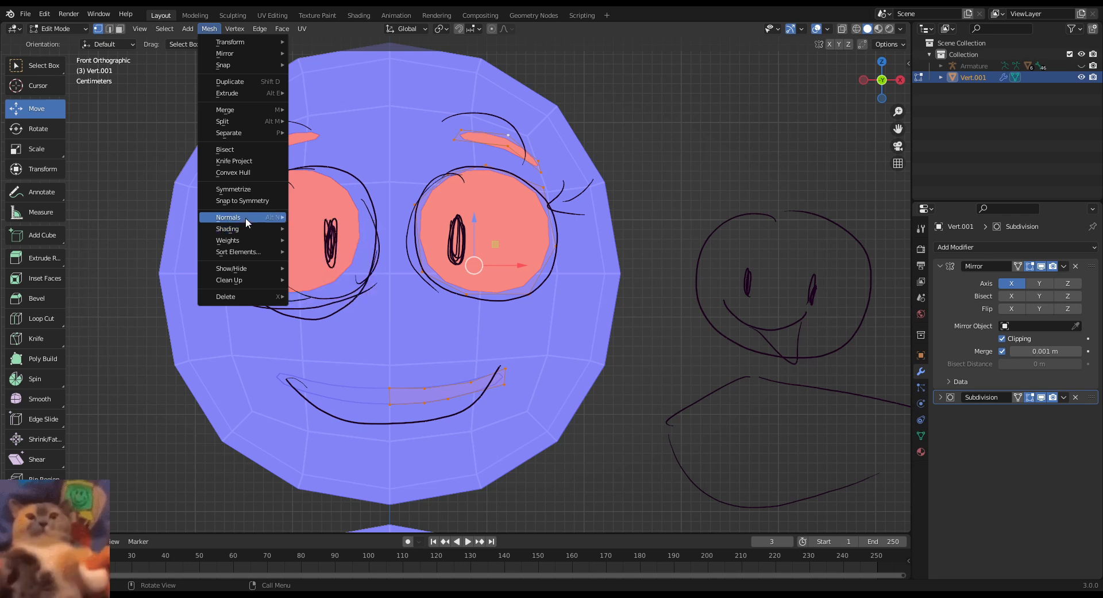
{"action": "mouse_move", "coordinate": [246, 217]}
{"action": "left_click", "coordinate": [351, 241]}
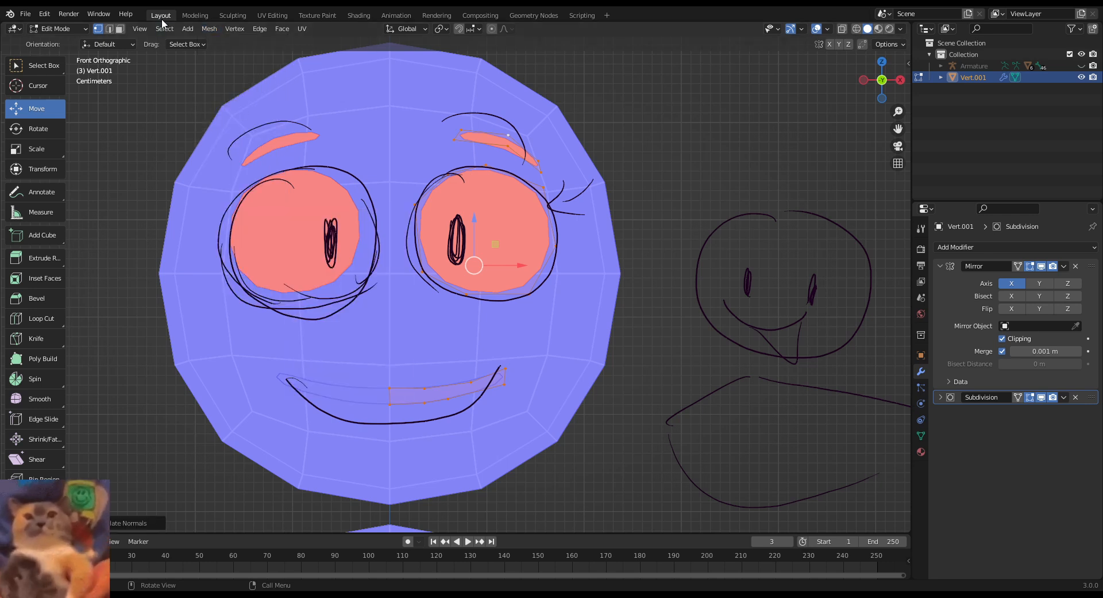
Step: Select the linked eye and eyebrow meshes and flip their normals
{"action": "left_click", "coordinate": [695, 259]}
{"action": "key", "text": "l"}
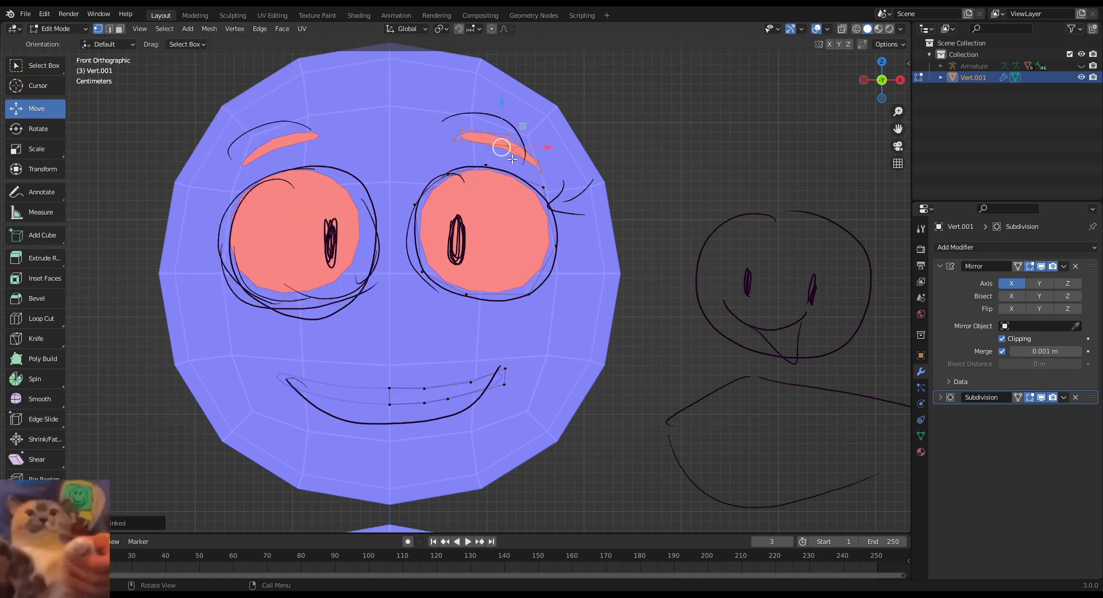
{"action": "key", "text": "l"}
{"action": "left_click", "coordinate": [209, 28]}
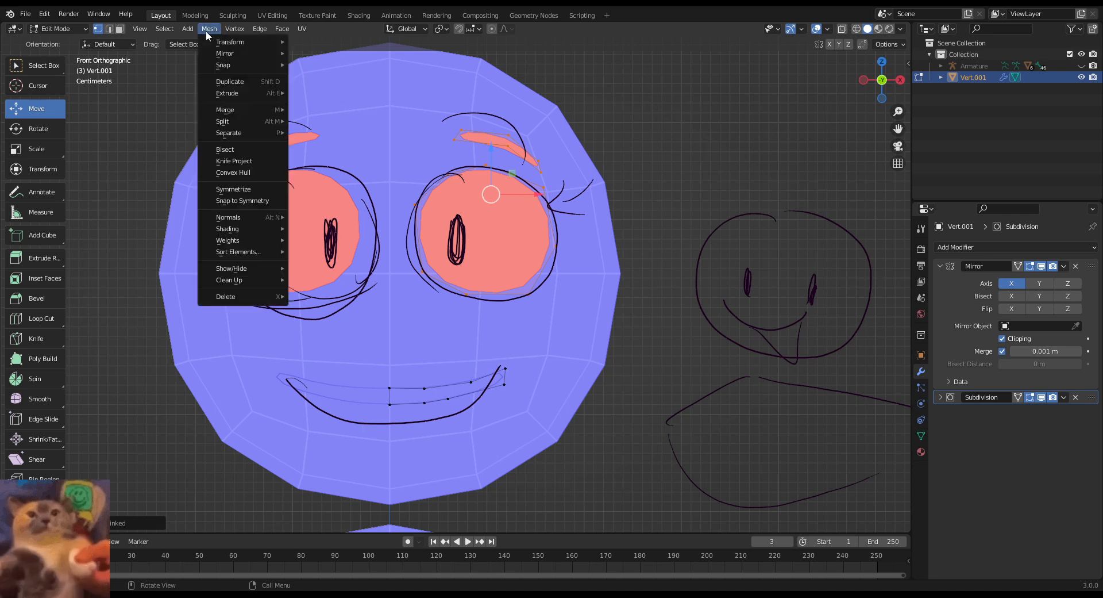
{"action": "mouse_move", "coordinate": [233, 223]}
{"action": "left_click", "coordinate": [345, 221]}
{"action": "left_click", "coordinate": [695, 313]}
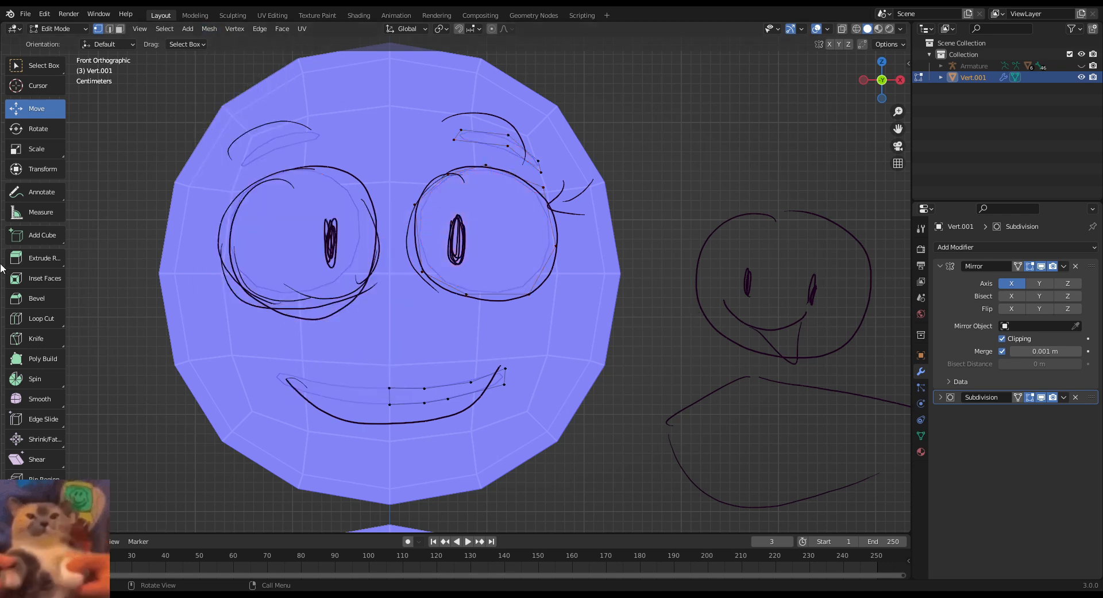
Step: Apply the Subdivision modifier to the face features in Object Mode and return to Edit Mode
{"action": "left_click_drag", "start_coordinate": [49, 191], "coordinate": [67, 202]}
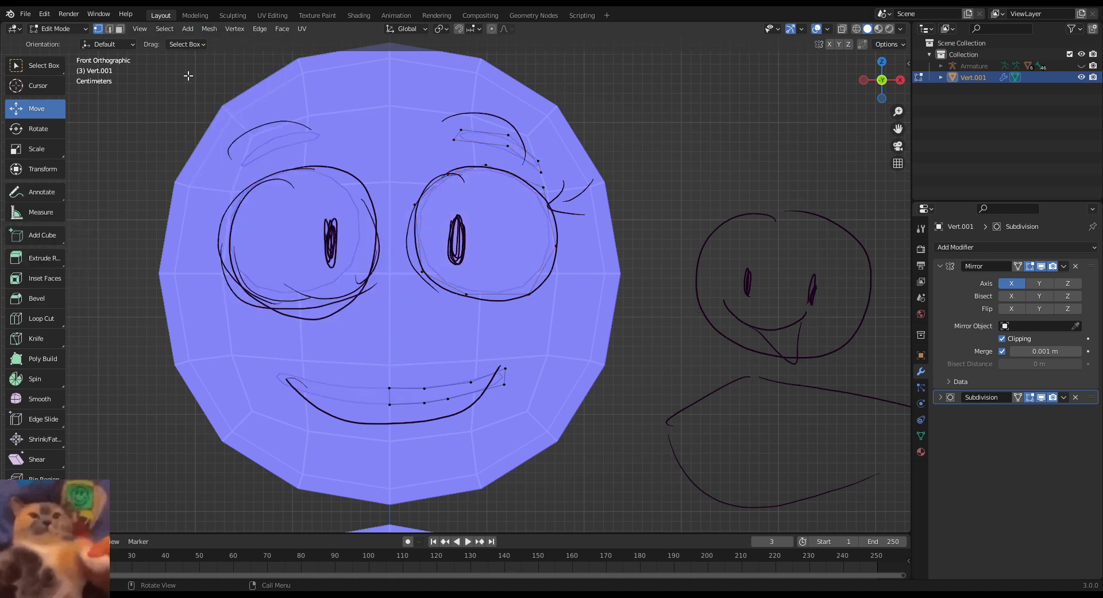
{"action": "left_click", "coordinate": [58, 28]}
{"action": "left_click", "coordinate": [57, 40]}
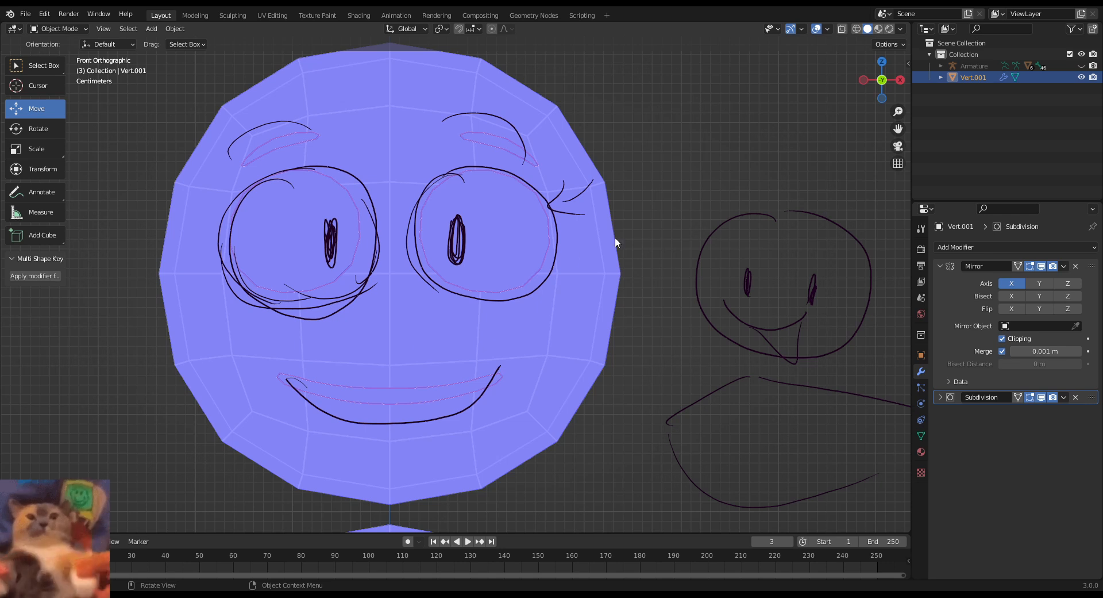
{"action": "left_click", "coordinate": [941, 397]}
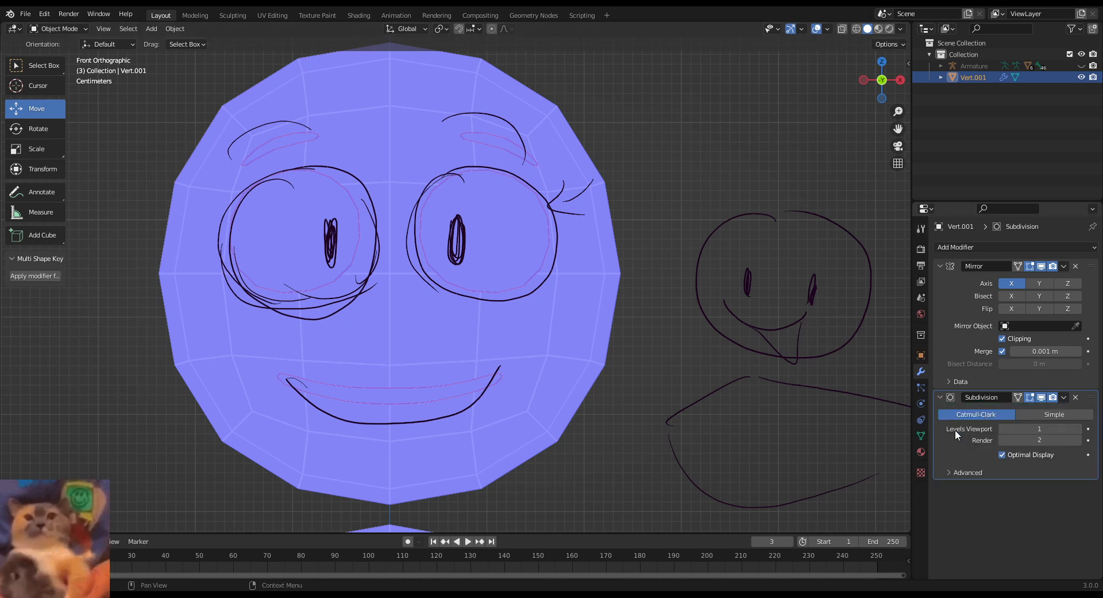
{"action": "key", "text": "ctrl+a"}
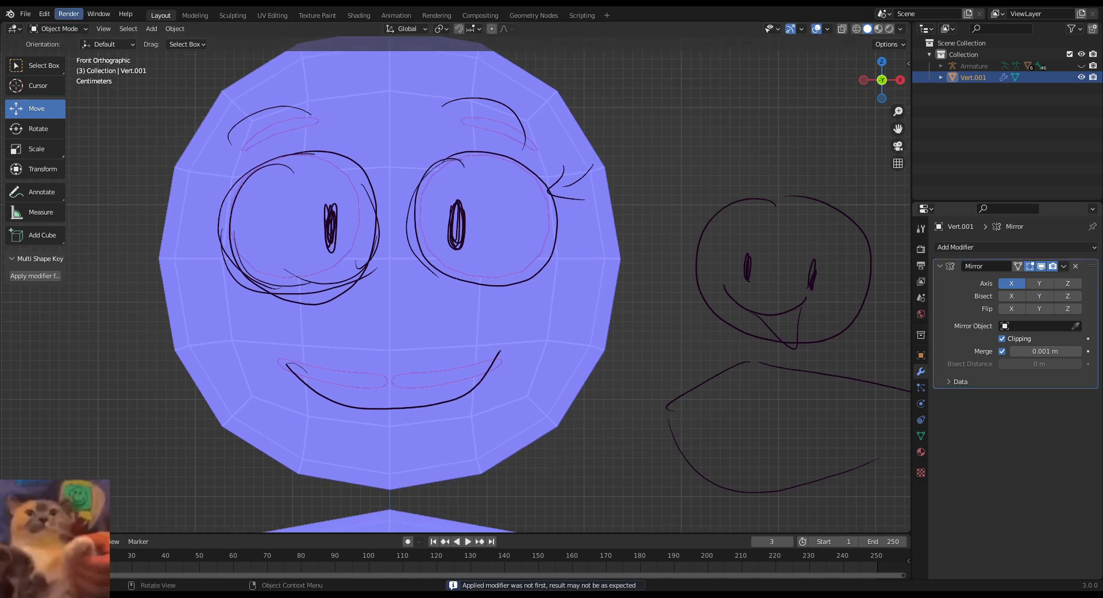
{"action": "left_click", "coordinate": [54, 29]}
{"action": "left_click", "coordinate": [63, 58]}
Step: Select the vertices at the mouth's inner end beside the centre line
{"action": "scroll", "coordinate": [357, 397], "scroll_direction": "up", "scroll_amount": 2}
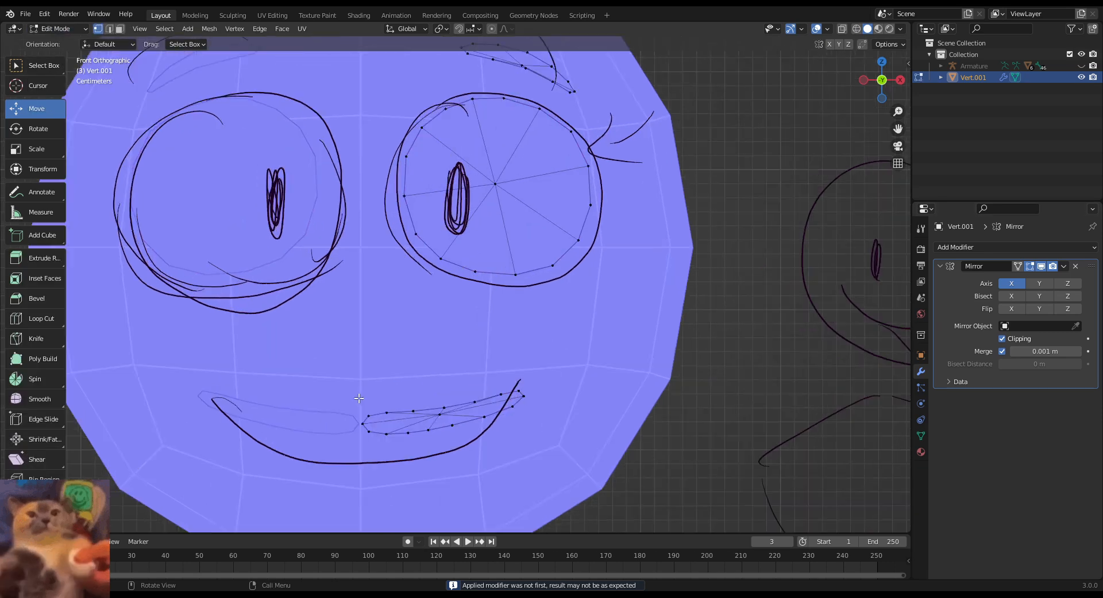
{"action": "left_click_drag", "start_coordinate": [393, 418], "coordinate": [359, 403]}
{"action": "left_click", "coordinate": [364, 426]}
{"action": "left_click", "coordinate": [384, 433]}
{"action": "middle_click_drag", "start_coordinate": [484, 326], "coordinate": [462, 411], "text": "shift"}
{"action": "scroll", "coordinate": [462, 411], "scroll_direction": "up", "scroll_amount": 1}
{"action": "left_click", "coordinate": [578, 335]}
Step: Duplicate the eye's faces in place and shape the copy into a narrow oval pupil over the sketched pupil
{"action": "left_click", "coordinate": [120, 29]}
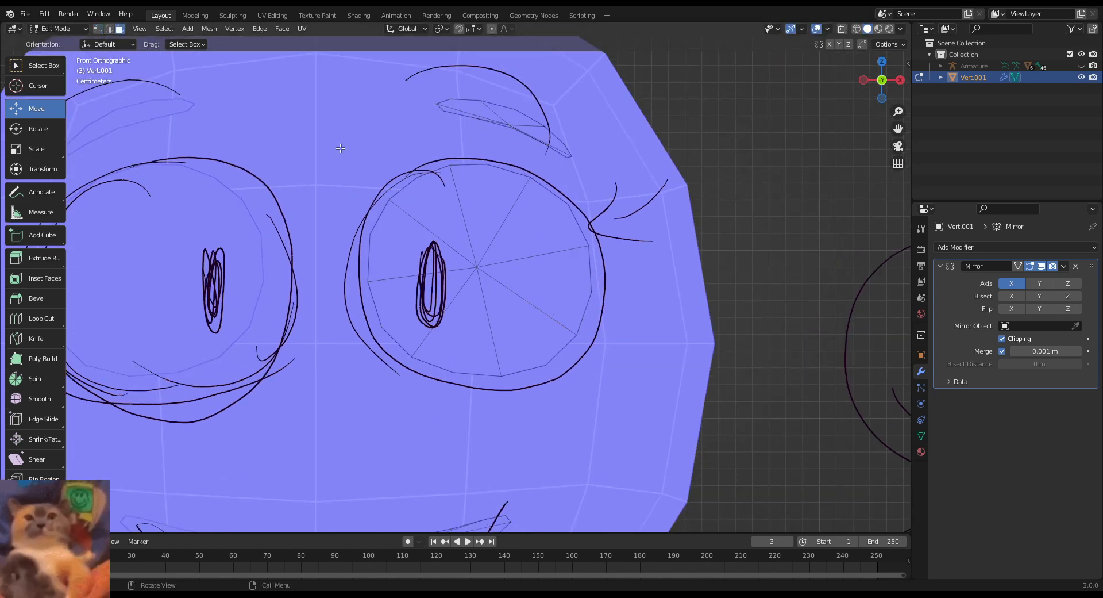
{"action": "left_click_drag", "start_coordinate": [514, 257], "coordinate": [515, 257]}
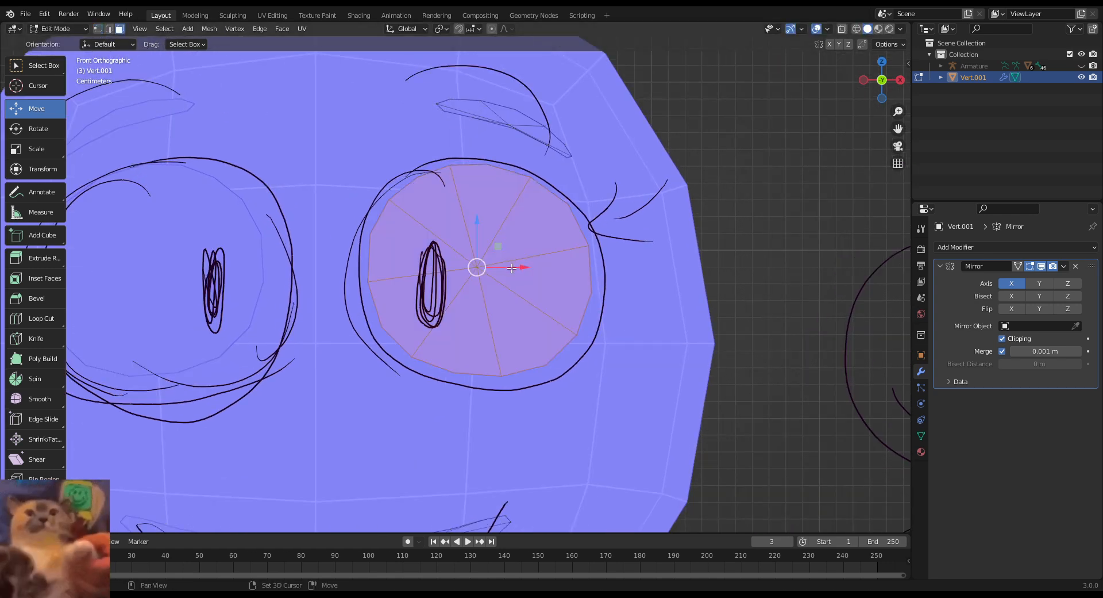
{"action": "key", "text": "shift+d"}
{"action": "right_click", "coordinate": [512, 268]}
{"action": "left_click", "coordinate": [43, 151]}
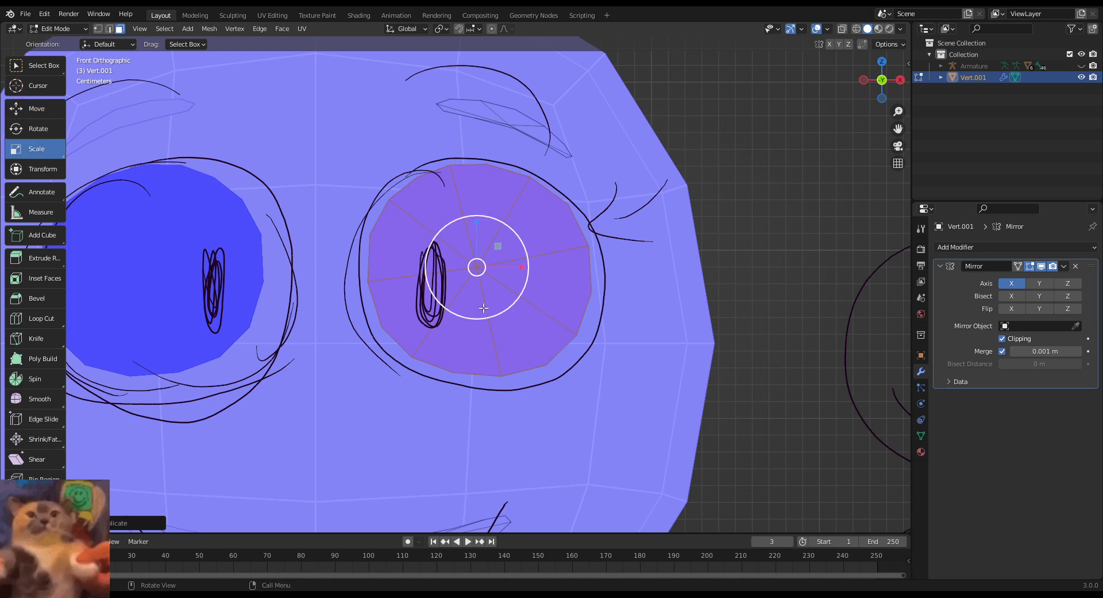
{"action": "left_click_drag", "start_coordinate": [482, 309], "coordinate": [433, 287]}
{"action": "left_click", "coordinate": [37, 111]}
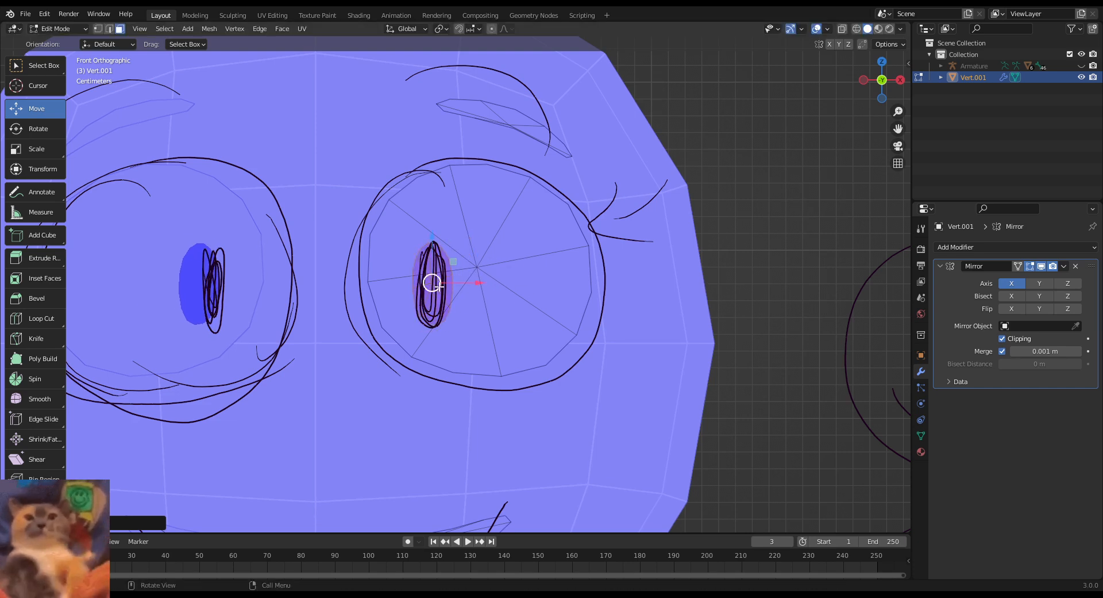
Step: Move the pupil slightly forward from the eye along the Y axis
{"action": "key", "text": "KP_3"}
{"action": "key", "text": "KP_1"}
{"action": "middle_click_drag", "start_coordinate": [454, 280], "coordinate": [366, 324]}
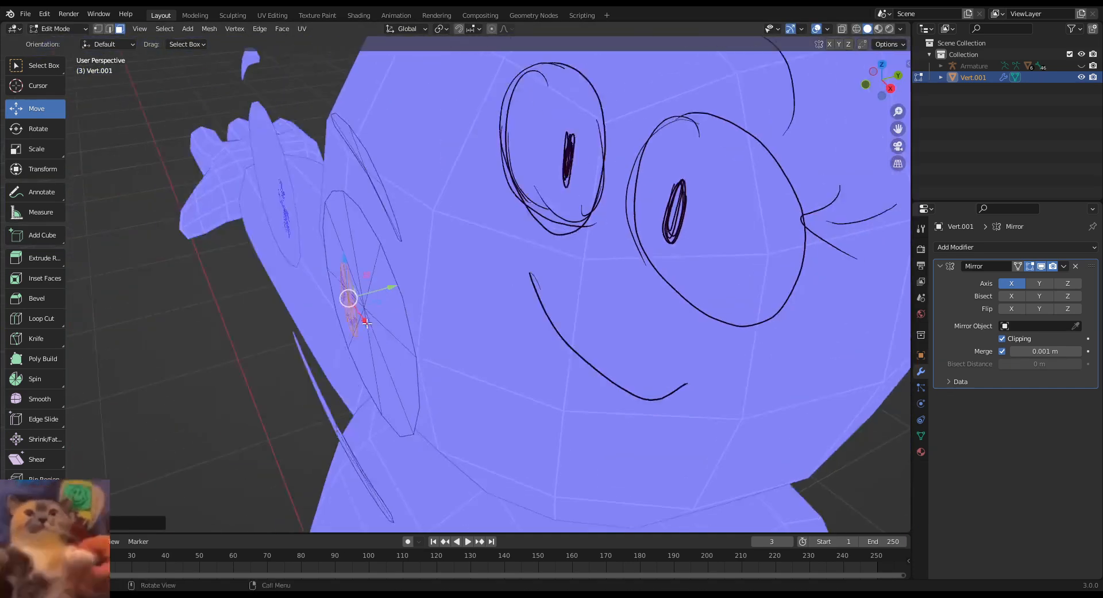
{"action": "left_click_drag", "start_coordinate": [389, 293], "coordinate": [384, 296]}
{"action": "key", "text": "KP_1"}
{"action": "left_click", "coordinate": [659, 297]}
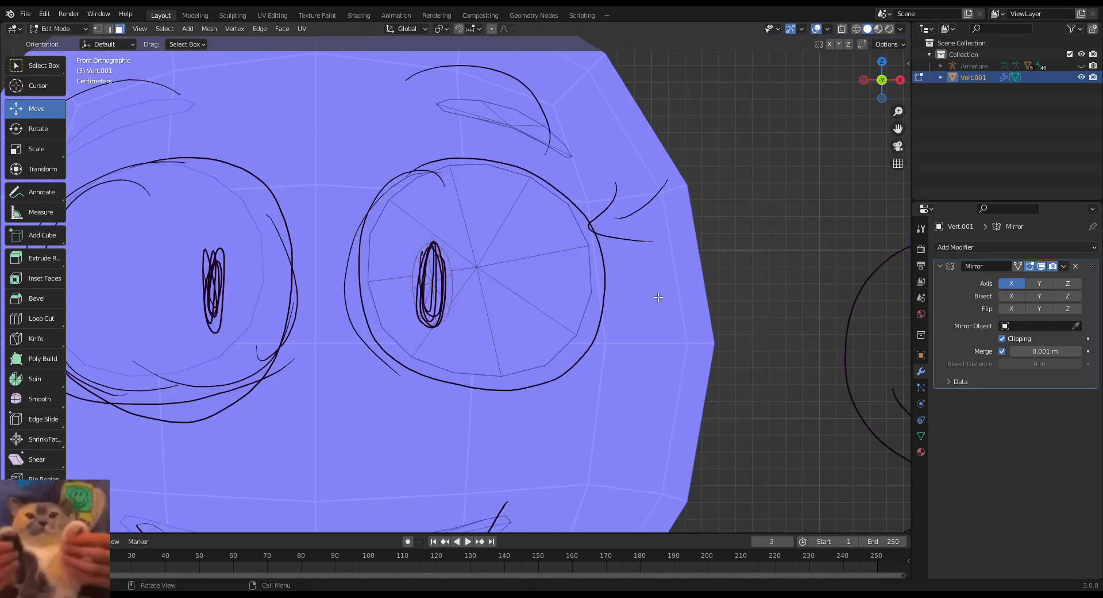
Step: Inset the linked eye faces slightly to form a thin rim around the eye
{"action": "left_click_drag", "start_coordinate": [529, 302], "coordinate": [488, 271]}
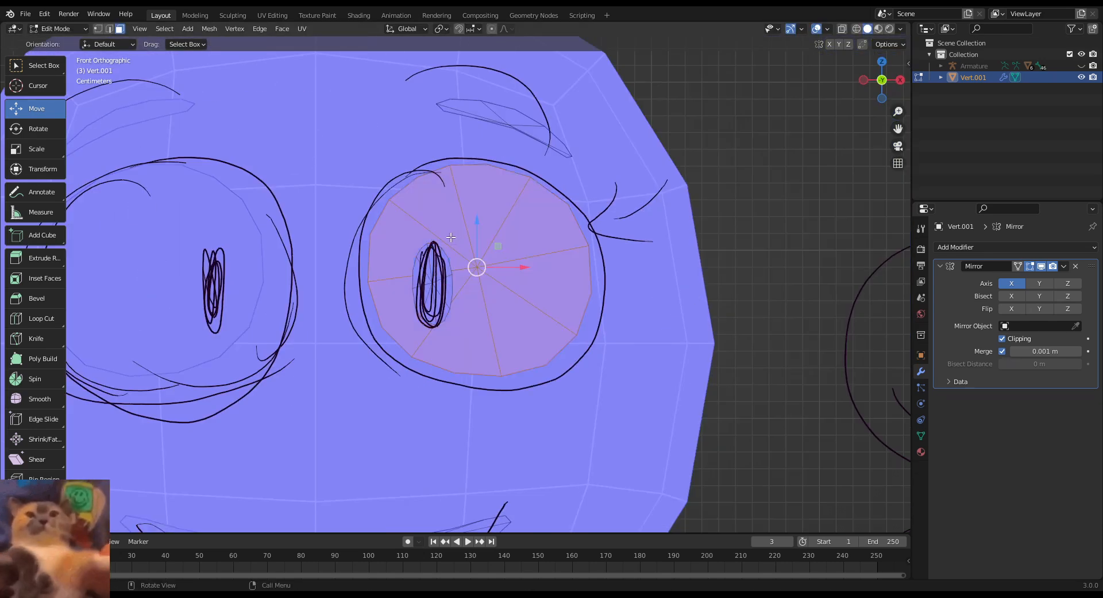
{"action": "left_click", "coordinate": [39, 279]}
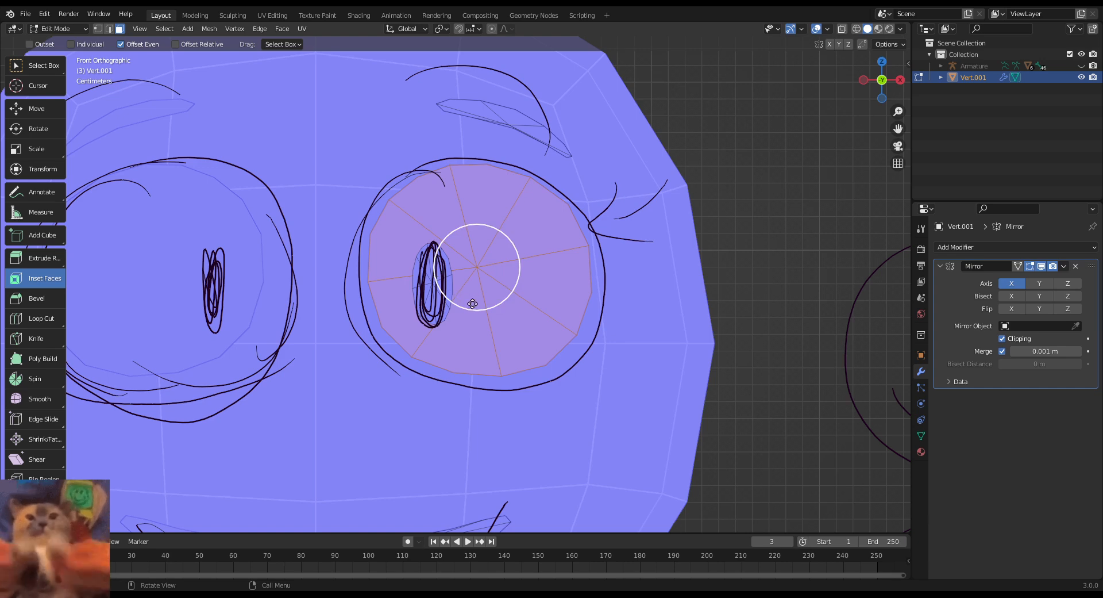
{"action": "left_click_drag", "start_coordinate": [472, 303], "coordinate": [471, 298]}
{"action": "key", "text": "alt+a"}
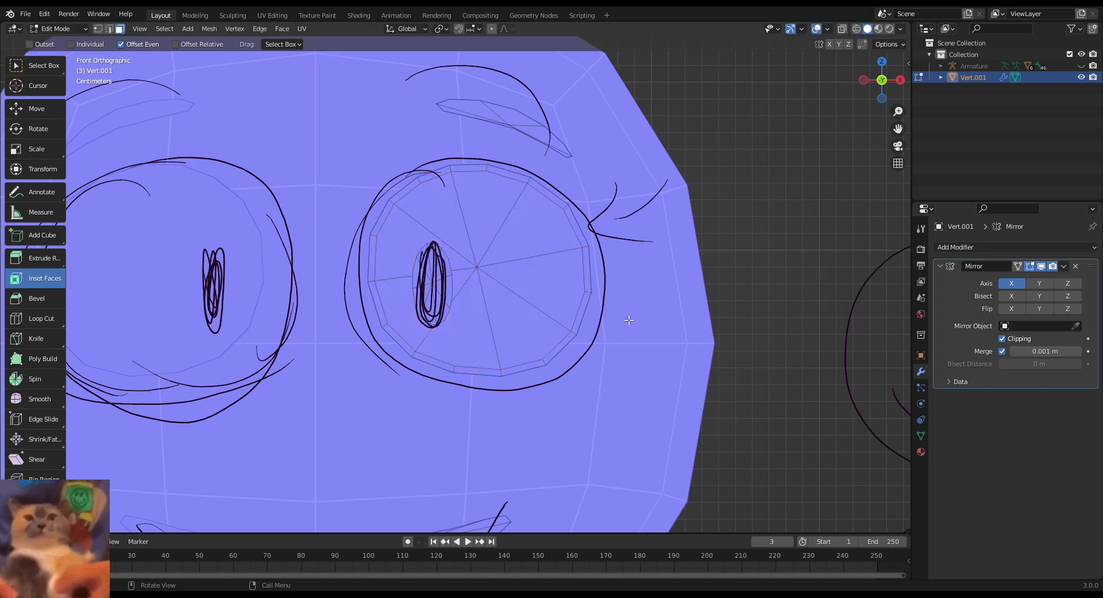
Step: Select the eye's rim face loop and extrude it slightly along its normals
{"action": "left_click", "coordinate": [583, 247], "text": "alt"}
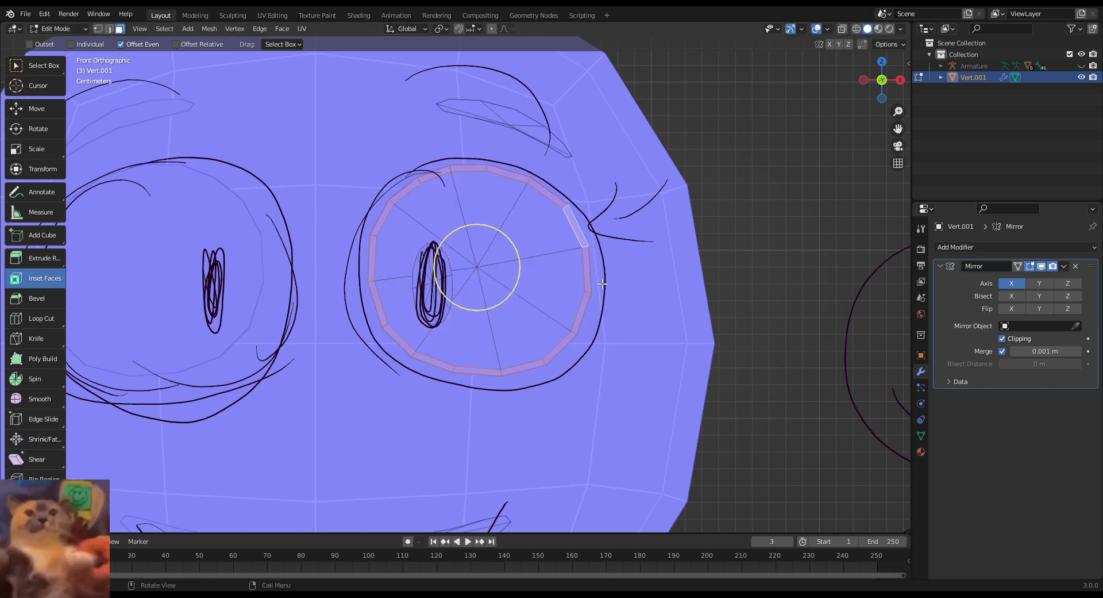
{"action": "middle_click_drag", "start_coordinate": [602, 284], "coordinate": [510, 305]}
{"action": "key", "text": "e"}
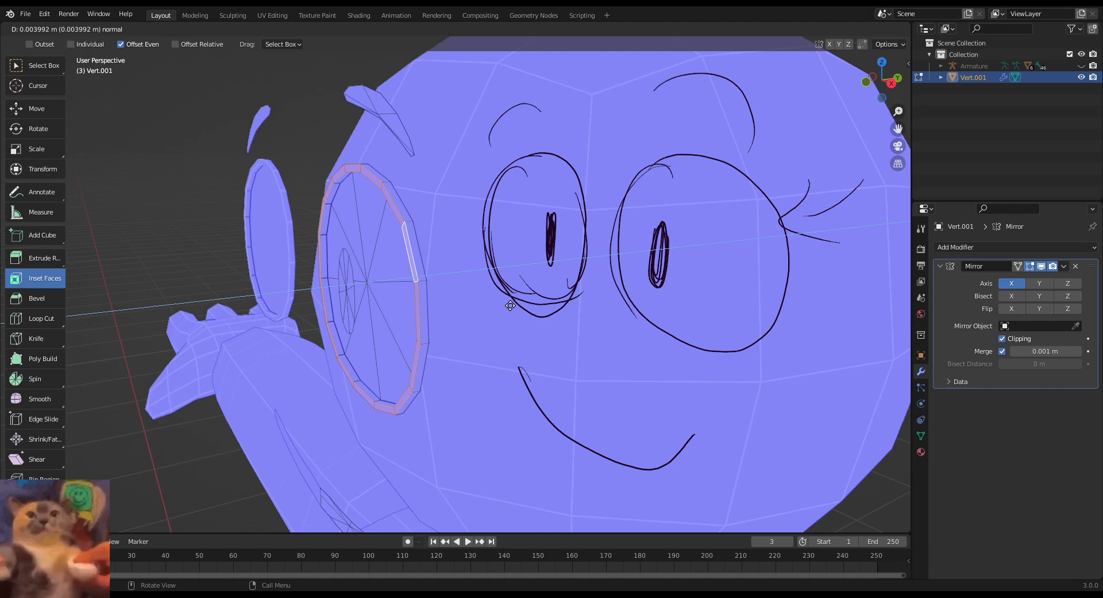
{"action": "left_click", "coordinate": [511, 305]}
{"action": "key", "text": "alt+a"}
{"action": "key", "text": "KP_1"}
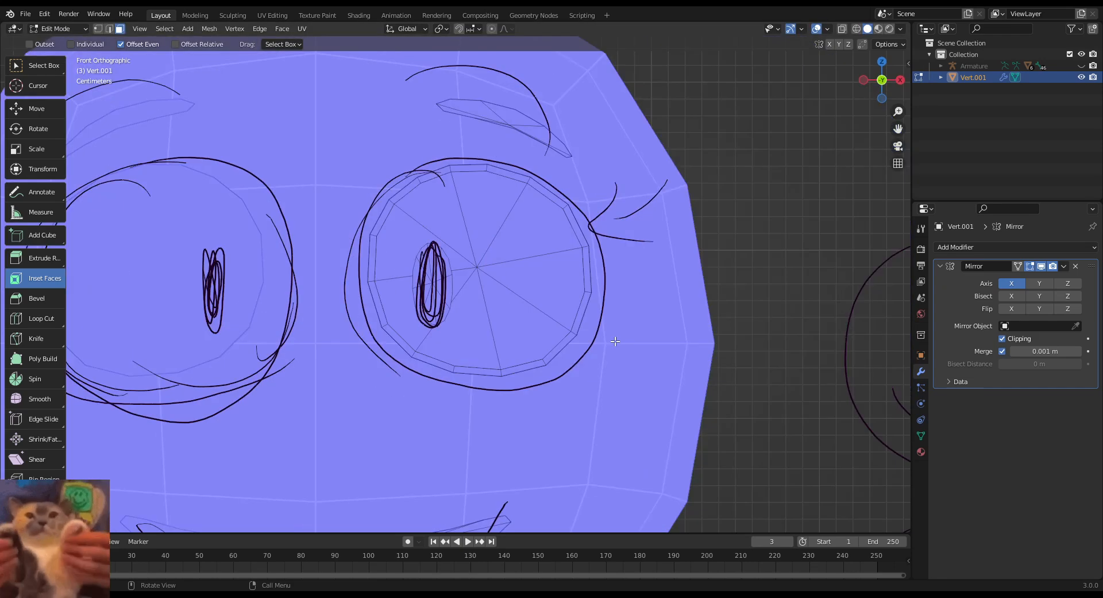
Step: Duplicate the eye's inner faces in place and move the copy forward of the eye and pupil
{"action": "left_click_drag", "start_coordinate": [491, 275], "coordinate": [470, 245]}
{"action": "key", "text": "shift+d"}
{"action": "right_click", "coordinate": [523, 312]}
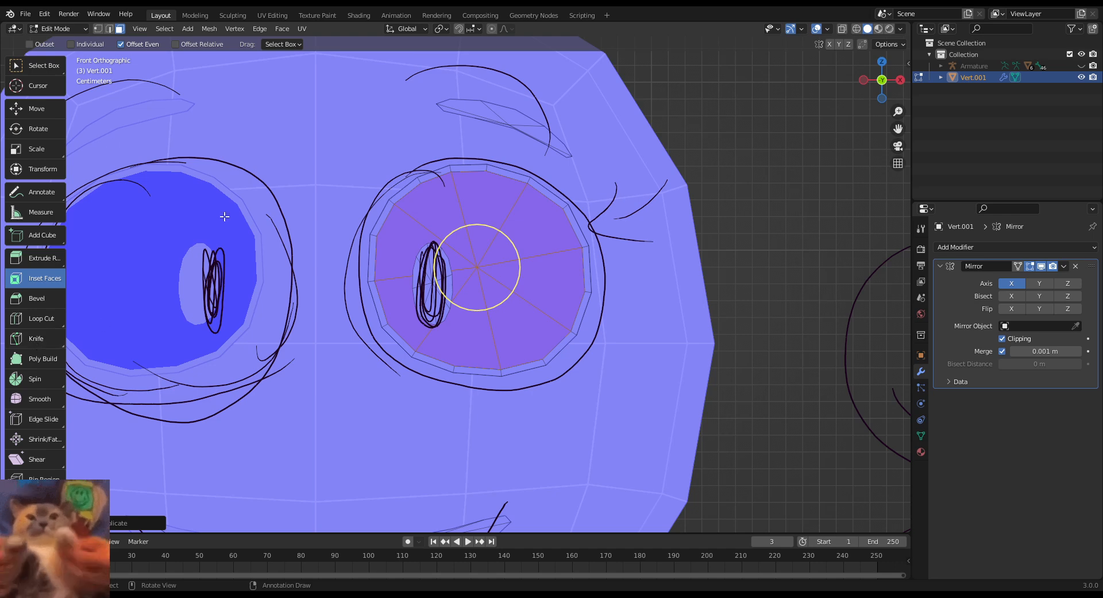
{"action": "left_click", "coordinate": [36, 108]}
{"action": "middle_click_drag", "start_coordinate": [508, 270], "coordinate": [452, 291]}
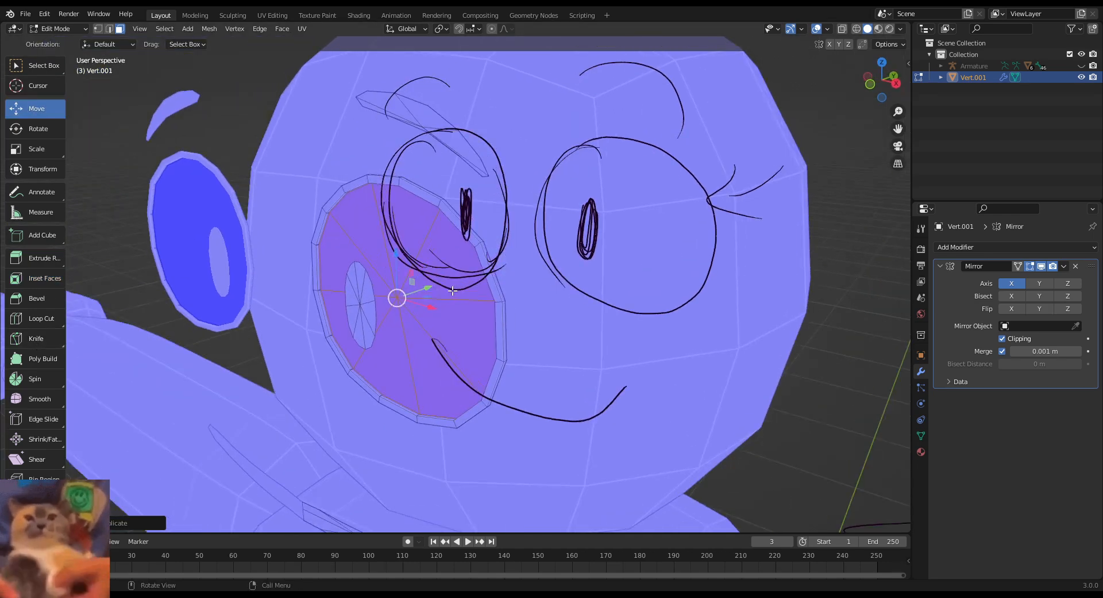
{"action": "key", "text": "KP_Decimal"}
{"action": "key", "text": "KP_1"}
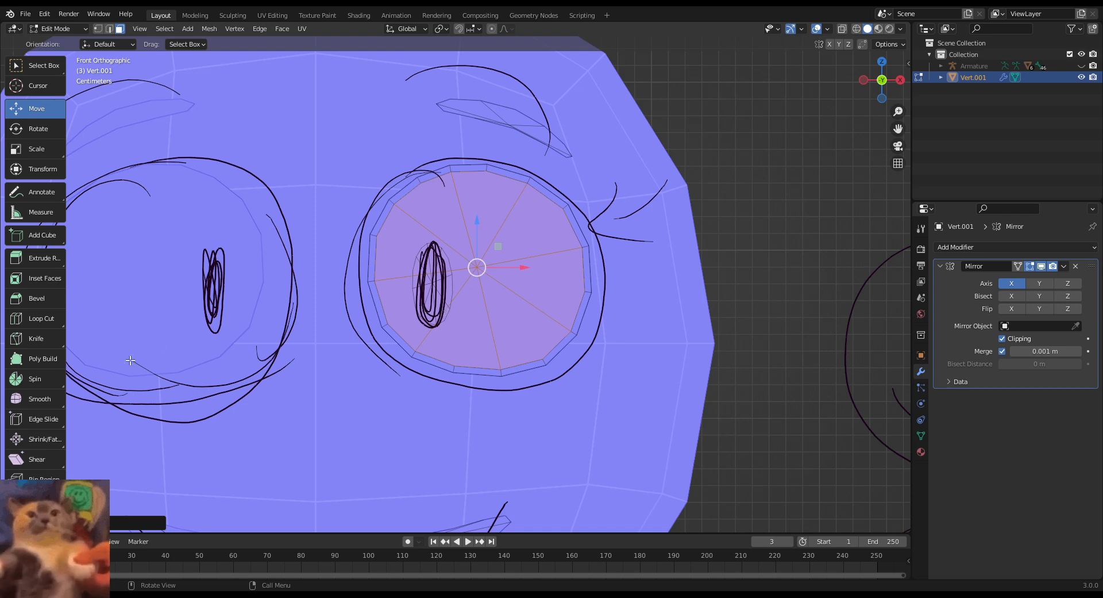
Step: Bisect the copied eye disc horizontally through its centre
{"action": "left_click_drag", "start_coordinate": [46, 343], "coordinate": [42, 388]}
{"action": "left_click_drag", "start_coordinate": [369, 266], "coordinate": [672, 282]}
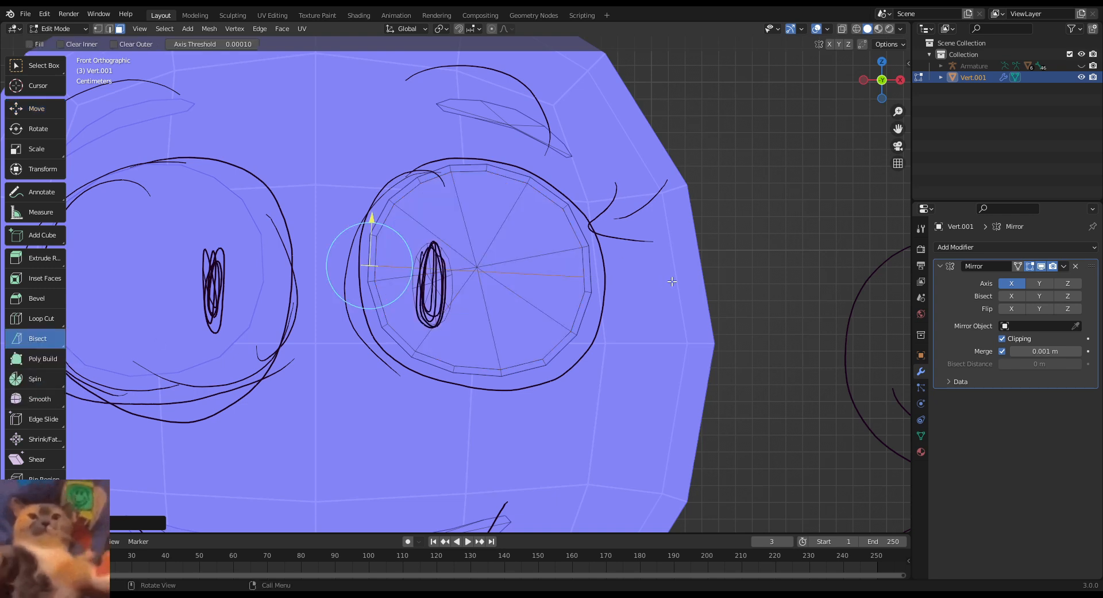
{"action": "left_click_drag", "start_coordinate": [381, 254], "coordinate": [626, 259]}
{"action": "key", "text": "ctrl+z"}
{"action": "key", "text": "ctrl+z"}
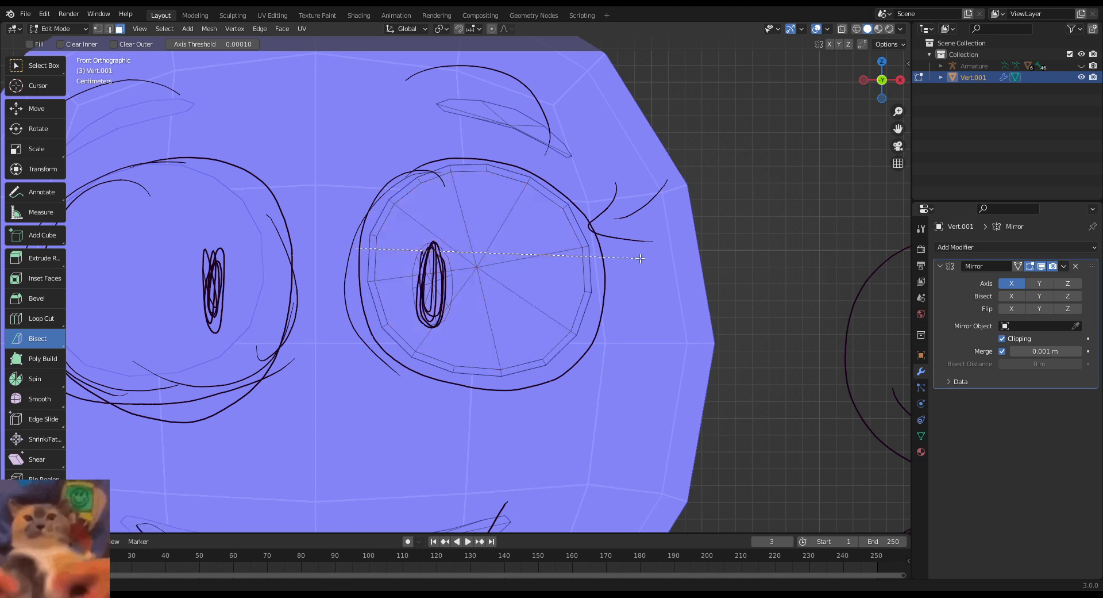
{"action": "left_click_drag", "start_coordinate": [358, 230], "coordinate": [355, 223]}
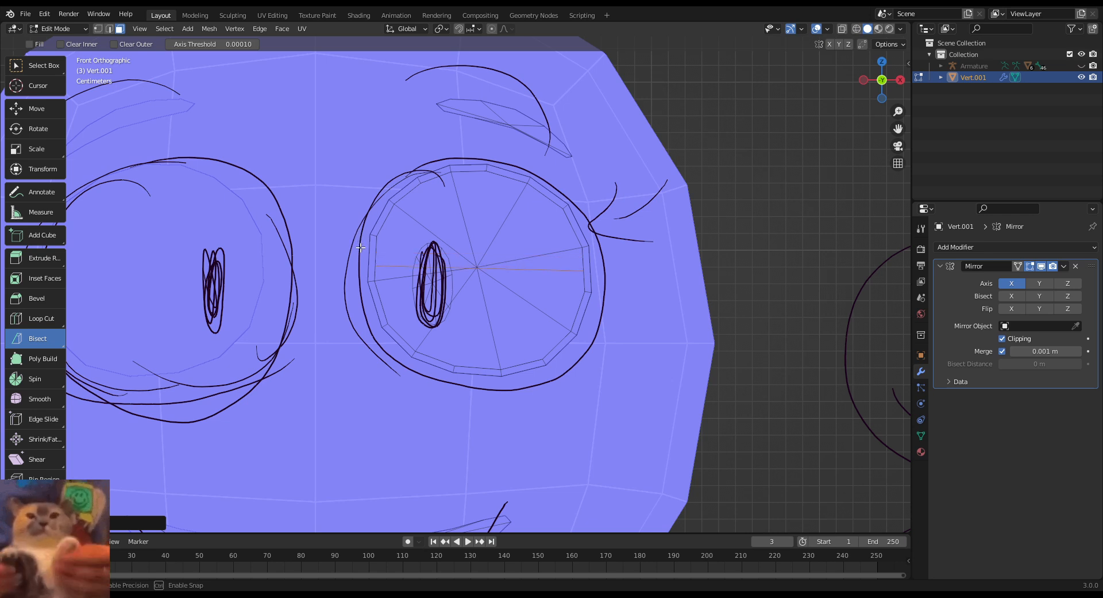
{"action": "left_click_drag", "start_coordinate": [361, 246], "coordinate": [360, 246]}
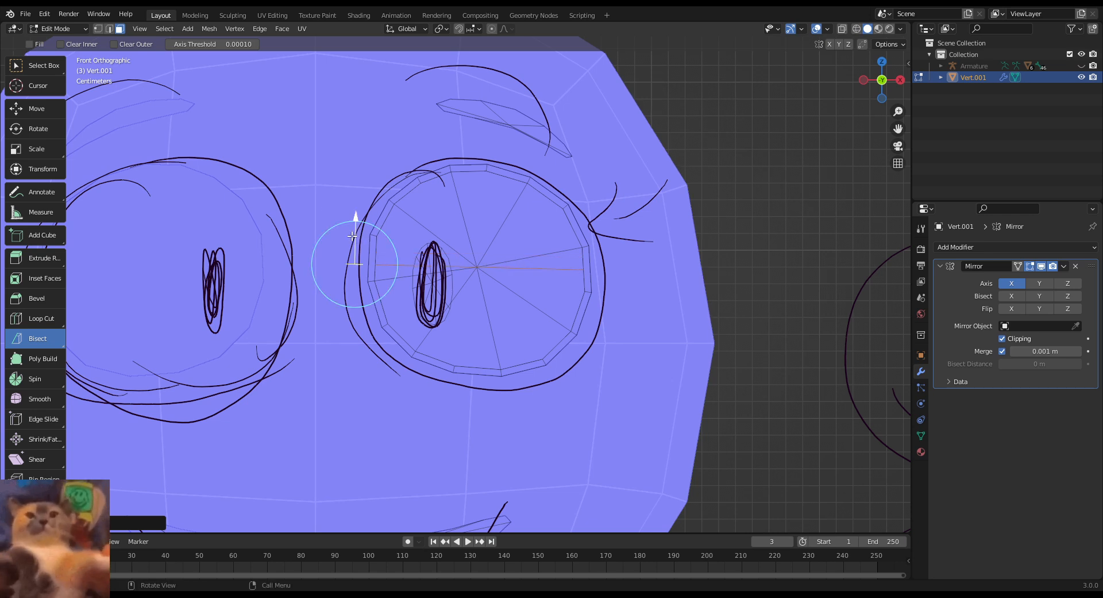
Step: Select the faces in the lower half of the bisected disc and delete them, leaving an upper eyelid
{"action": "left_click", "coordinate": [19, 114]}
{"action": "scroll", "coordinate": [618, 325], "scroll_direction": "up", "scroll_amount": 3}
{"action": "left_click", "coordinate": [572, 320]}
{"action": "left_click", "coordinate": [428, 294], "text": "shift"}
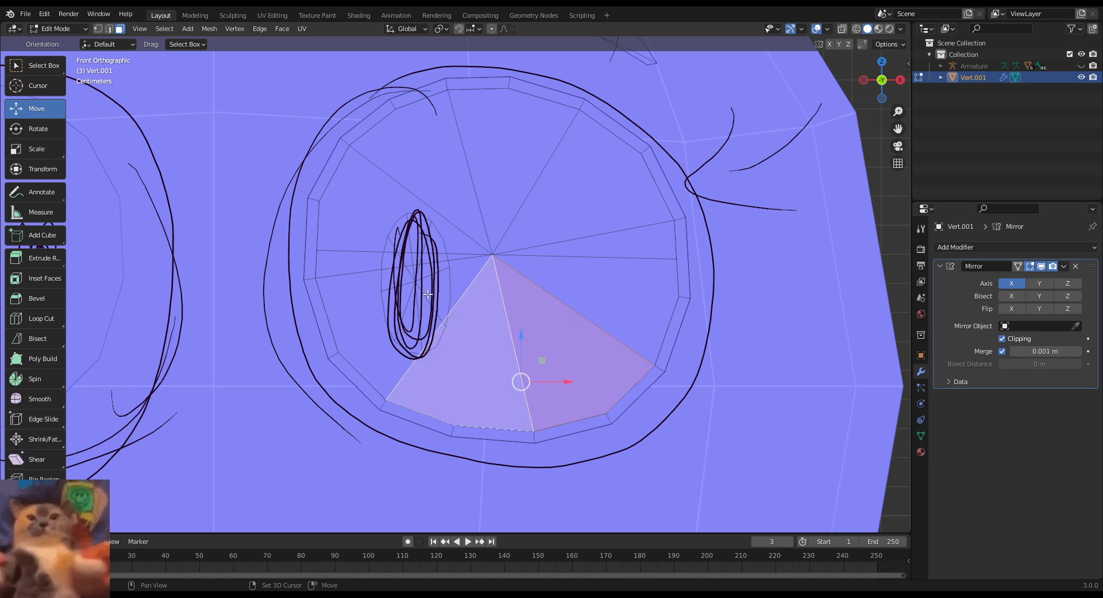
{"action": "left_click", "coordinate": [349, 300], "text": "shift"}
{"action": "left_click", "coordinate": [631, 286], "text": "shift"}
{"action": "right_click", "coordinate": [599, 543]}
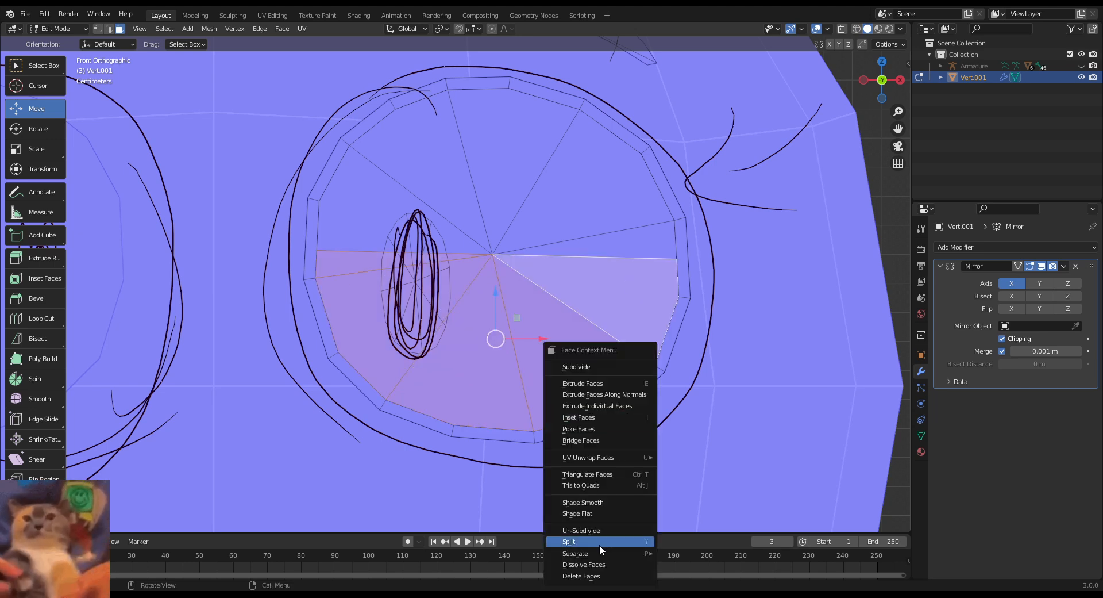
{"action": "left_click", "coordinate": [594, 575]}
Step: Select the overlapping vertices at the upper eyelid's centre point and merge them
{"action": "scroll", "coordinate": [499, 255], "scroll_direction": "up", "scroll_amount": 3}
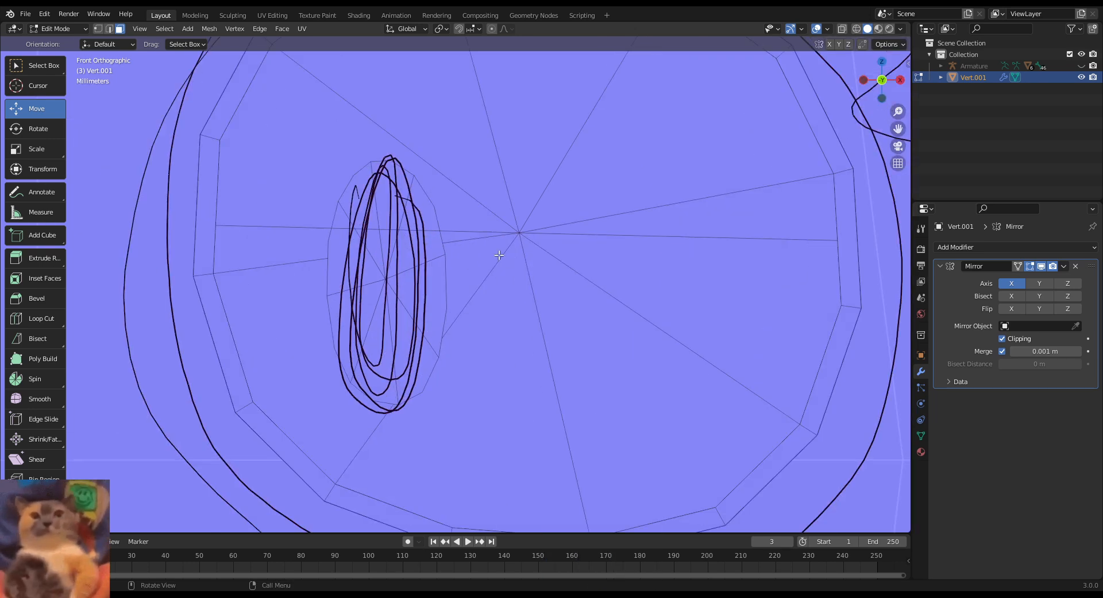
{"action": "left_click", "coordinate": [98, 28]}
{"action": "middle_click_drag", "start_coordinate": [565, 282], "coordinate": [220, 290]}
{"action": "left_click", "coordinate": [198, 256]}
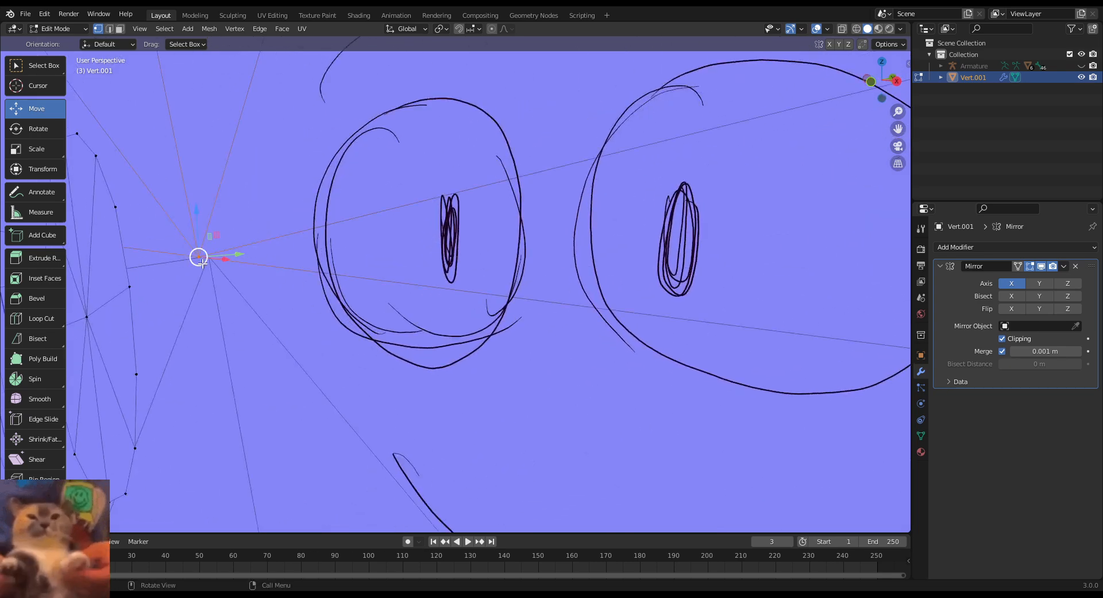
{"action": "left_click", "coordinate": [842, 29]}
{"action": "left_click_drag", "start_coordinate": [170, 239], "coordinate": [196, 273]}
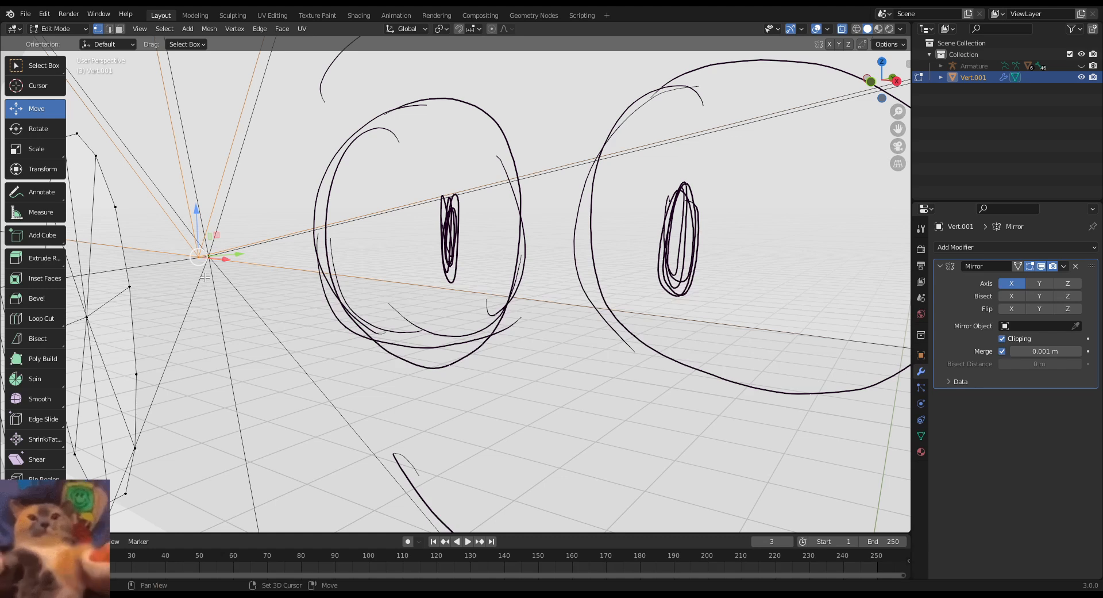
{"action": "middle_click_drag", "start_coordinate": [205, 277], "coordinate": [670, 198]}
{"action": "key", "text": "KP_1"}
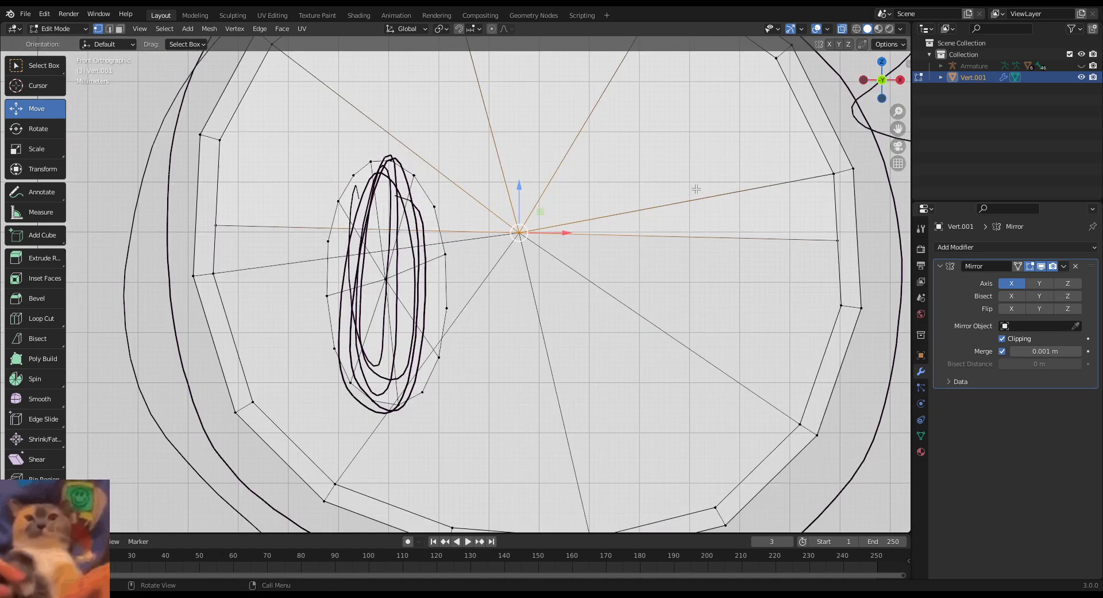
{"action": "left_click", "coordinate": [844, 30]}
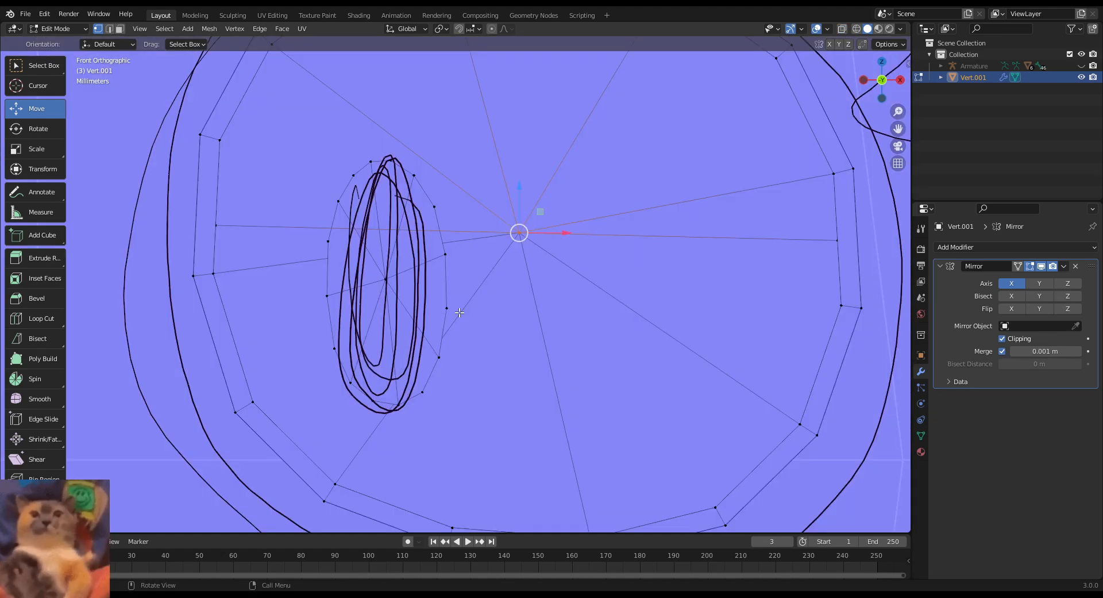
{"action": "key", "text": "m"}
{"action": "left_click", "coordinate": [538, 278]}
{"action": "scroll", "coordinate": [538, 277], "scroll_direction": "down", "scroll_amount": 6}
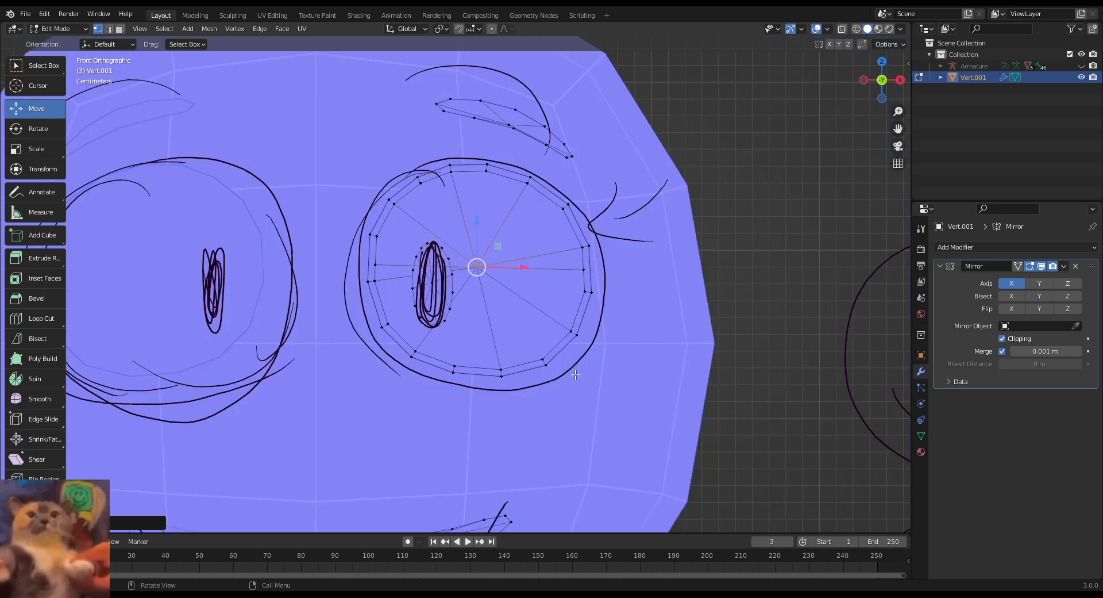
Step: Select the connected upper eyelid geometry and move it very slightly forward along Y, away from the eye
{"action": "key", "text": "alt+a"}
{"action": "middle_click_drag", "start_coordinate": [469, 320], "coordinate": [295, 243]}
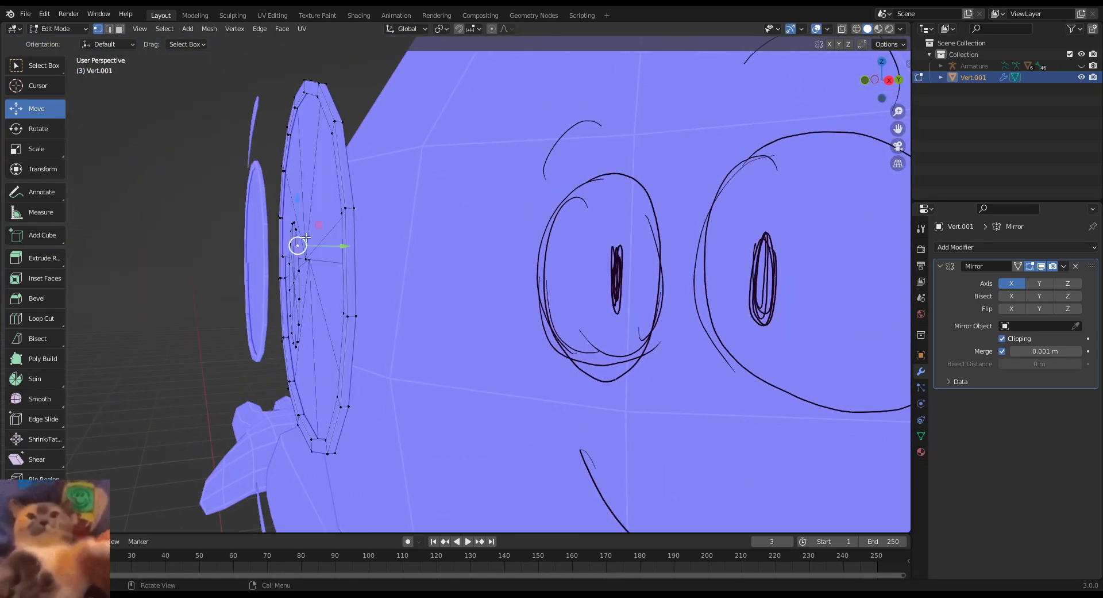
{"action": "key", "text": "ctrl+l"}
{"action": "key", "text": "ctrl+z"}
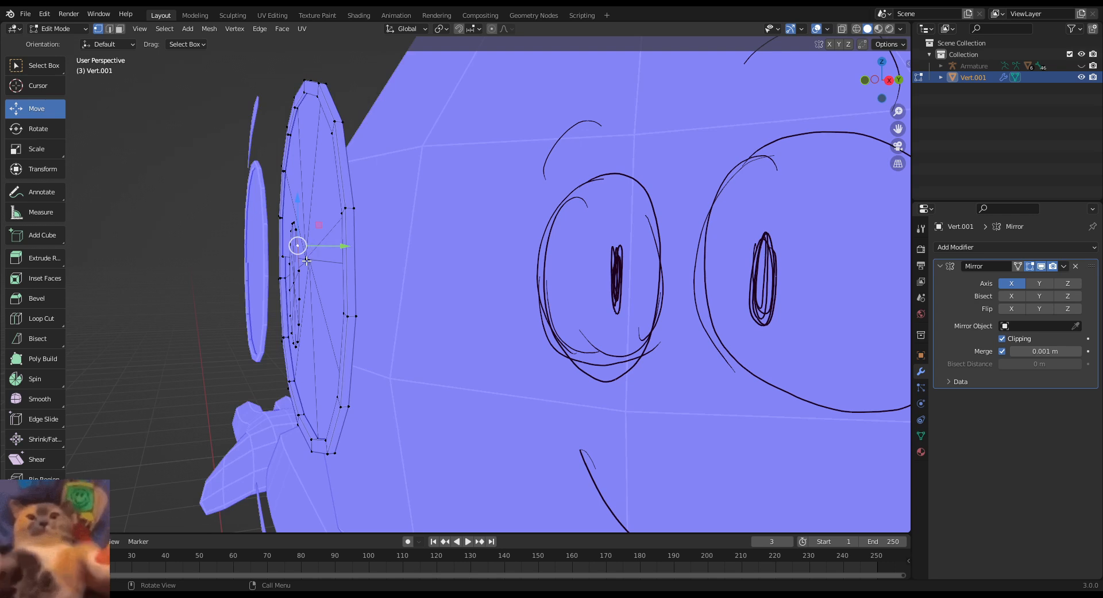
{"action": "key", "text": "l"}
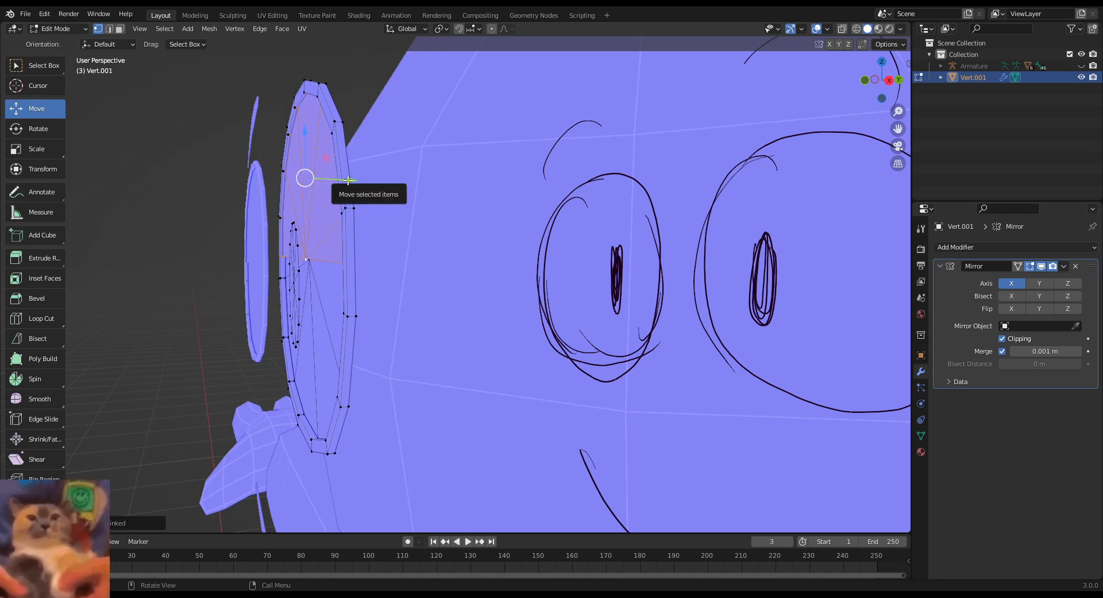
{"action": "left_click_drag", "start_coordinate": [348, 180], "coordinate": [347, 180]}
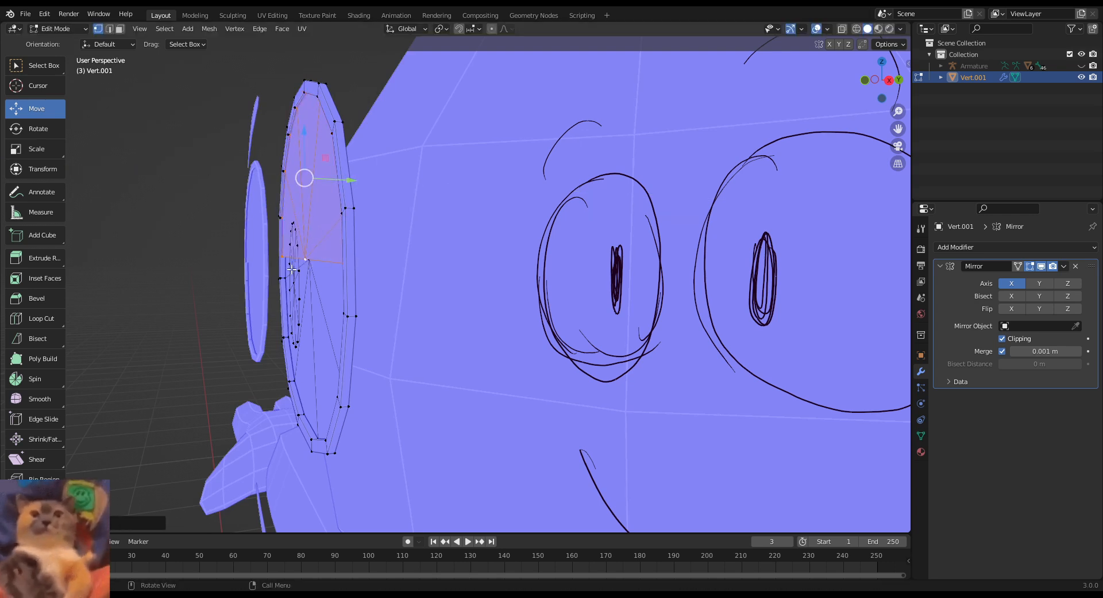
Step: Select the connected pupil geometry and move it slightly back along Y toward the eye
{"action": "left_click", "coordinate": [292, 270]}
{"action": "key", "text": "l"}
{"action": "left_click_drag", "start_coordinate": [321, 284], "coordinate": [326, 283]}
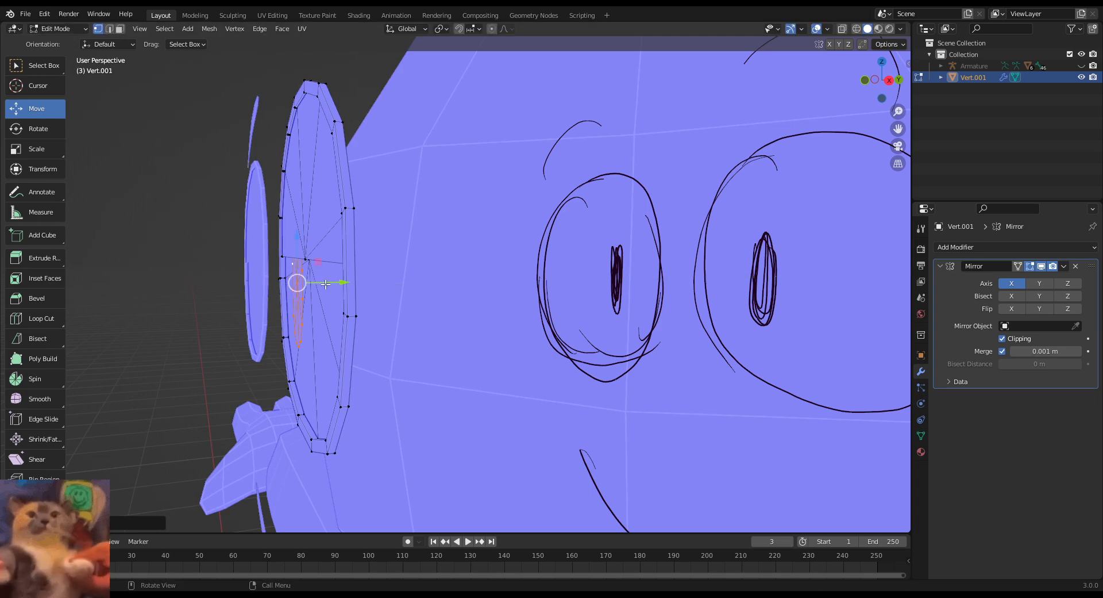
{"action": "left_click", "coordinate": [481, 346]}
Step: Erase the annotation sketch strokes covering the character's head with the Annotate Eraser
{"action": "key", "text": "KP_1"}
{"action": "scroll", "coordinate": [480, 346], "scroll_direction": "down", "scroll_amount": 4}
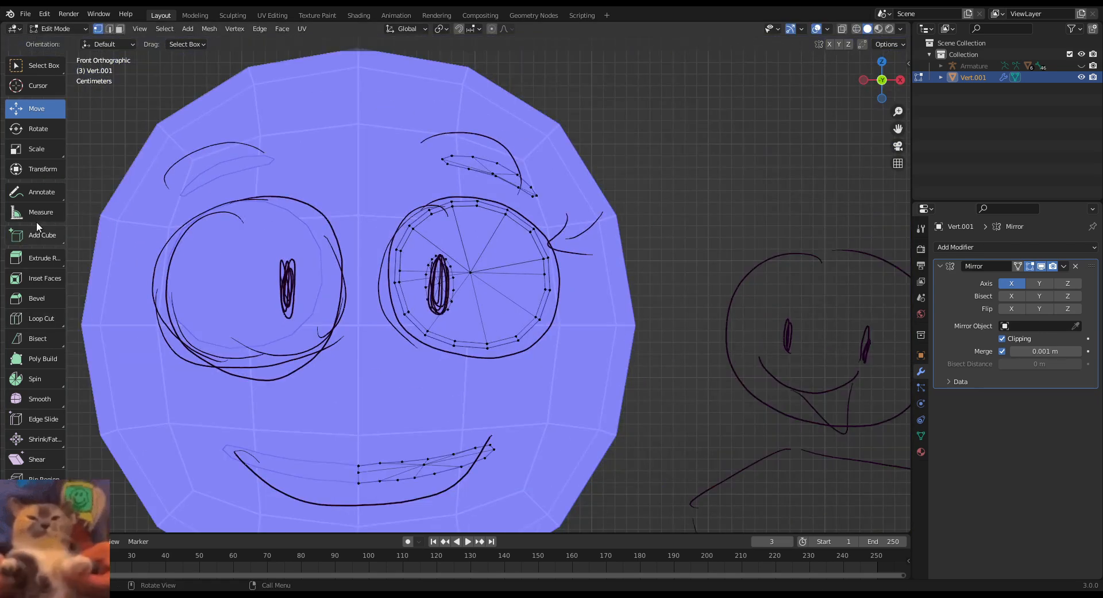
{"action": "left_click_drag", "start_coordinate": [50, 193], "coordinate": [66, 287]}
{"action": "left_click", "coordinate": [65, 291]}
{"action": "scroll", "coordinate": [587, 367], "scroll_direction": "down", "scroll_amount": 4}
{"action": "mouse_move", "coordinate": [489, 287]}
{"action": "left_mouse_down"}
{"action": "mouse_move", "coordinate": [338, 341]}
{"action": "mouse_move", "coordinate": [581, 287]}
{"action": "mouse_move", "coordinate": [263, 115]}
{"action": "left_mouse_up"}
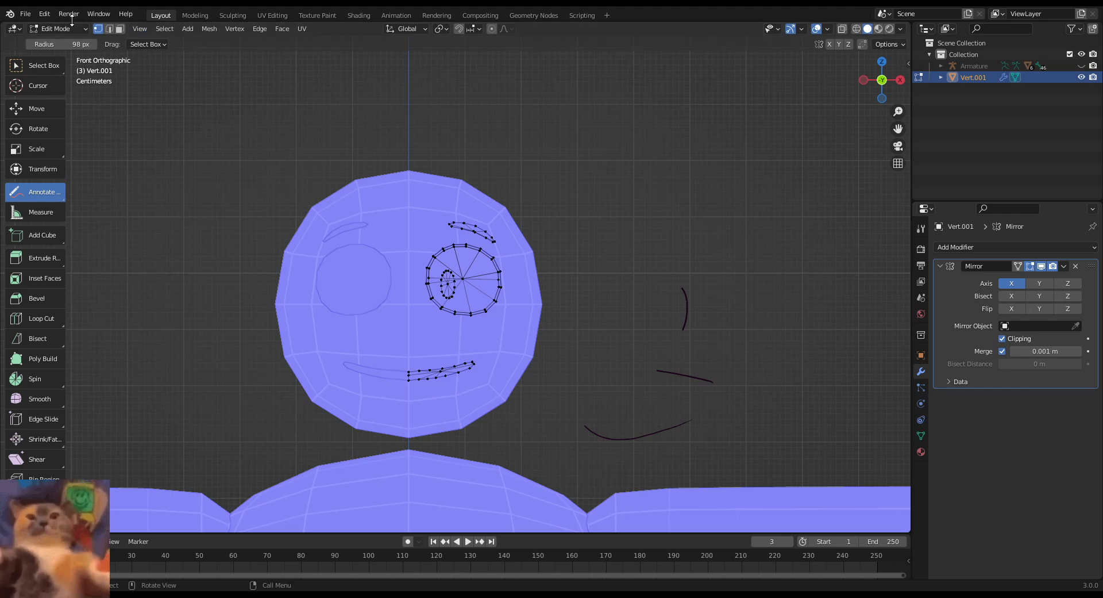
Step: Select all the face features, move them slightly down and scale them up by about 1.05
{"action": "key", "text": "a"}
{"action": "left_click", "coordinate": [26, 111]}
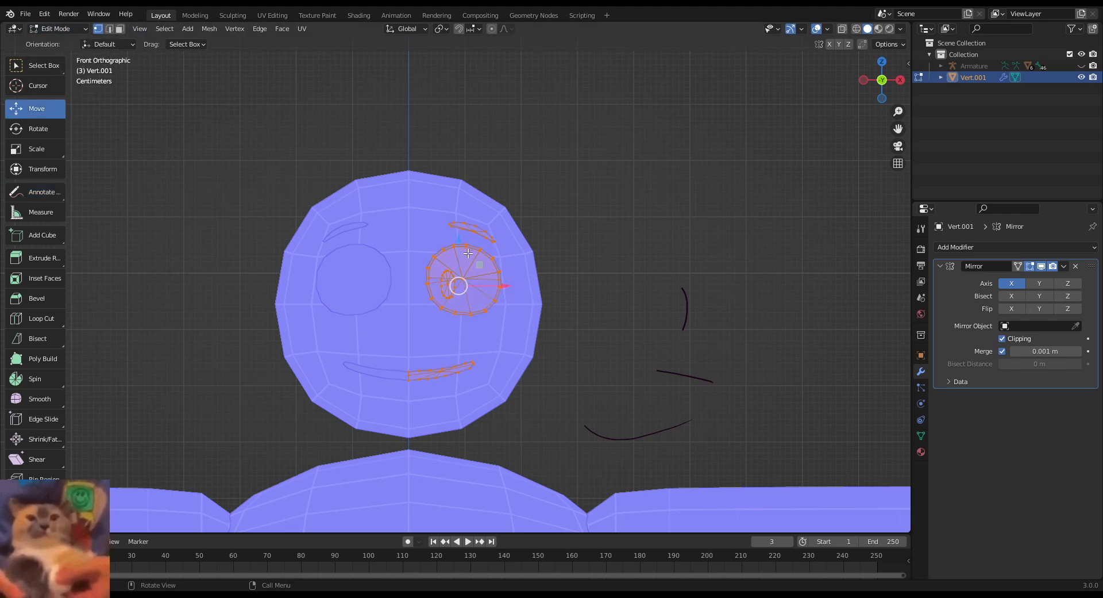
{"action": "left_click_drag", "start_coordinate": [460, 252], "coordinate": [459, 265]}
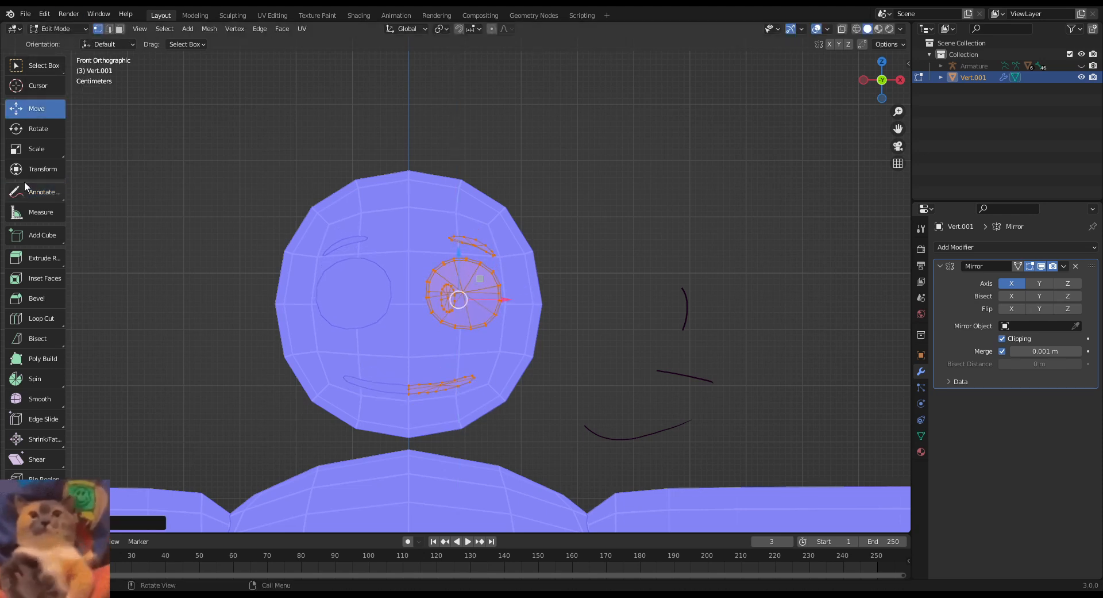
{"action": "left_click", "coordinate": [36, 148]}
{"action": "key", "text": "s"}
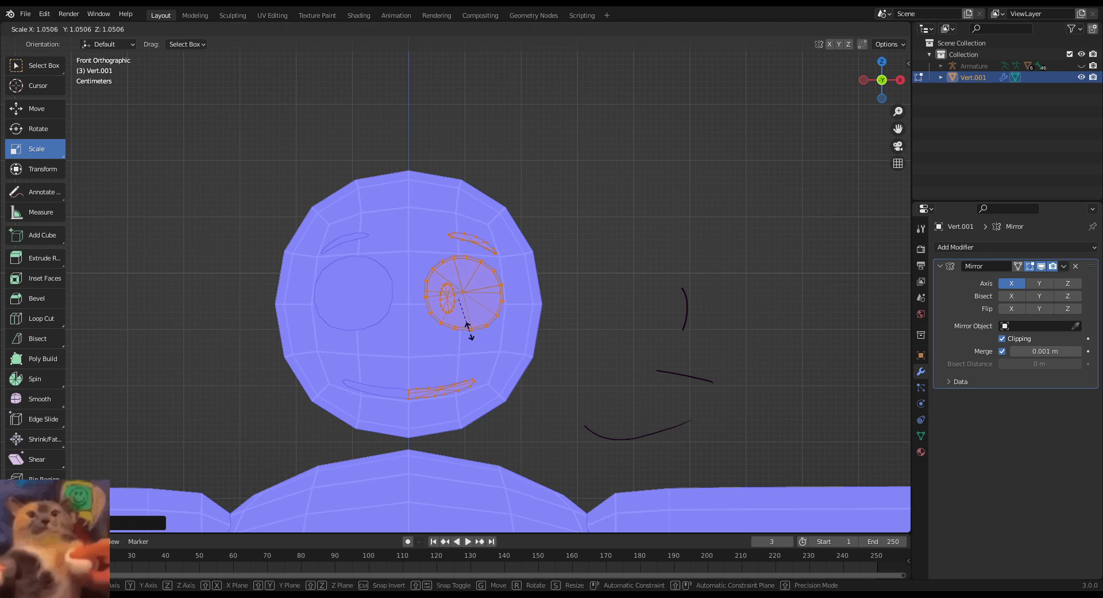
{"action": "left_click", "coordinate": [468, 327]}
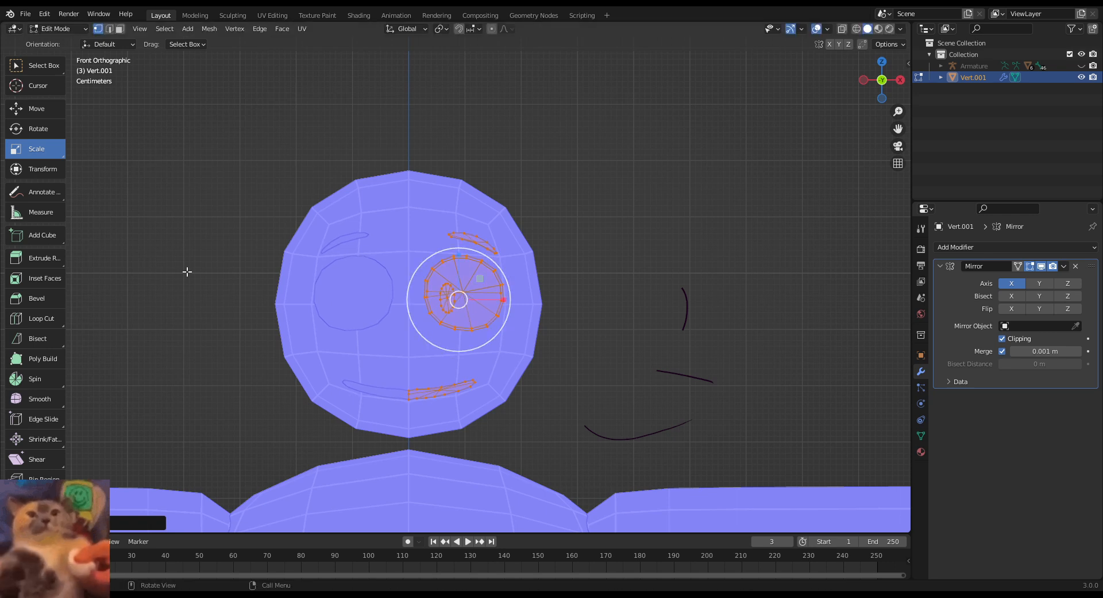
Step: Move the face features slightly outward along X and clear the selection
{"action": "left_click", "coordinate": [57, 111]}
{"action": "left_click_drag", "start_coordinate": [483, 299], "coordinate": [488, 299]}
{"action": "left_click", "coordinate": [621, 352]}
Step: Select the eye and eyebrow without the mouth and move them slightly inward toward the face's centre line
{"action": "left_click_drag", "start_coordinate": [622, 352], "coordinate": [412, 167]}
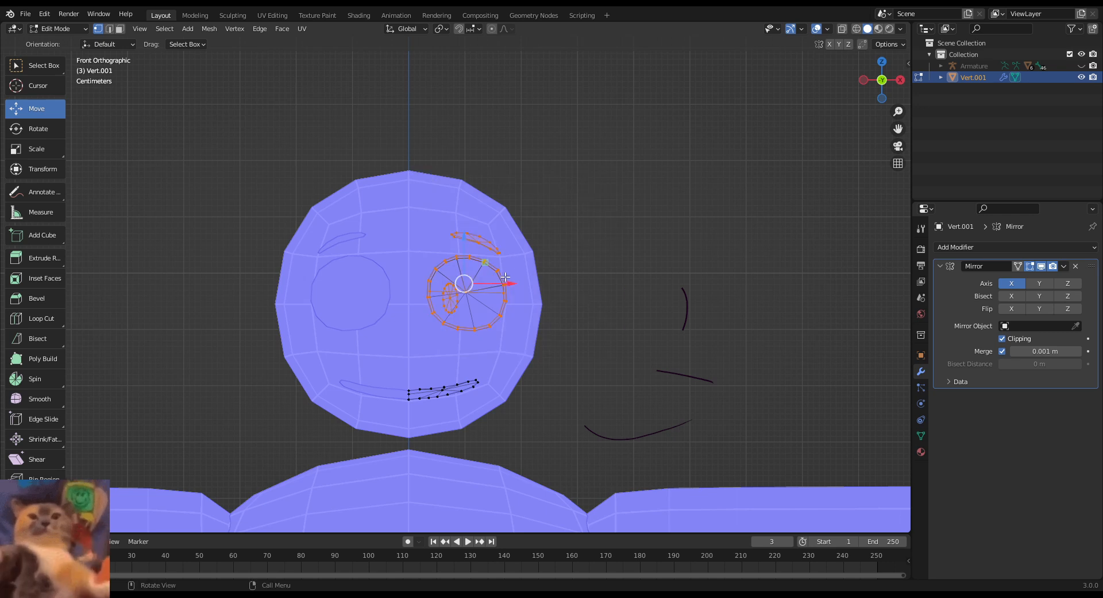
{"action": "left_click_drag", "start_coordinate": [505, 277], "coordinate": [497, 287]}
{"action": "key", "text": "ctrl+l"}
{"action": "left_click", "coordinate": [608, 369]}
{"action": "scroll", "coordinate": [606, 368], "scroll_direction": "up", "scroll_amount": 2}
Step: Switch the face features mesh from Edit Mode to Object Mode
{"action": "left_click", "coordinate": [75, 31]}
{"action": "left_click", "coordinate": [75, 36]}
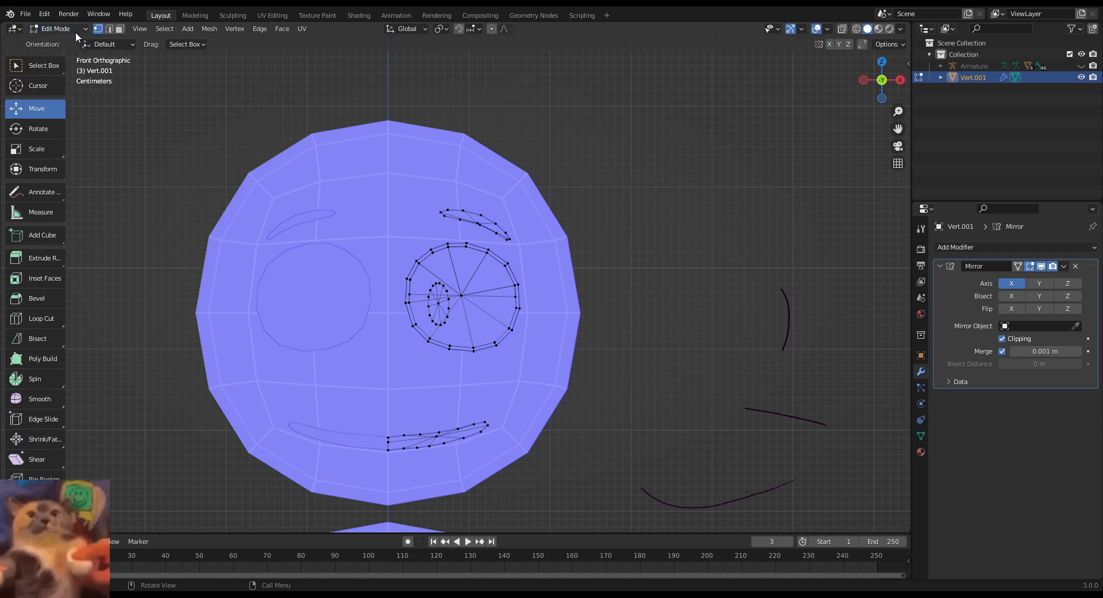
{"action": "left_click", "coordinate": [74, 30]}
{"action": "left_click", "coordinate": [57, 29]}
{"action": "left_click", "coordinate": [57, 42]}
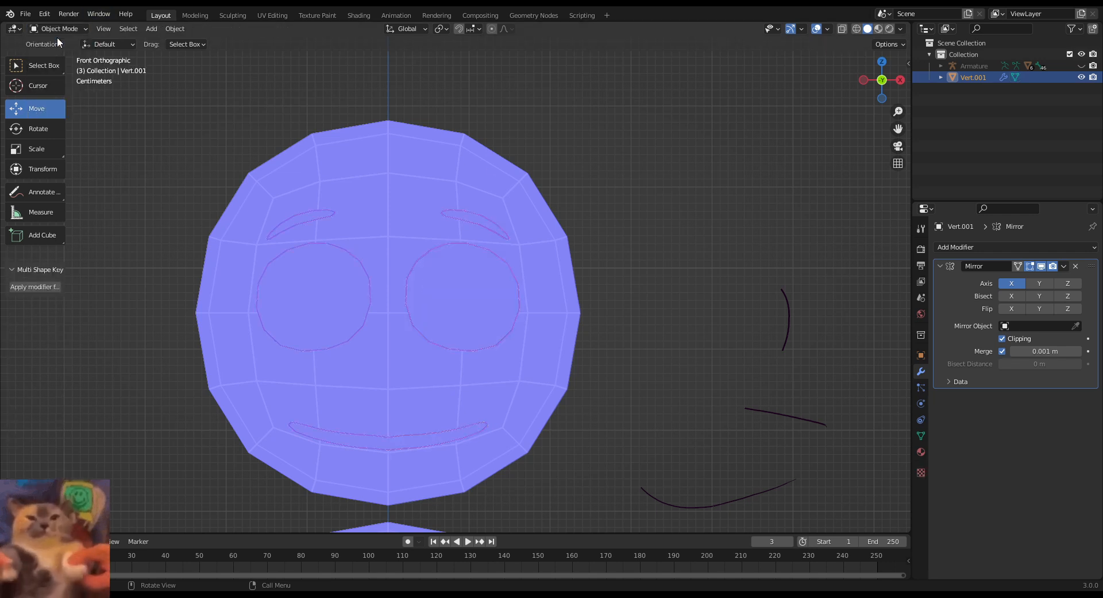
Step: Check the face from the front and side, reselect the face features and apply their Mirror modifier
{"action": "left_click", "coordinate": [654, 218]}
{"action": "scroll", "coordinate": [464, 361], "scroll_direction": "down", "scroll_amount": 5}
{"action": "middle_click_drag", "start_coordinate": [464, 360], "coordinate": [438, 349]}
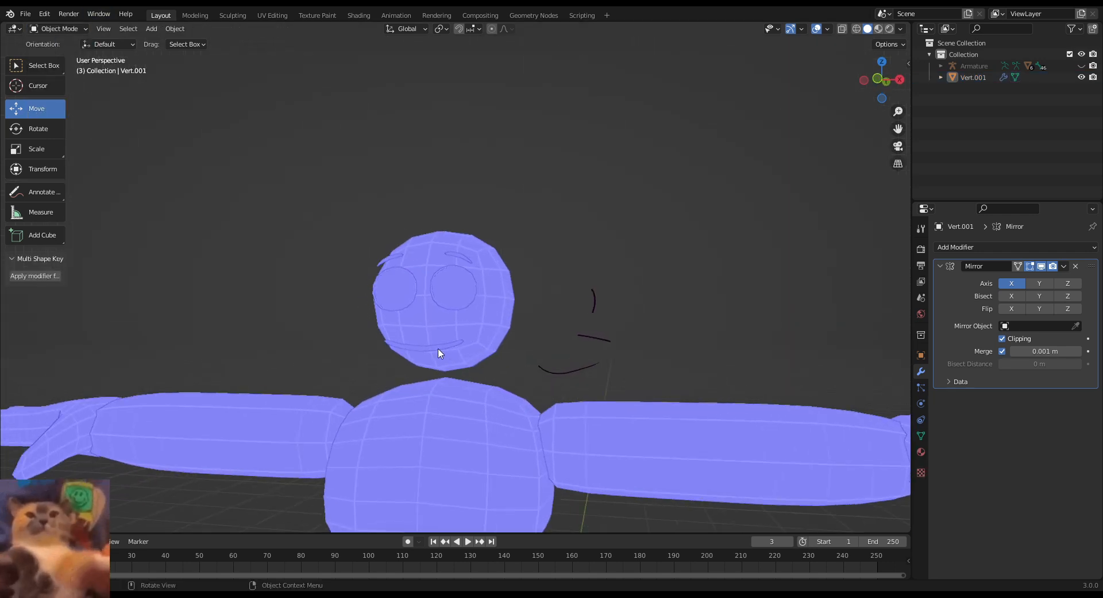
{"action": "key", "text": "KP_1"}
{"action": "key", "text": "KP_3"}
{"action": "key", "text": "KP_1"}
{"action": "scroll", "coordinate": [476, 325], "scroll_direction": "up", "scroll_amount": 5}
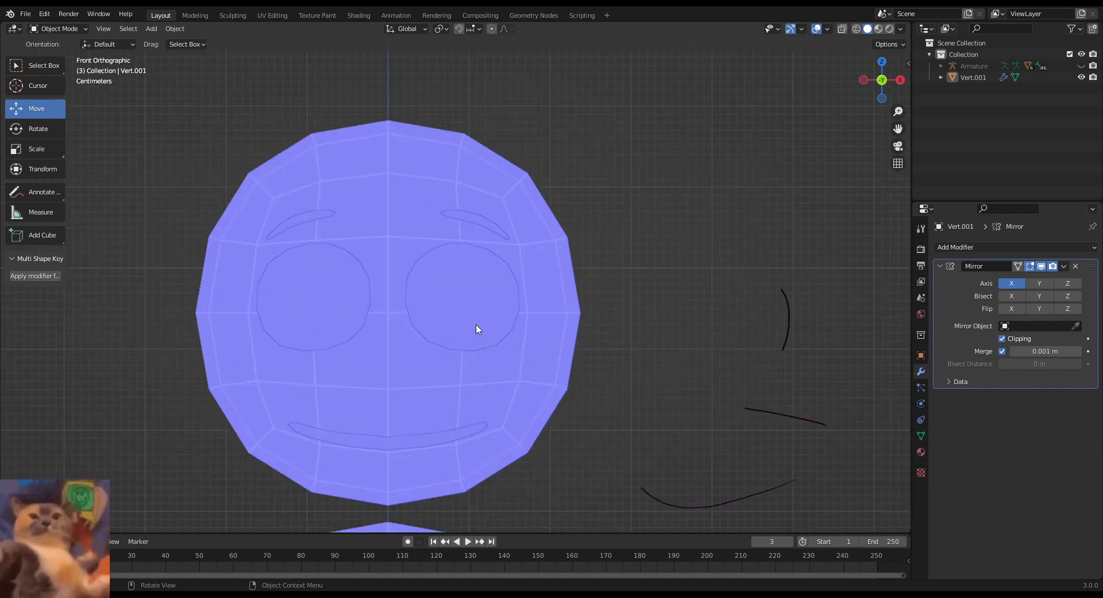
{"action": "left_click", "coordinate": [477, 328]}
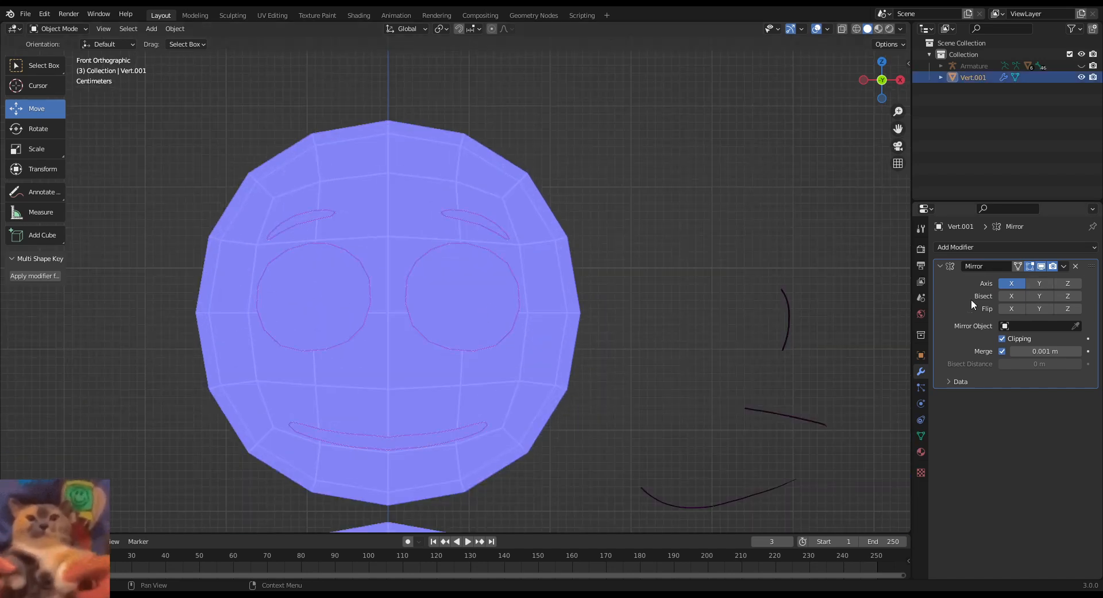
{"action": "key", "text": "ctrl+a"}
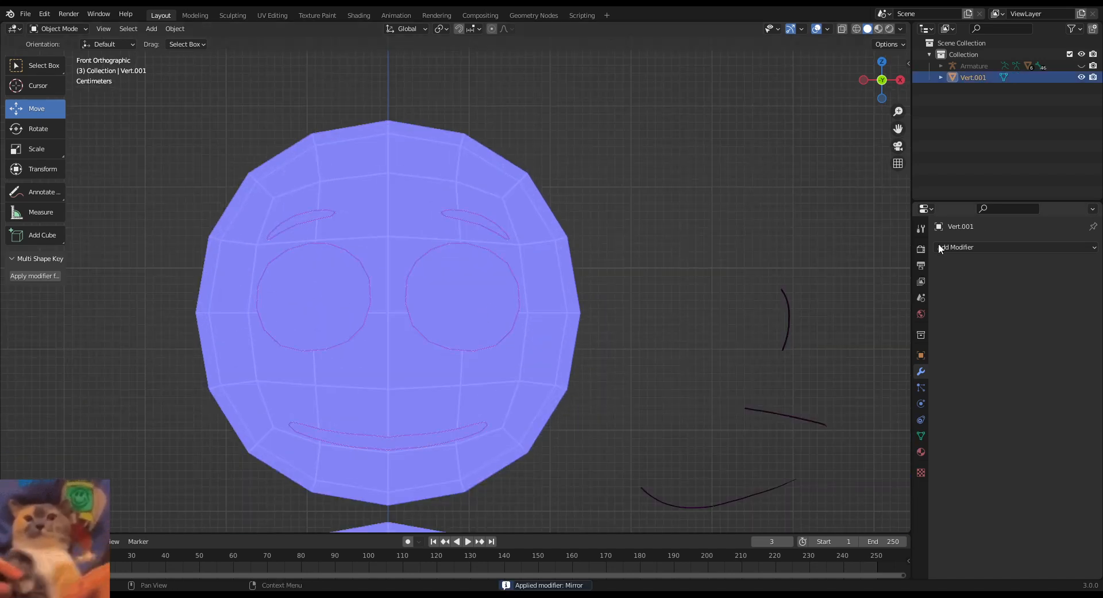
Step: Add eight shape keys to the face features mesh: the Basis and seven further keys
{"action": "left_click", "coordinate": [922, 435]}
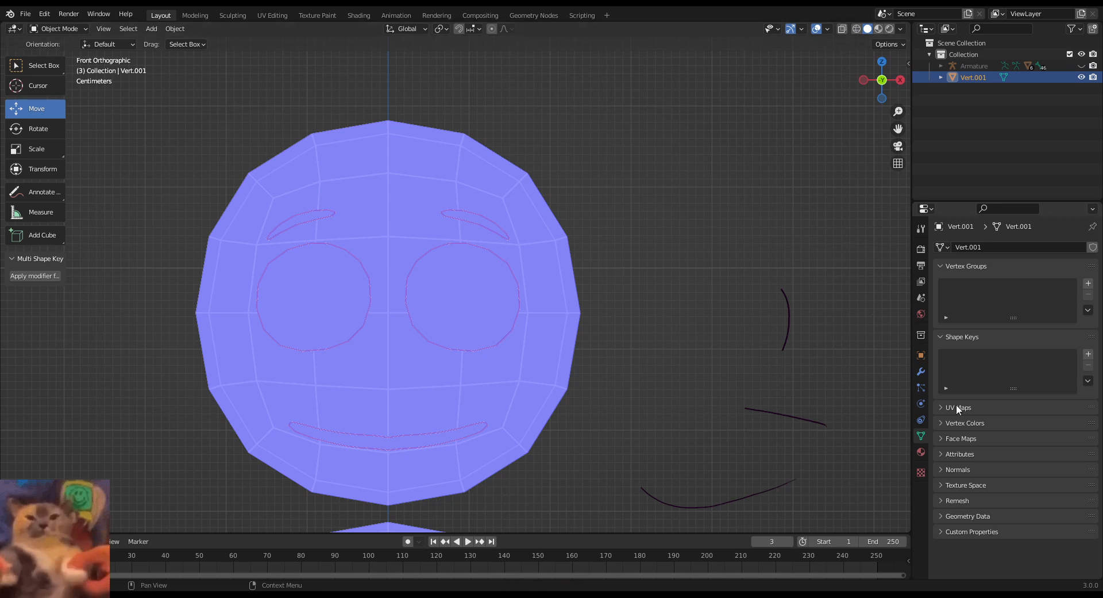
{"action": "left_click", "coordinate": [921, 372]}
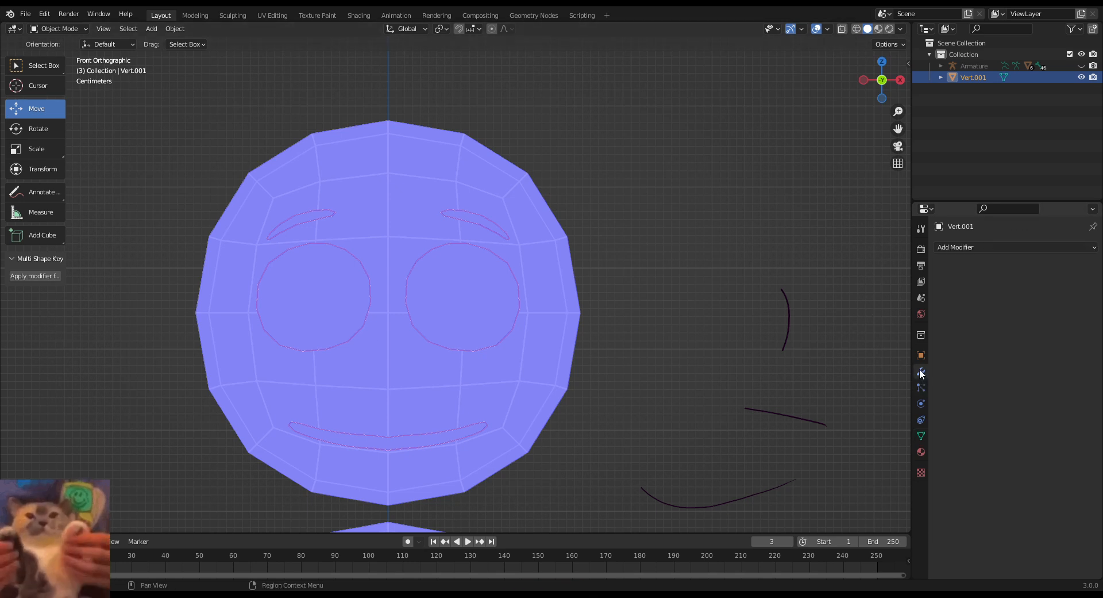
{"action": "left_click", "coordinate": [921, 435]}
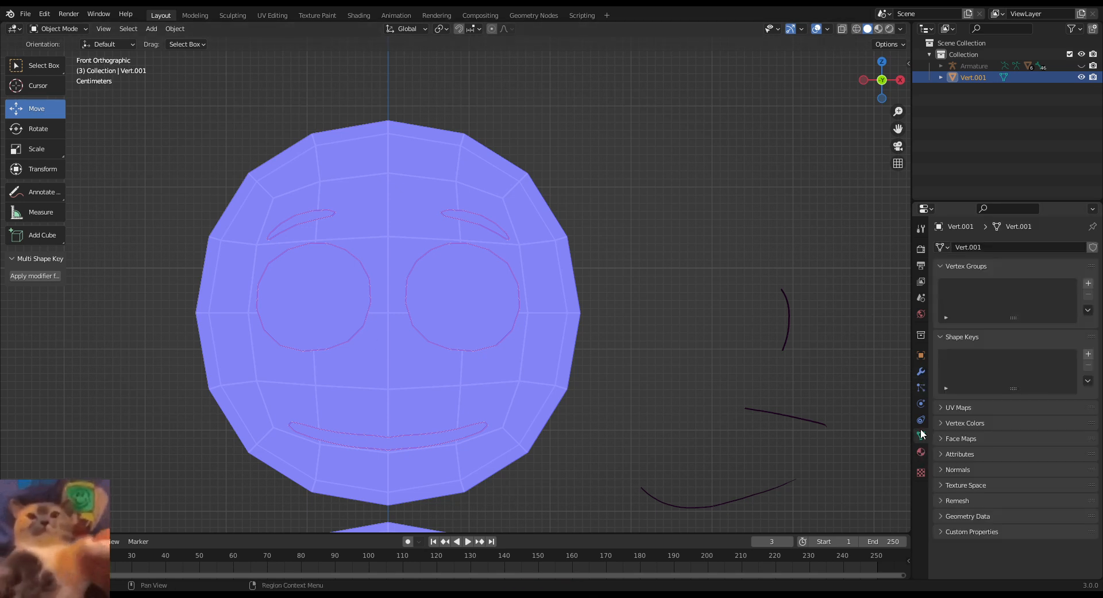
{"action": "left_click", "coordinate": [1089, 354]}
{"action": "left_click", "coordinate": [1089, 354]}
{"action": "left_click", "coordinate": [1089, 354]}
{"action": "left_click", "coordinate": [1089, 354]}
{"action": "left_click", "coordinate": [1089, 354]}
{"action": "left_click", "coordinate": [1089, 354]}
{"action": "left_click", "coordinate": [1089, 354]}
{"action": "left_click", "coordinate": [1089, 354]}
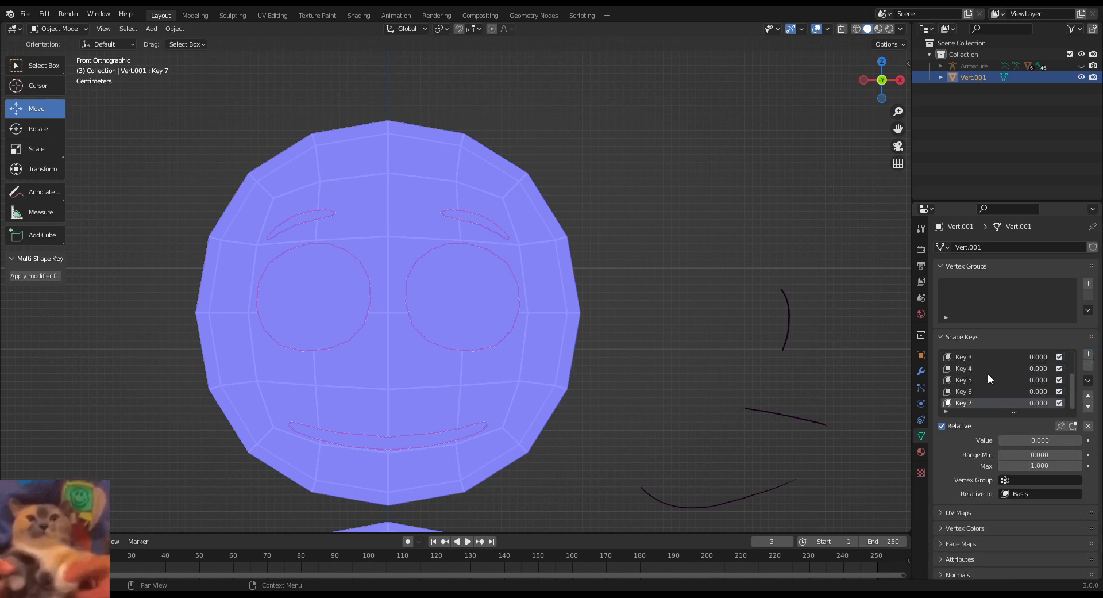
Step: Rename the shape keys Key 1 and Key 2 as Talk and Smile
{"action": "scroll", "coordinate": [988, 374], "scroll_direction": "up", "scroll_amount": 3}
{"action": "double_click", "coordinate": [987, 370]}
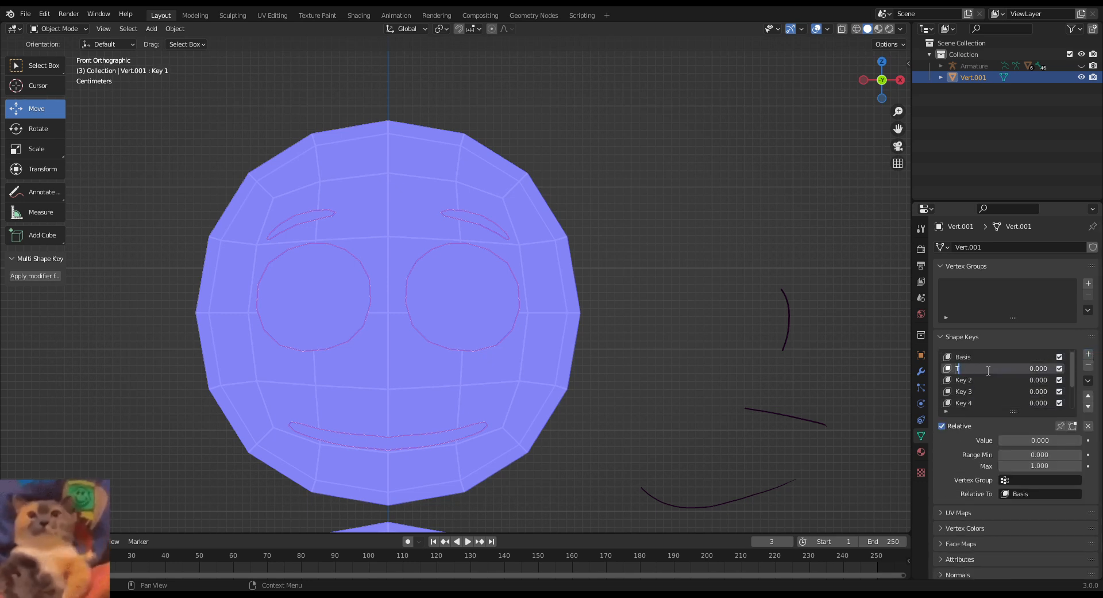
{"action": "left_click", "coordinate": [988, 378]}
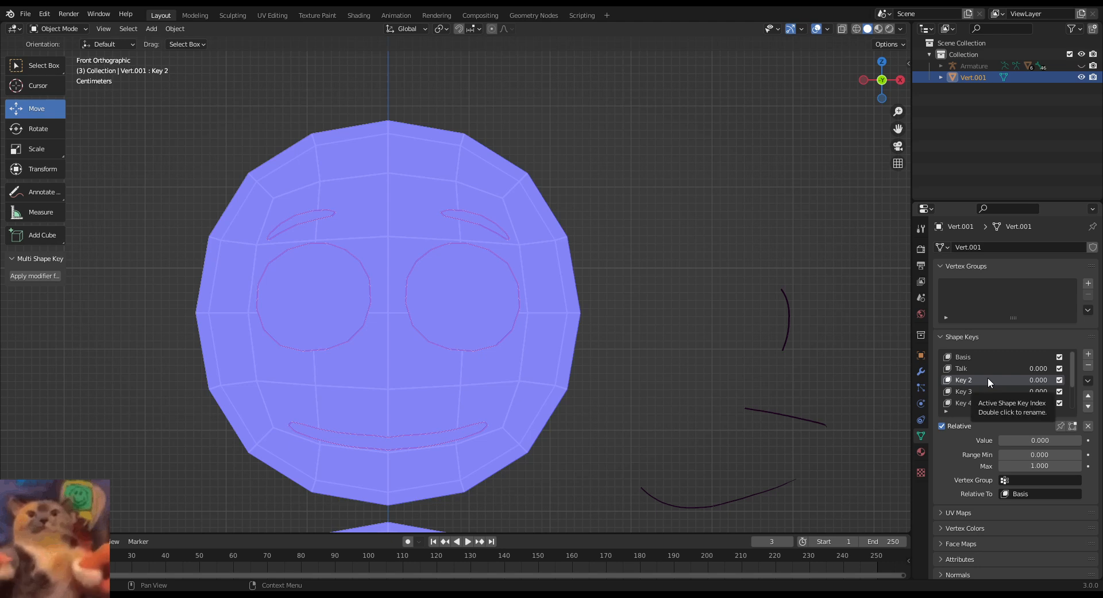
{"action": "double_click", "coordinate": [988, 378]}
{"action": "type", "text": "s"}
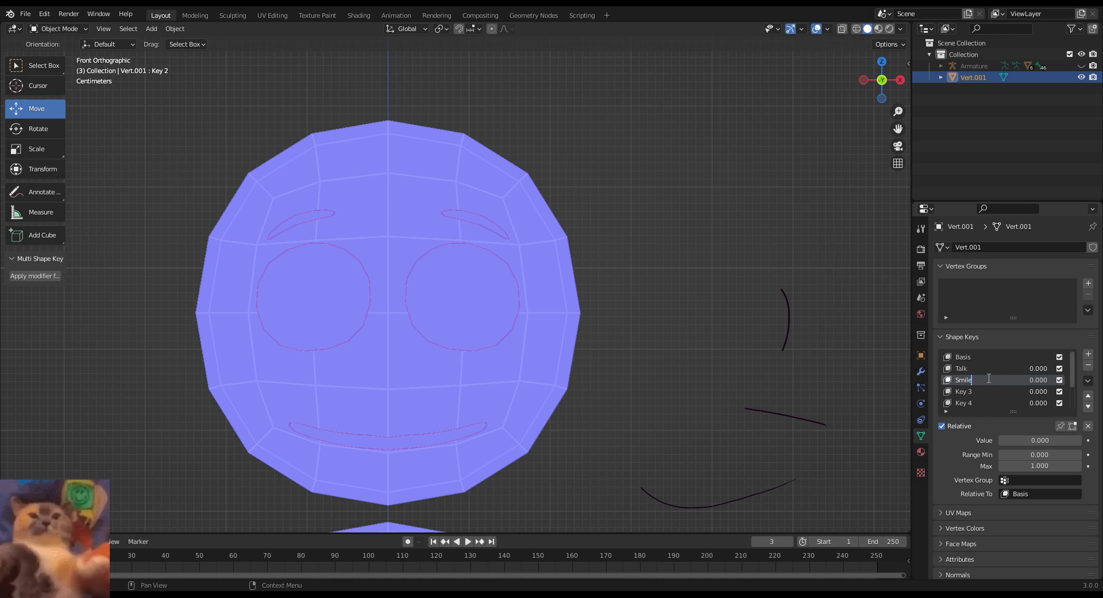
Step: Rename the shape keys Key 3 and Key 4 as Left and Right
{"action": "double_click", "coordinate": [971, 390]}
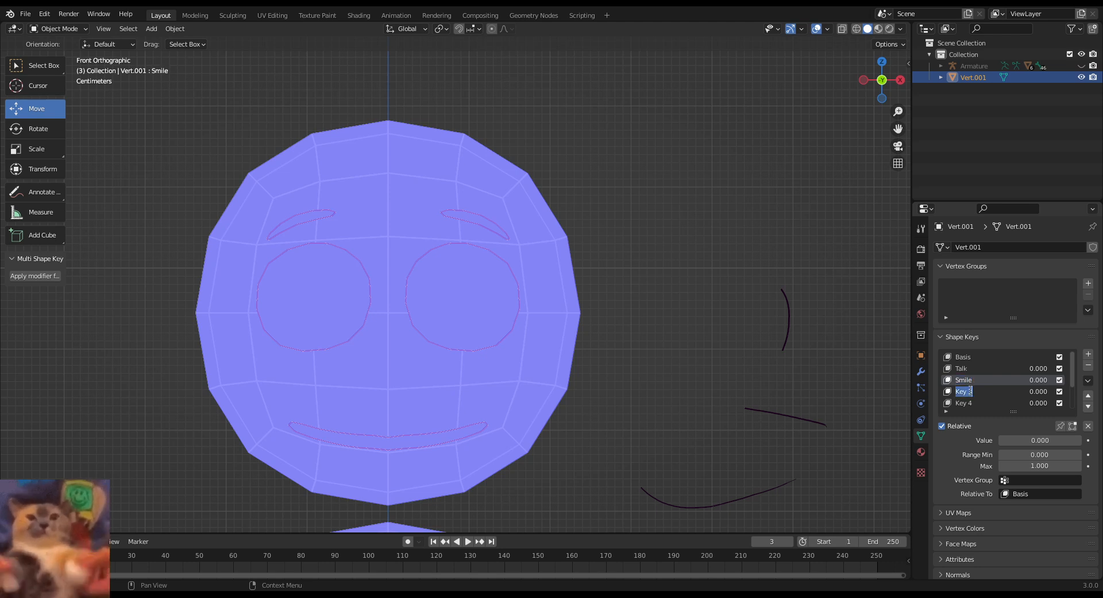
{"action": "type", "text": "LE"}
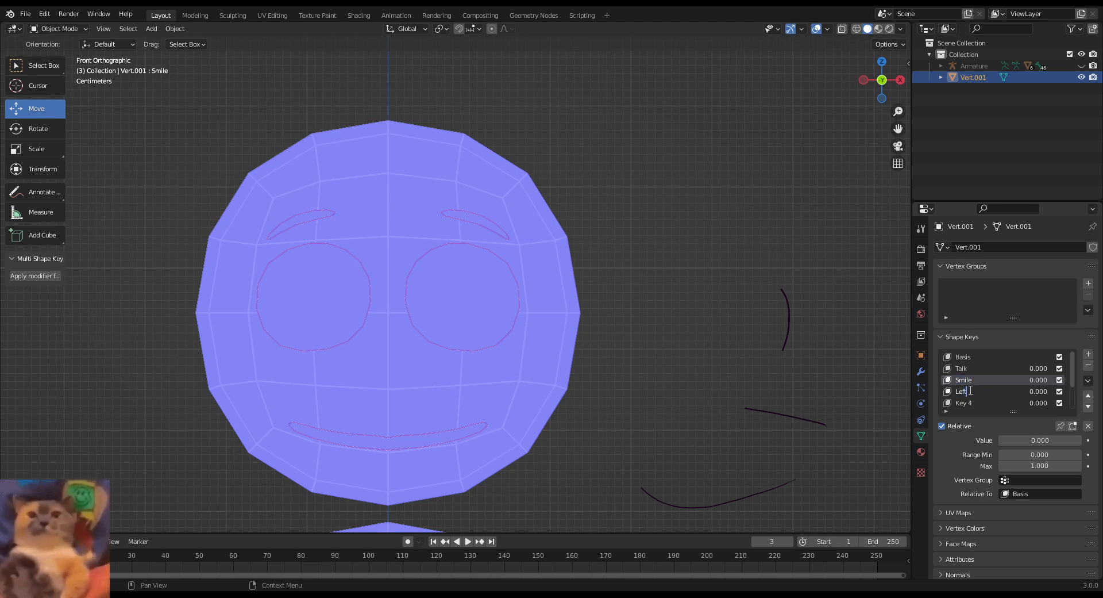
{"action": "double_click", "coordinate": [989, 402]}
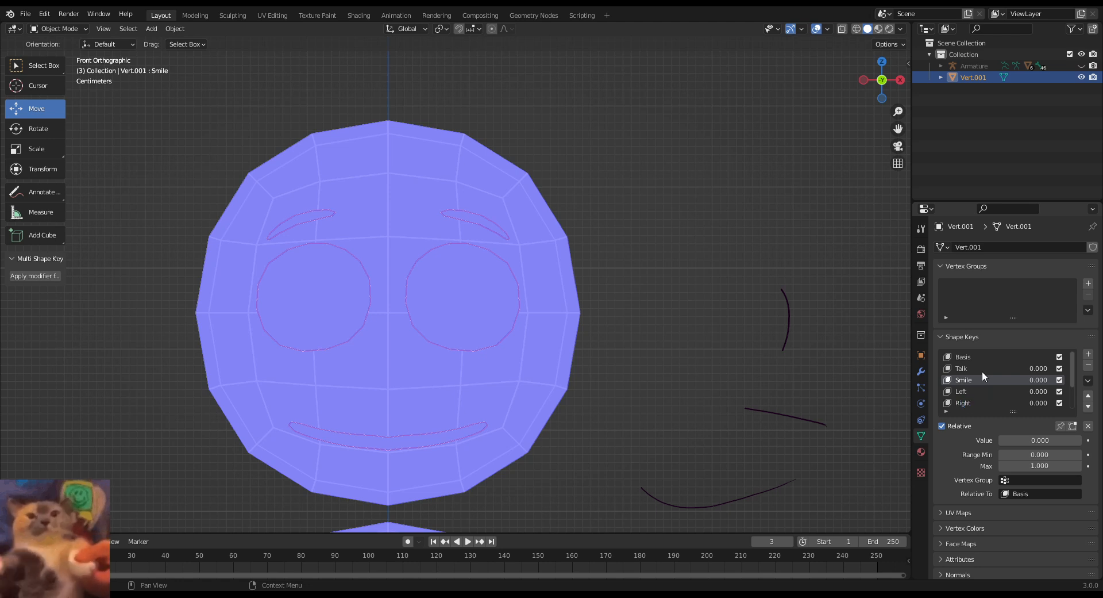
Step: Rename the shape key Key 5 as Sweat
{"action": "scroll", "coordinate": [976, 393], "scroll_direction": "down", "scroll_amount": 1}
{"action": "left_click", "coordinate": [970, 404]}
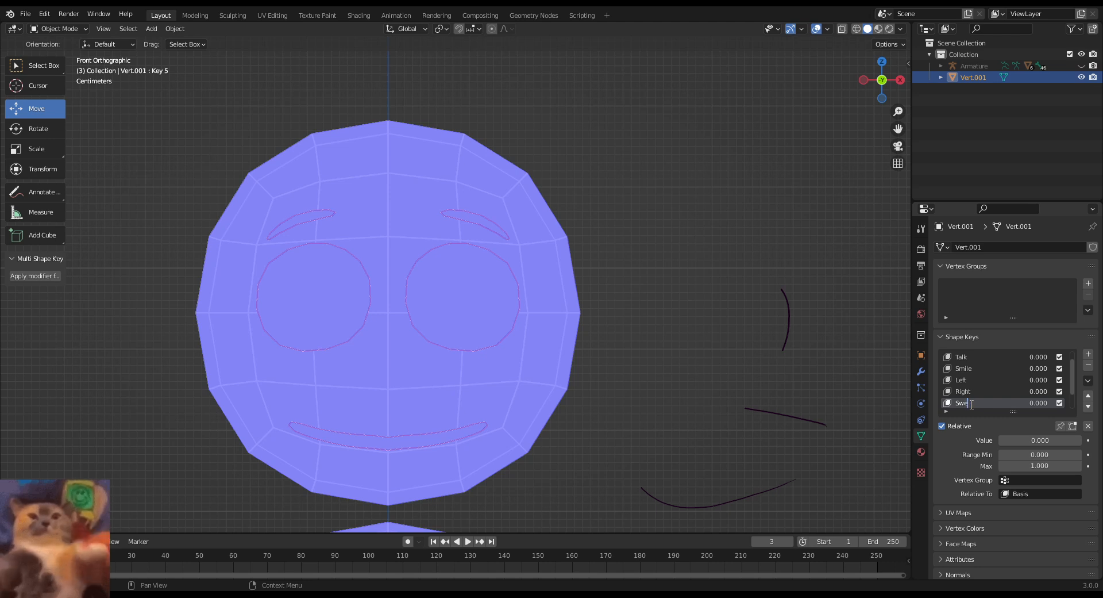
{"action": "left_click", "coordinate": [751, 248]}
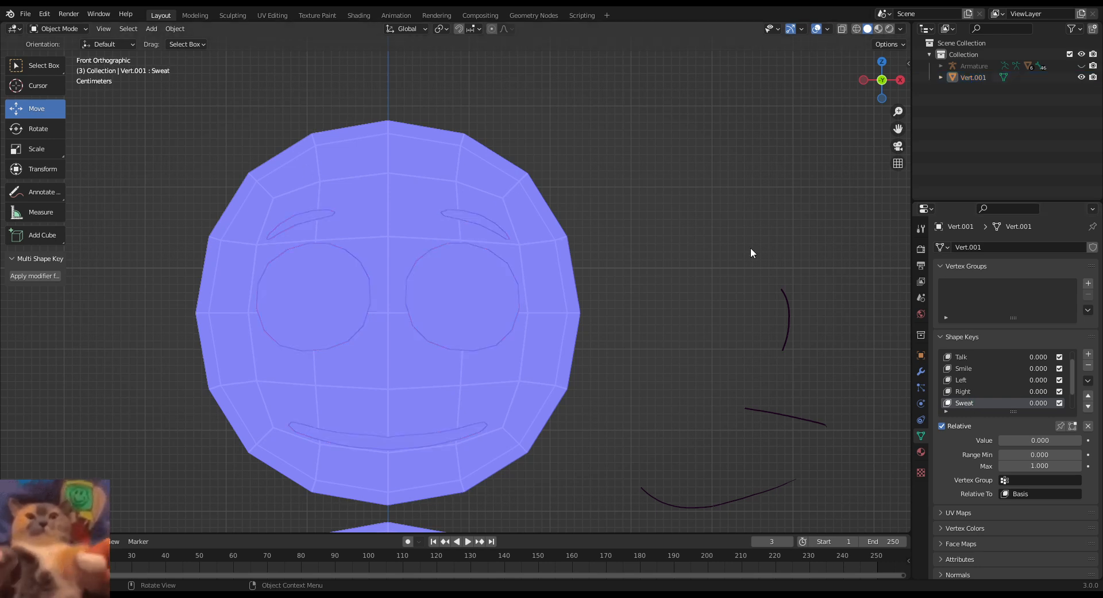
Step: Duplicate the face features in place and remove all shape keys from the copy
{"action": "left_click", "coordinate": [451, 266]}
{"action": "key", "text": "shift+d"}
{"action": "right_click", "coordinate": [453, 267]}
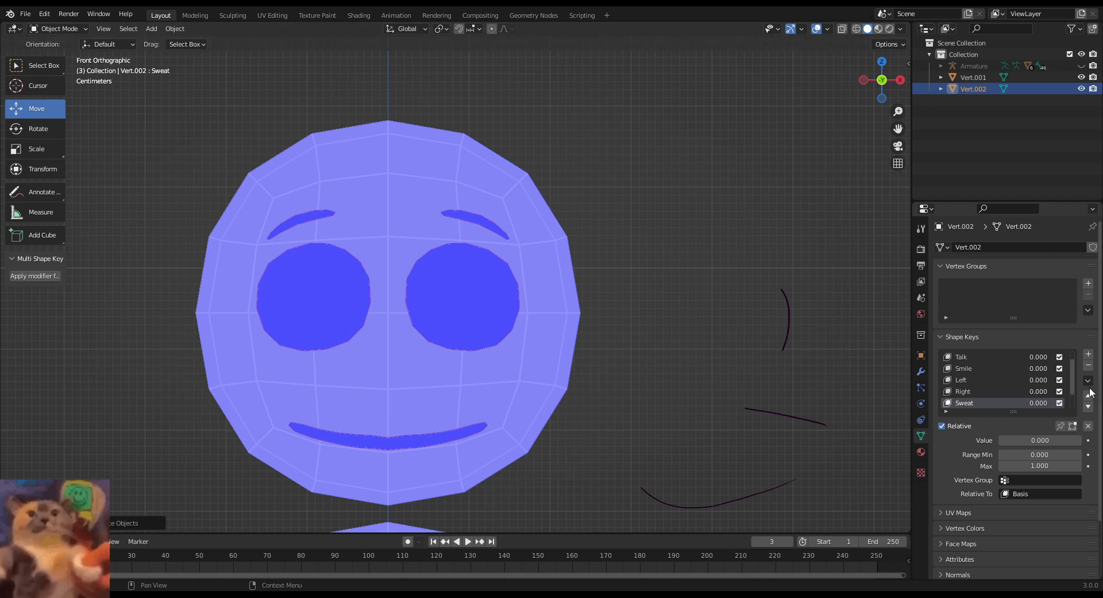
{"action": "left_click", "coordinate": [1090, 367]}
{"action": "left_click", "coordinate": [1090, 366]}
{"action": "left_click", "coordinate": [1089, 367]}
{"action": "left_click", "coordinate": [1089, 367]}
{"action": "left_click", "coordinate": [1090, 366]}
{"action": "left_click", "coordinate": [1090, 367]}
{"action": "left_click", "coordinate": [1089, 367]}
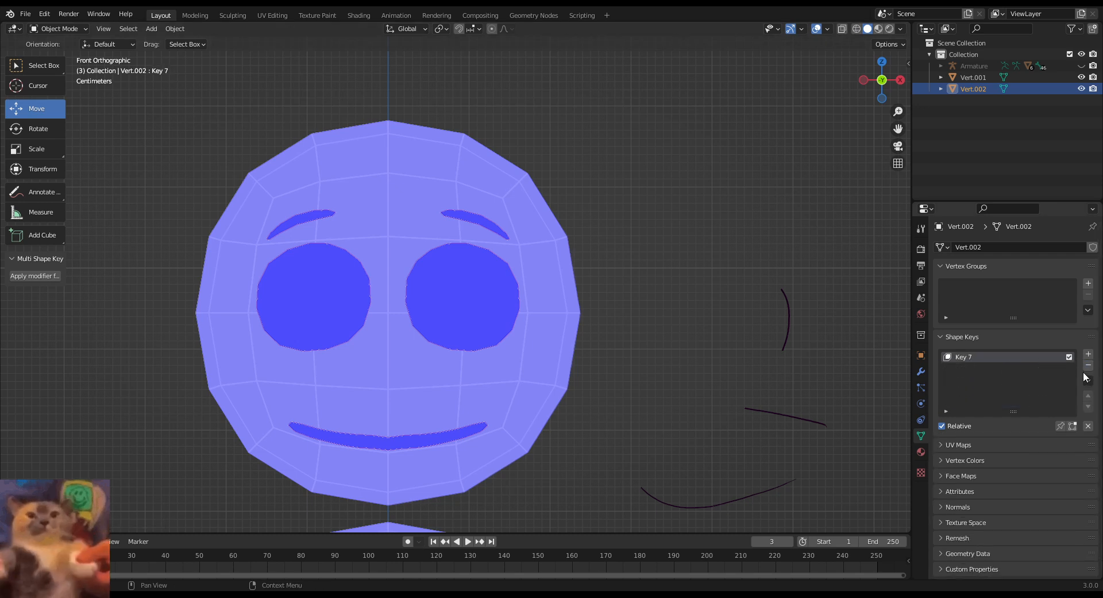
{"action": "left_click", "coordinate": [1089, 367]}
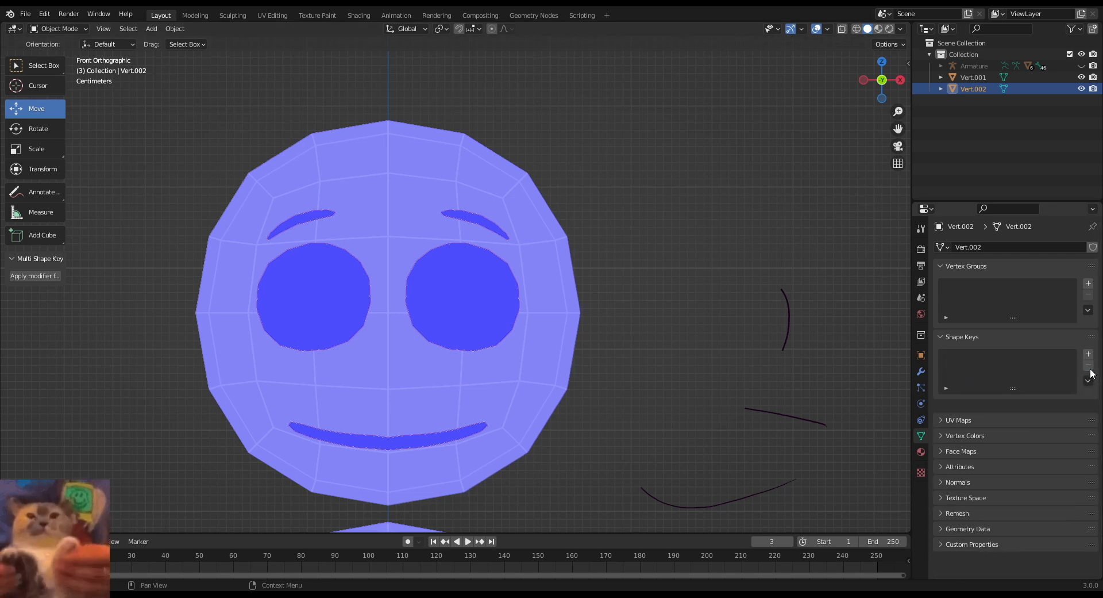
Step: Edit the copied mesh and delete all its geometry except the centre vertex of the character's left eye
{"action": "left_click", "coordinate": [57, 28]}
{"action": "left_click", "coordinate": [57, 54]}
{"action": "scroll", "coordinate": [612, 384], "scroll_direction": "up", "scroll_amount": 4}
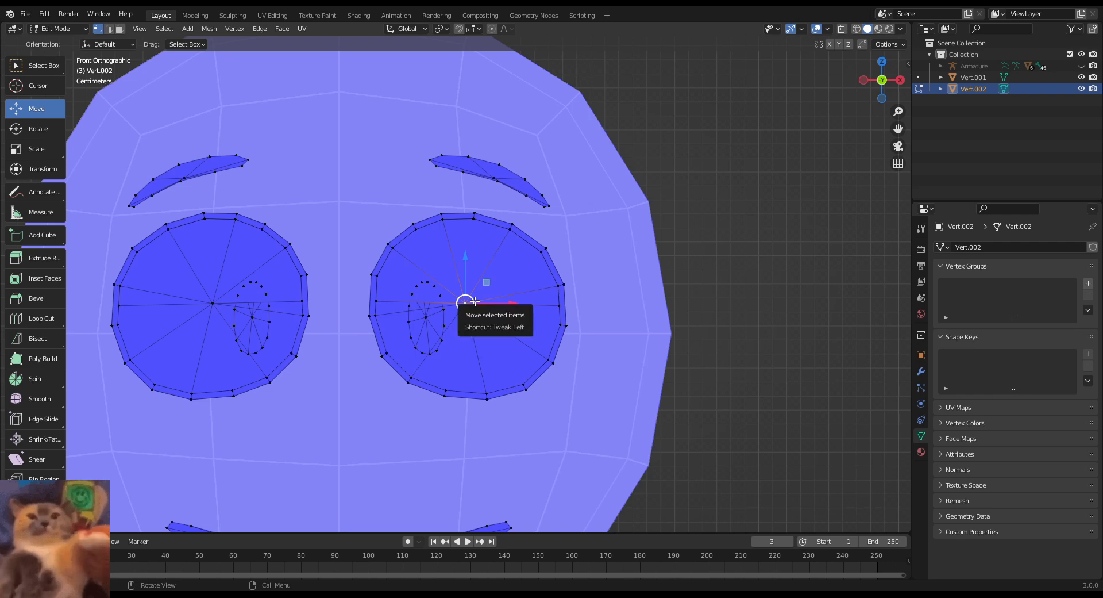
{"action": "key", "text": "i"}
{"action": "left_click", "coordinate": [473, 300]}
{"action": "left_click", "coordinate": [471, 303]}
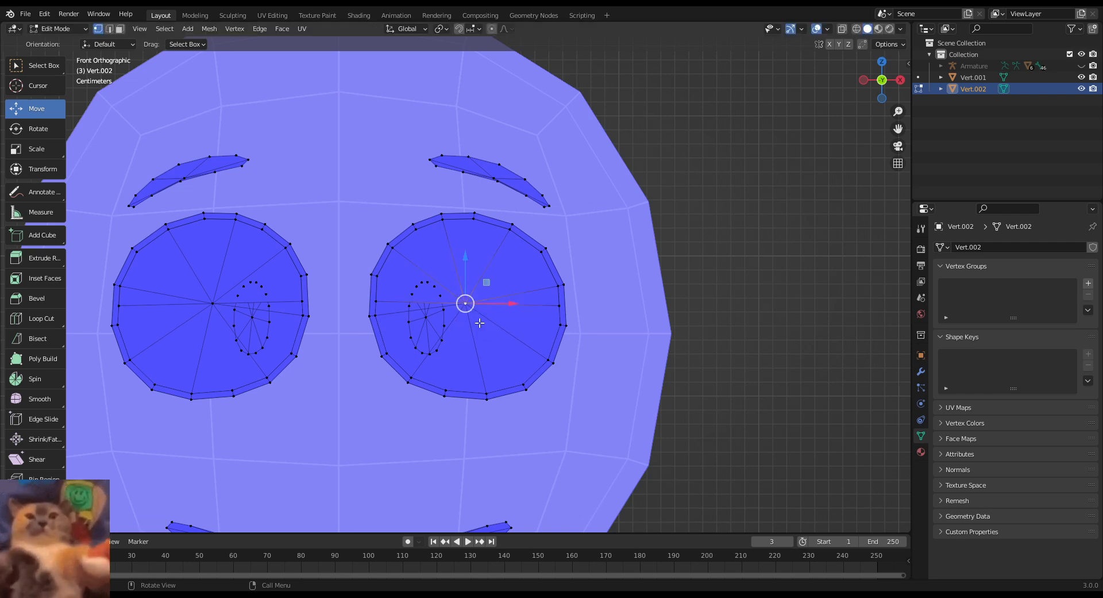
{"action": "scroll", "coordinate": [480, 323], "scroll_direction": "up", "scroll_amount": 1}
{"action": "key", "text": "i"}
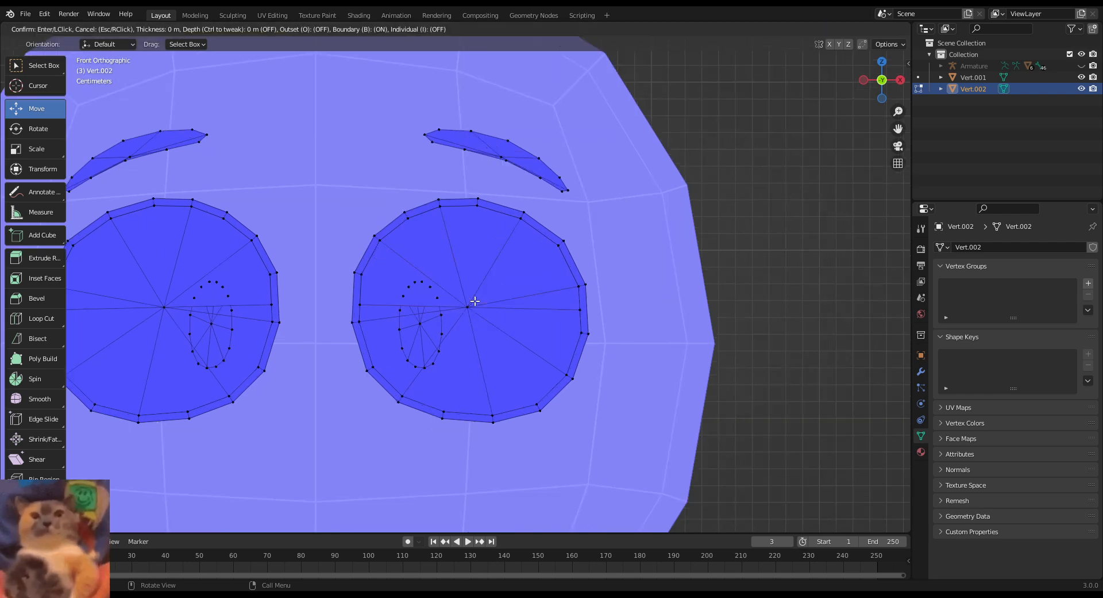
{"action": "key", "text": "Escape"}
{"action": "key", "text": "a"}
{"action": "right_click", "coordinate": [474, 304]}
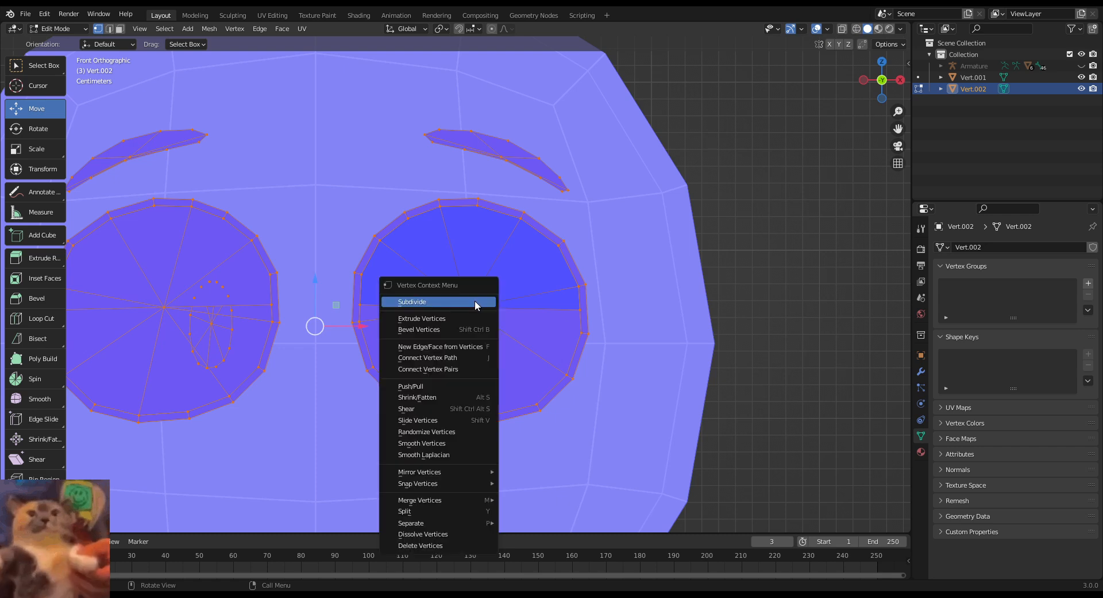
{"action": "right_click", "coordinate": [586, 206]}
{"action": "left_click", "coordinate": [553, 447]}
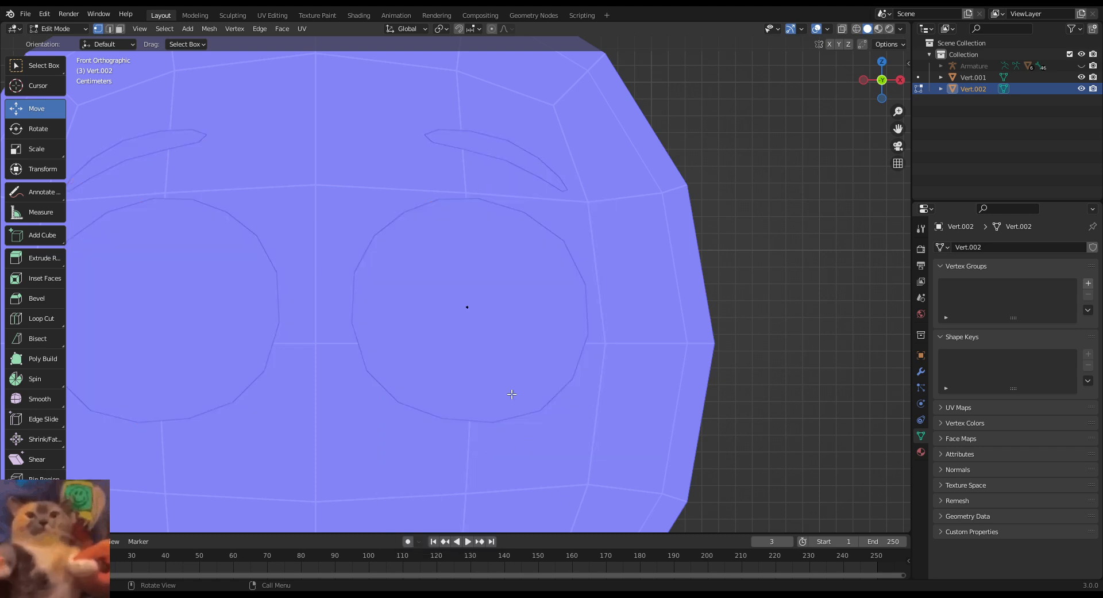
Step: Move the remaining vertex beside the left eye and extrude five vertices from it, tracing the inner U-shaped edge of a sweat mark
{"action": "key", "text": "a"}
{"action": "key", "text": "g"}
{"action": "left_click", "coordinate": [606, 280]}
{"action": "key", "text": "e"}
{"action": "left_click", "coordinate": [613, 315]}
{"action": "key", "text": "e"}
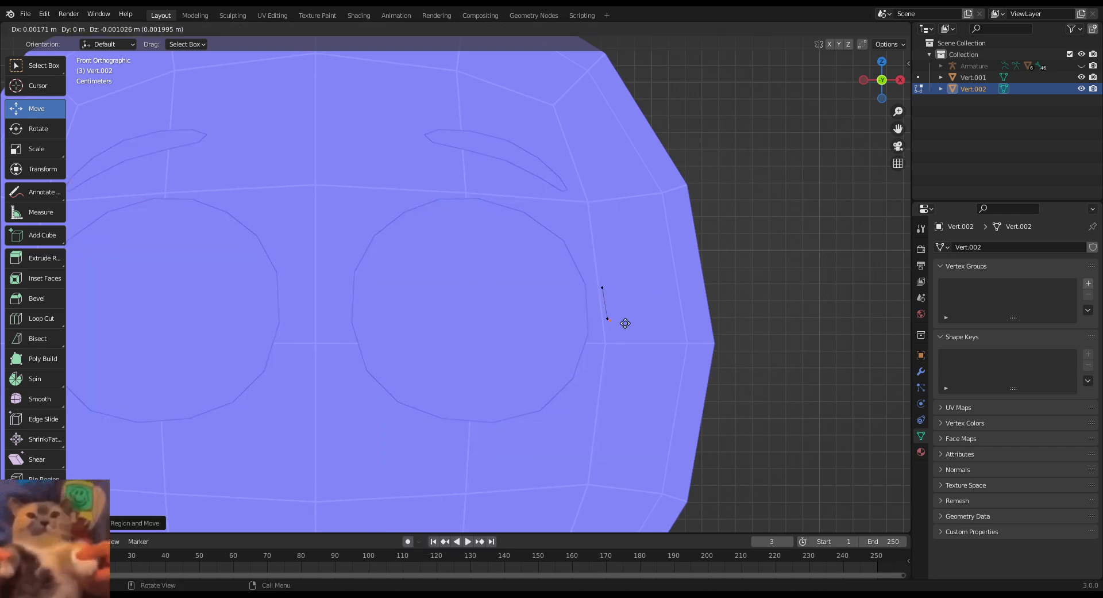
{"action": "left_click", "coordinate": [636, 329]}
{"action": "key", "text": "e"}
{"action": "left_click", "coordinate": [654, 325]}
{"action": "key", "text": "e"}
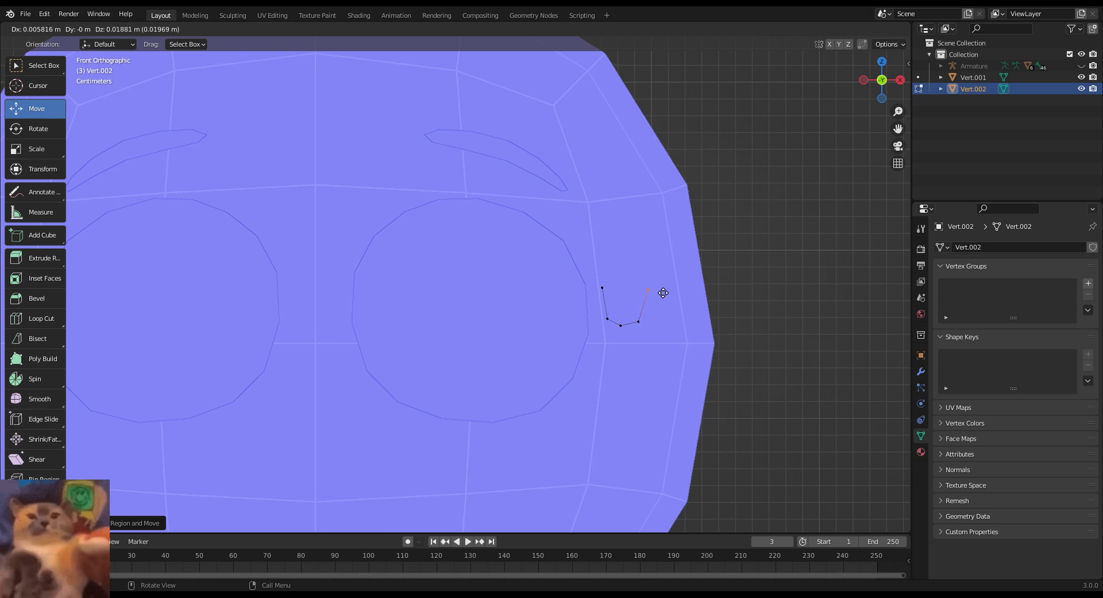
{"action": "left_click", "coordinate": [664, 293]}
{"action": "key", "text": "e"}
{"action": "left_click", "coordinate": [673, 283]}
Step: Extrude five more vertices around the outer edge of the sweat mark and merge the last one with the starting vertex
{"action": "key", "text": "e"}
{"action": "left_click", "coordinate": [655, 340]}
{"action": "key", "text": "e"}
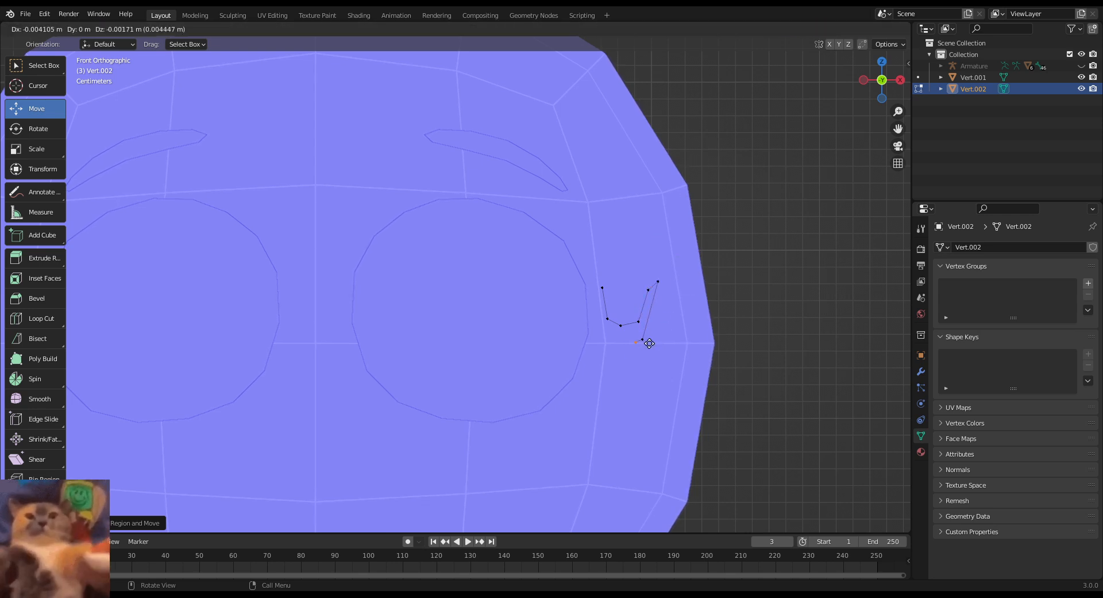
{"action": "left_click", "coordinate": [634, 337]}
{"action": "key", "text": "e"}
{"action": "left_click", "coordinate": [609, 330]}
{"action": "key", "text": "e"}
{"action": "left_click", "coordinate": [612, 296]}
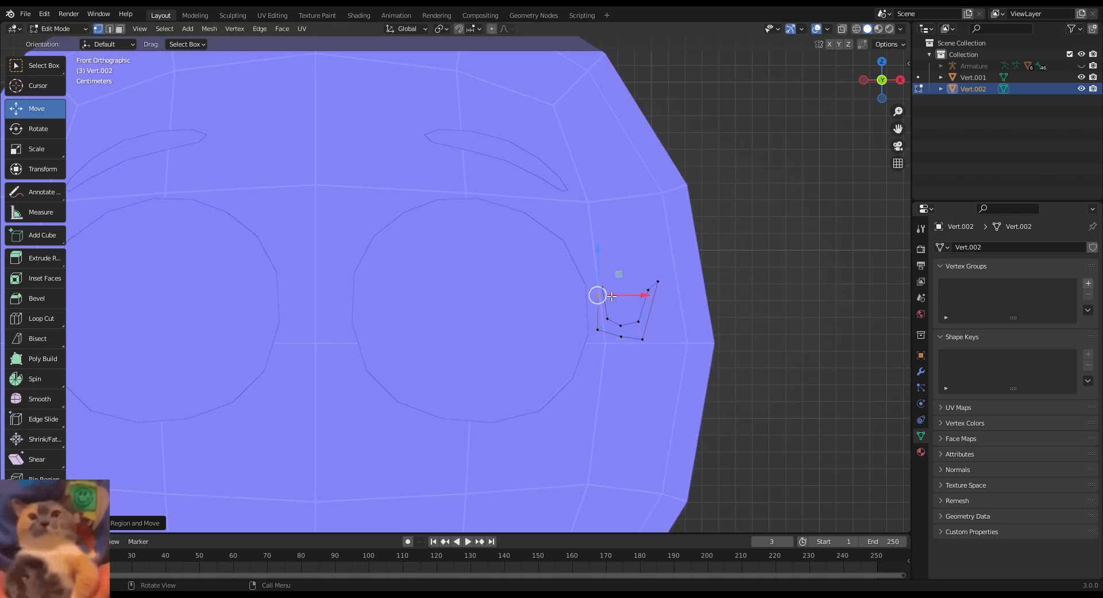
{"action": "key", "text": "e"}
{"action": "left_click", "coordinate": [619, 285]}
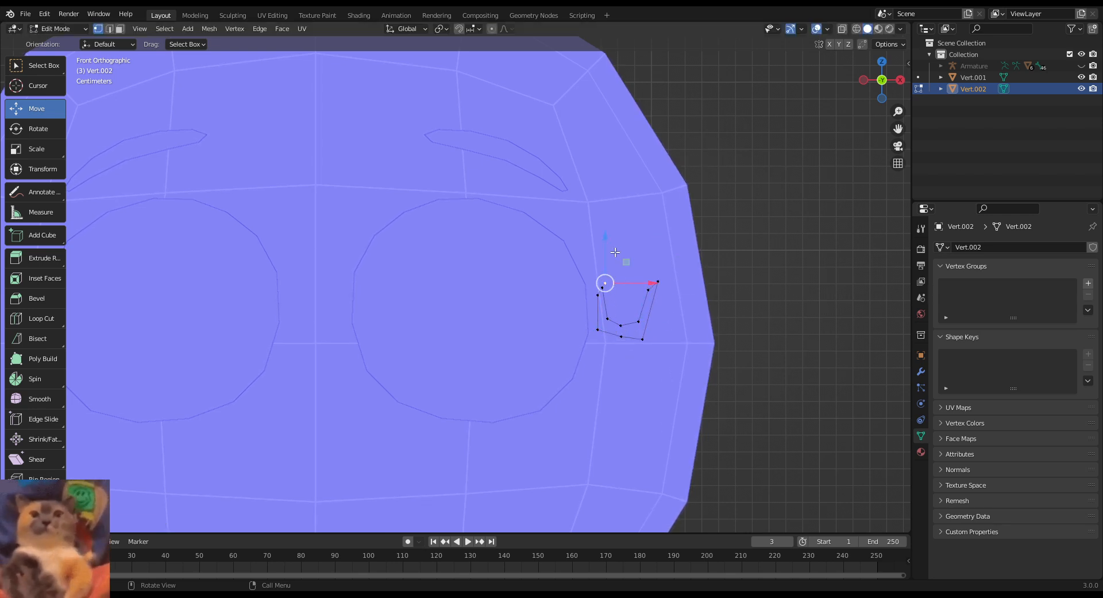
{"action": "left_click", "coordinate": [601, 280], "text": "shift"}
{"action": "key", "text": "m"}
{"action": "left_click", "coordinate": [601, 279]}
Step: Fill the closed sweat mark outline with a face and flip its normals
{"action": "key", "text": "a"}
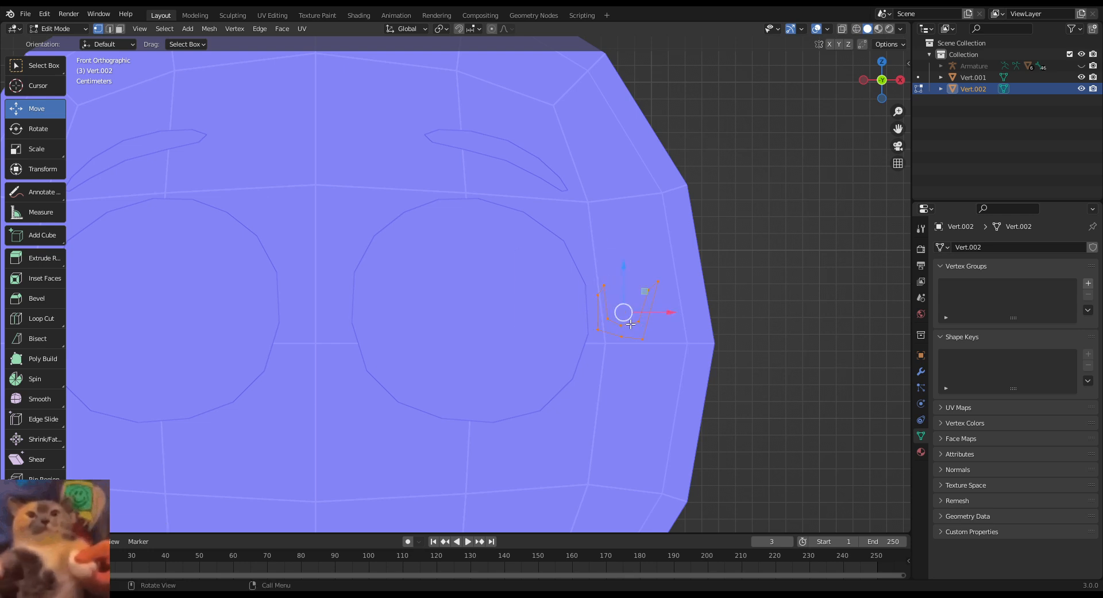
{"action": "key", "text": "f"}
{"action": "left_click", "coordinate": [209, 29]}
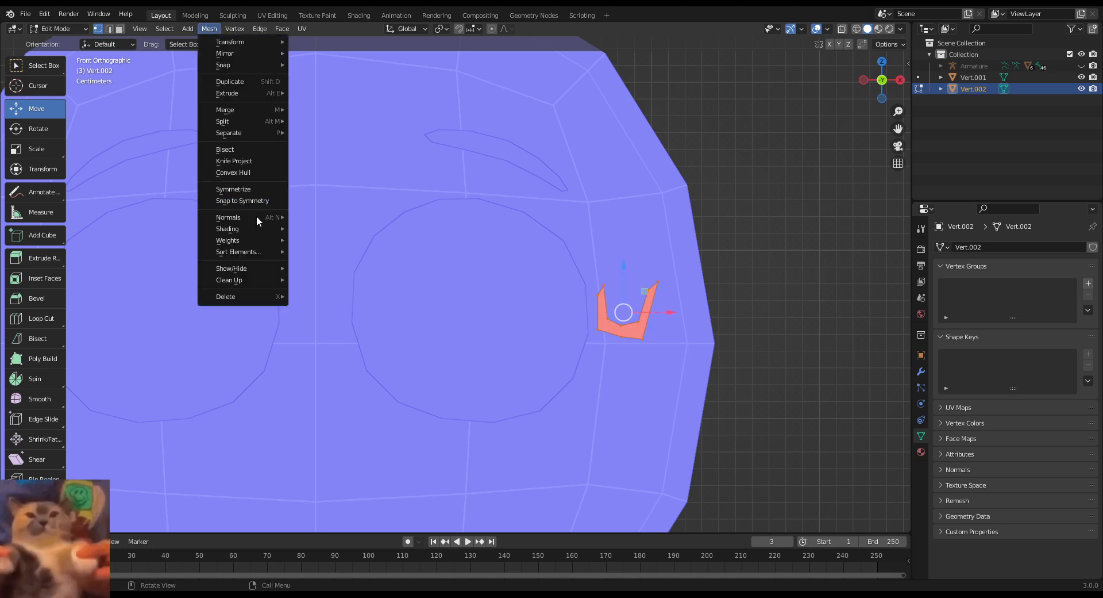
{"action": "mouse_move", "coordinate": [262, 223]}
{"action": "left_click", "coordinate": [322, 220]}
{"action": "left_click", "coordinate": [682, 376]}
Step: Lower the three bottom vertices of the sweat mark's outer edge to give it a deeper, pointed base
{"action": "left_click", "coordinate": [643, 341]}
{"action": "key", "text": "g"}
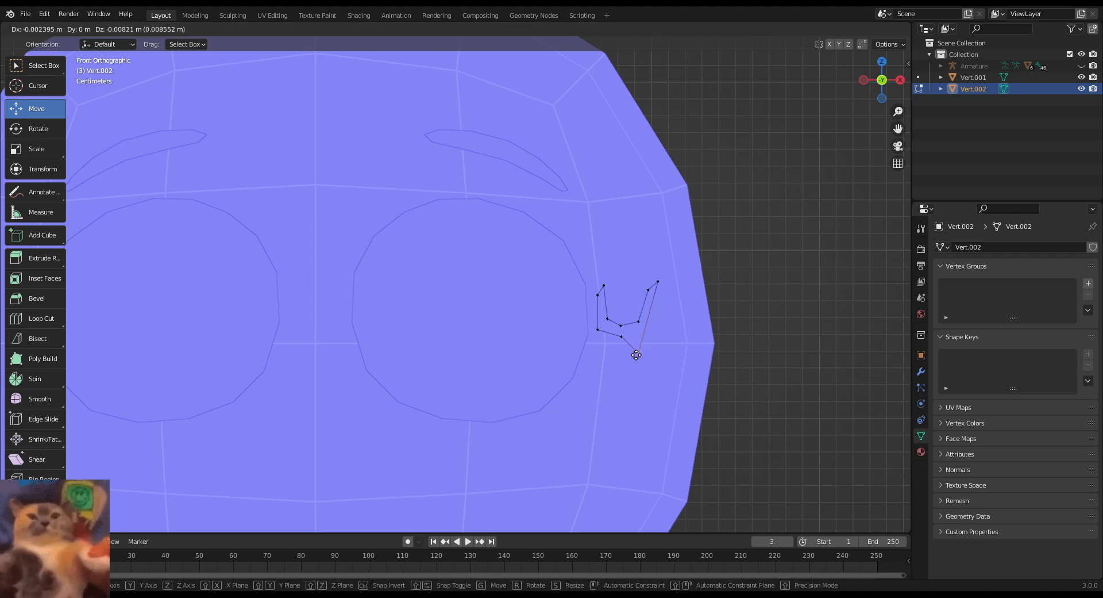
{"action": "left_click", "coordinate": [636, 355]}
{"action": "left_click", "coordinate": [621, 338]}
{"action": "key", "text": "g"}
{"action": "left_click", "coordinate": [623, 361]}
{"action": "left_click", "coordinate": [598, 330]}
{"action": "key", "text": "g"}
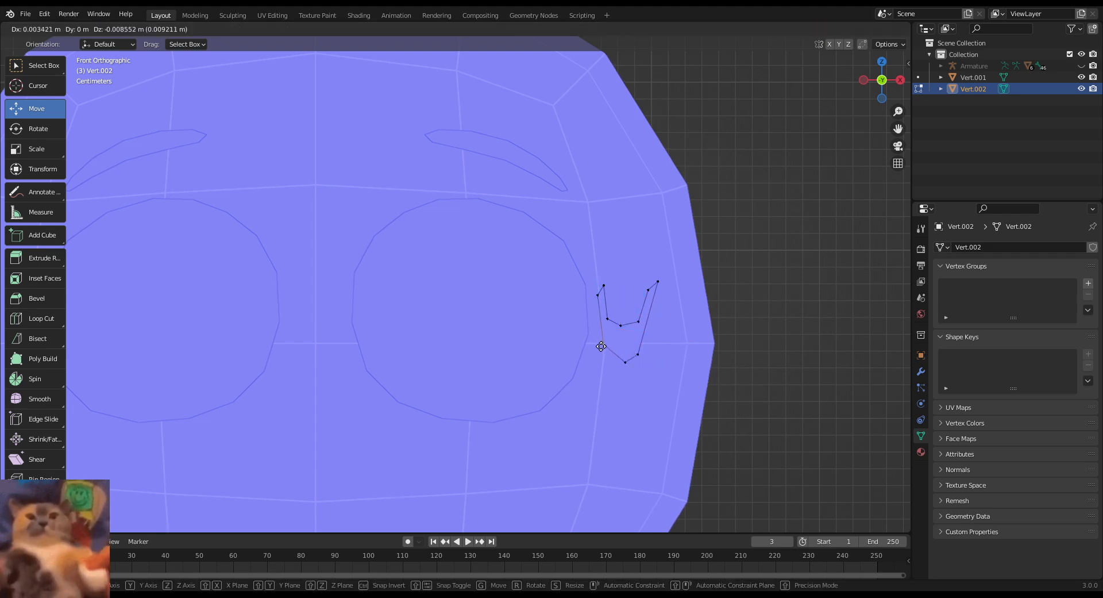
{"action": "left_click", "coordinate": [604, 346]}
Step: Lower the sweat mark's outer side vertices and pull its inner edge down into a V shape
{"action": "left_click", "coordinate": [659, 281]}
{"action": "key", "text": "g"}
{"action": "left_click", "coordinate": [655, 309]}
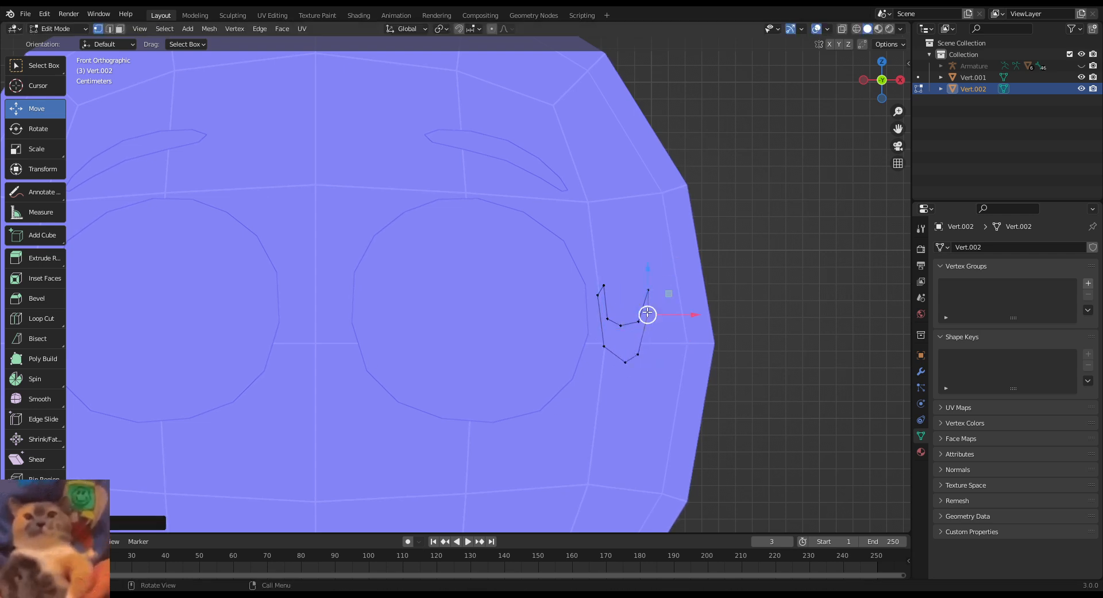
{"action": "left_click", "coordinate": [620, 325]}
{"action": "key", "text": "g"}
{"action": "left_click", "coordinate": [622, 335]}
{"action": "left_click", "coordinate": [606, 317]}
{"action": "key", "text": "g"}
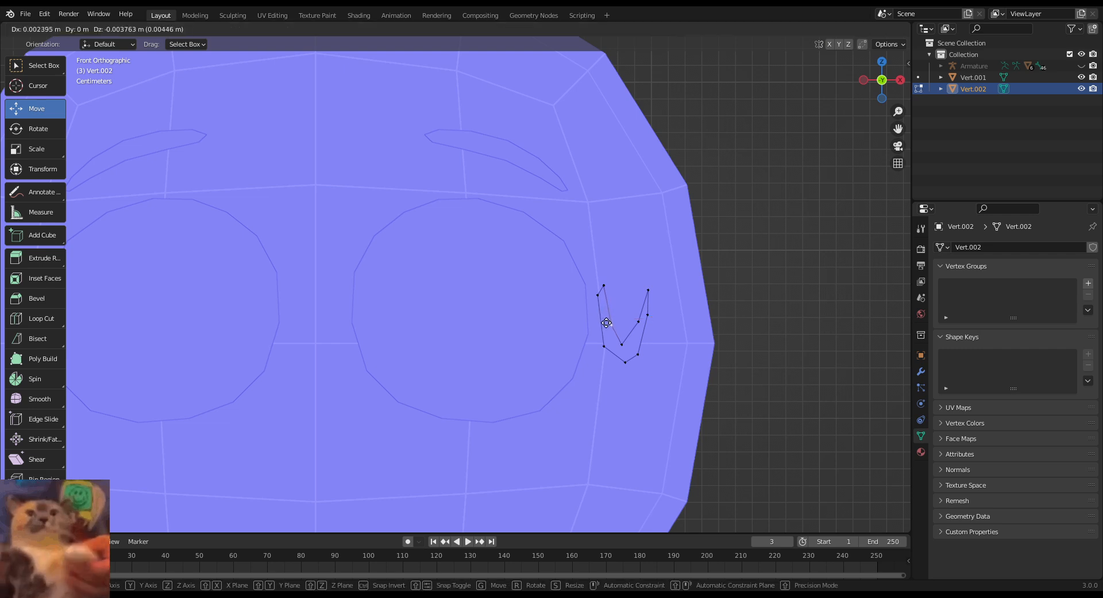
{"action": "left_click", "coordinate": [612, 327]}
{"action": "left_click", "coordinate": [598, 295]}
{"action": "key", "text": "g"}
{"action": "left_click", "coordinate": [599, 308]}
{"action": "key", "text": "alt+a"}
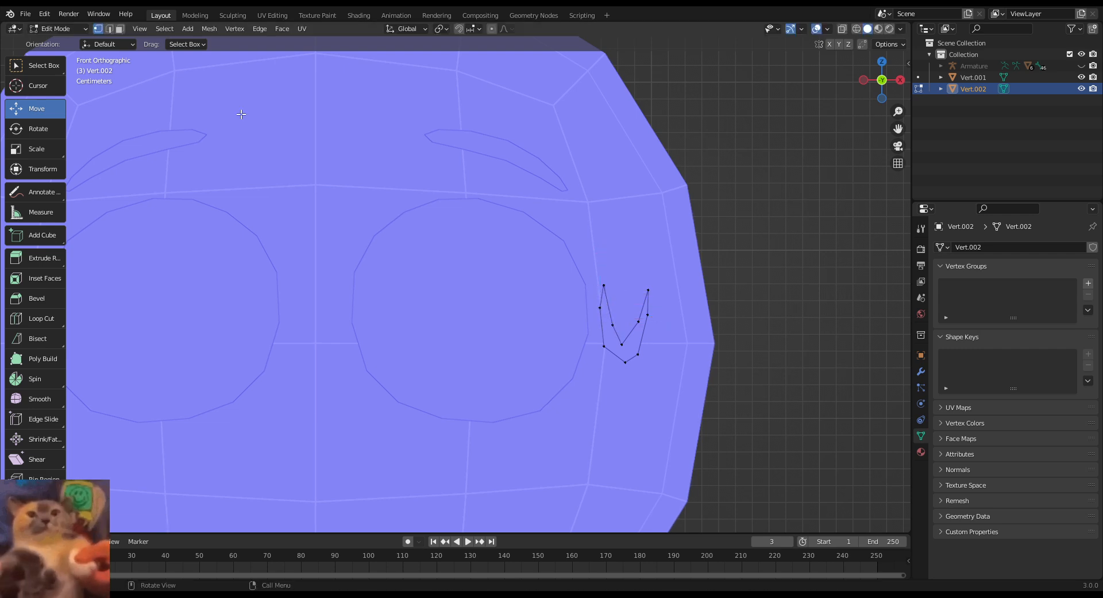
Step: Move the whole sweat mark down within its mesh so it sits on the cheek, and return to Object Mode
{"action": "left_click", "coordinate": [57, 29]}
{"action": "scroll", "coordinate": [818, 287], "scroll_direction": "down", "scroll_amount": 2}
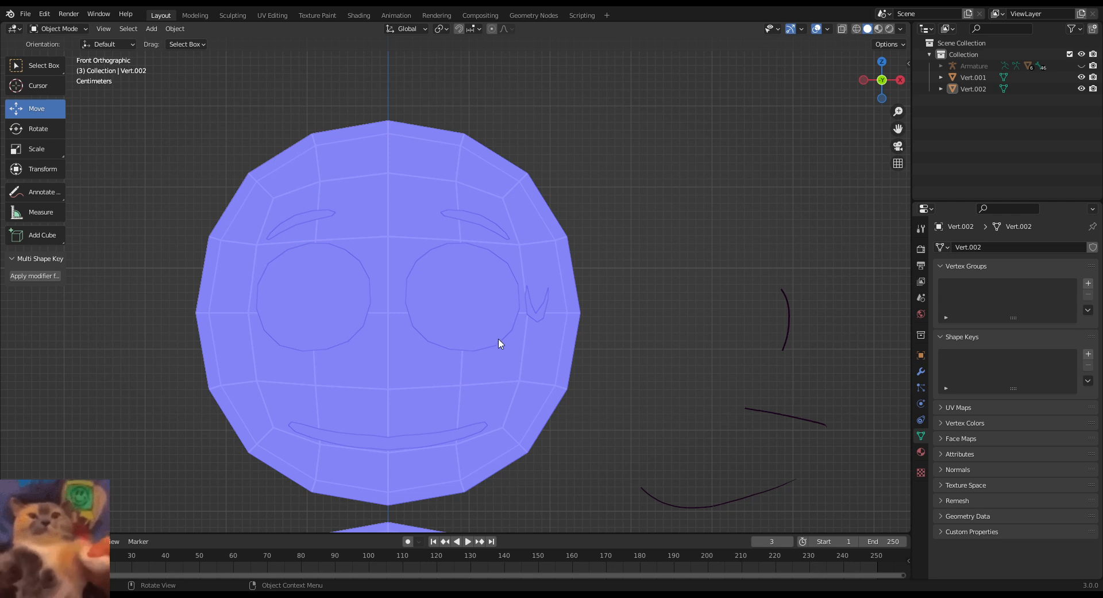
{"action": "left_click", "coordinate": [537, 308]}
{"action": "left_click", "coordinate": [402, 258], "text": "shift"}
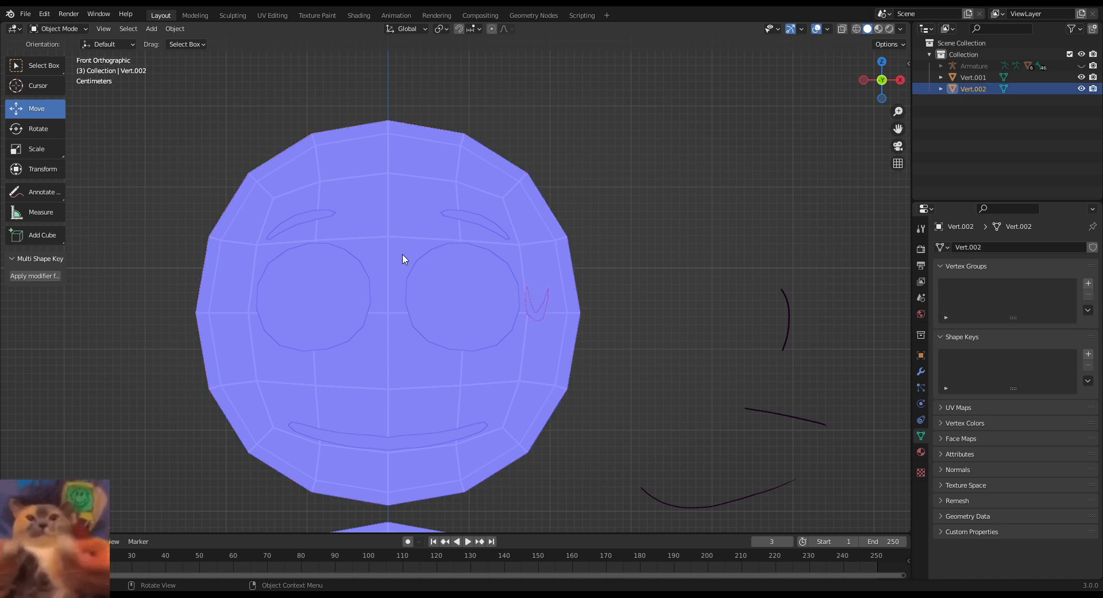
{"action": "left_click", "coordinate": [59, 31]}
{"action": "left_click", "coordinate": [62, 54]}
{"action": "left_click_drag", "start_coordinate": [535, 314], "coordinate": [532, 361]}
{"action": "left_click", "coordinate": [638, 303]}
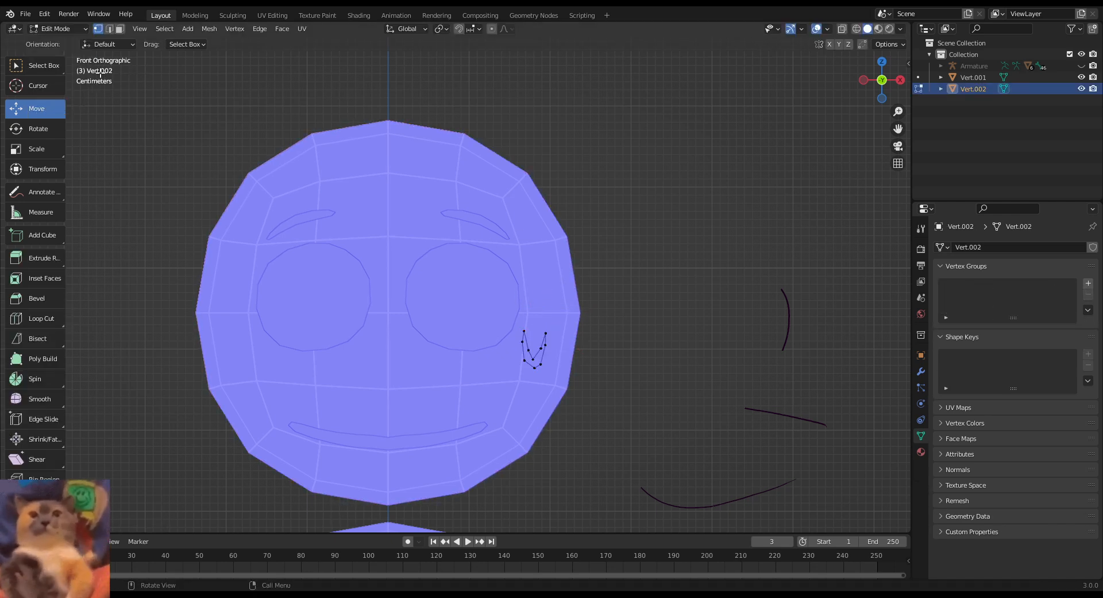
{"action": "left_click", "coordinate": [63, 28]}
{"action": "left_click", "coordinate": [57, 43]}
Step: Select the original face features and rename the shape key Key 6 as Sad
{"action": "left_click", "coordinate": [463, 291]}
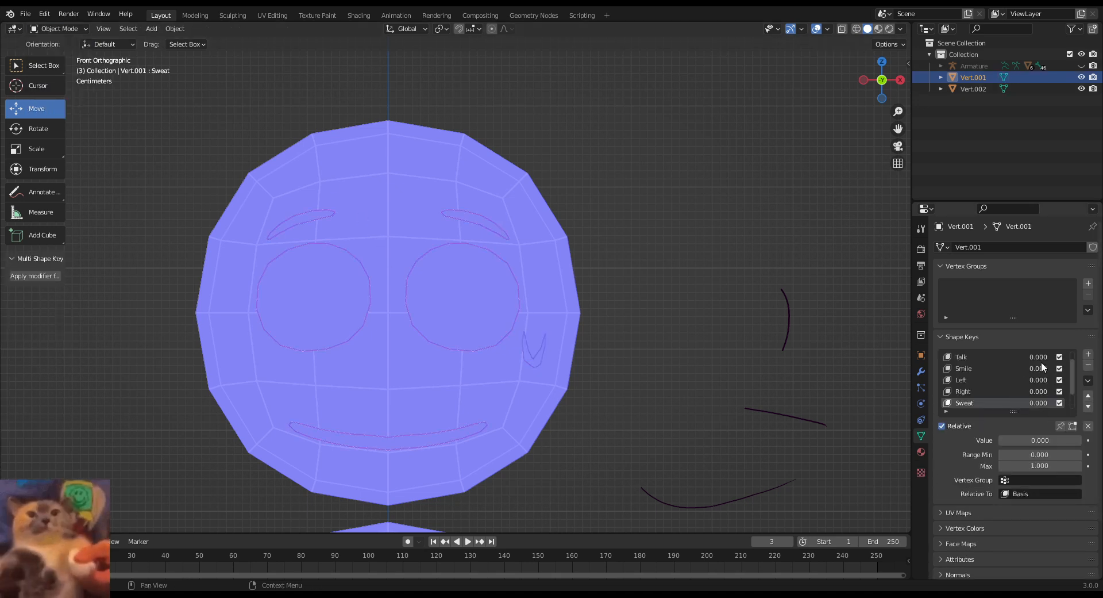
{"action": "scroll", "coordinate": [1012, 376], "scroll_direction": "down", "scroll_amount": 2}
{"action": "left_click", "coordinate": [978, 391]}
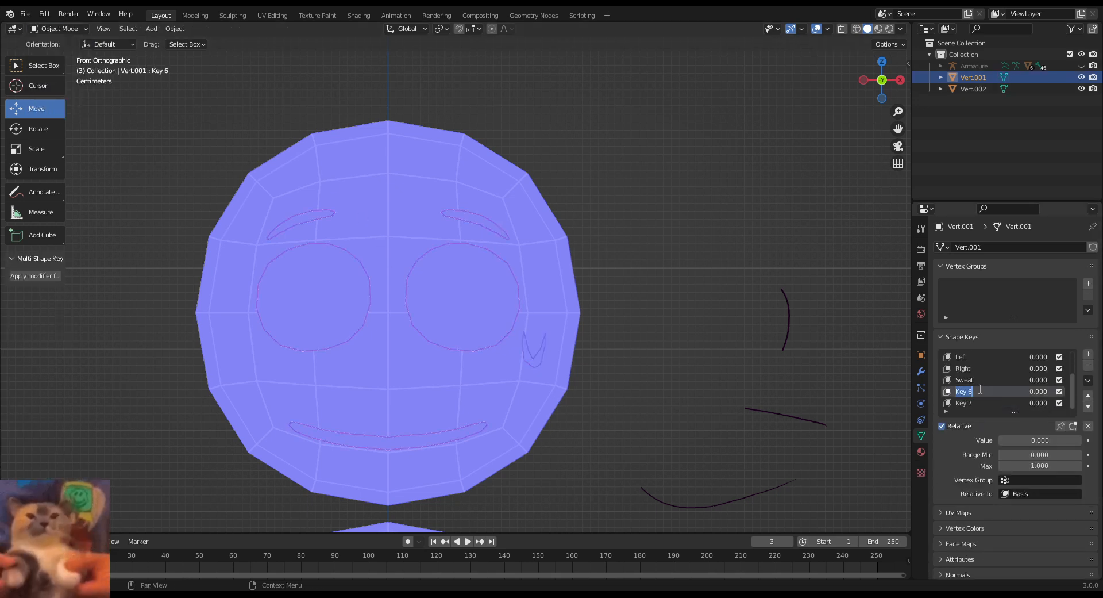
{"action": "type", "text": "Sad"}
{"action": "key", "text": "Return"}
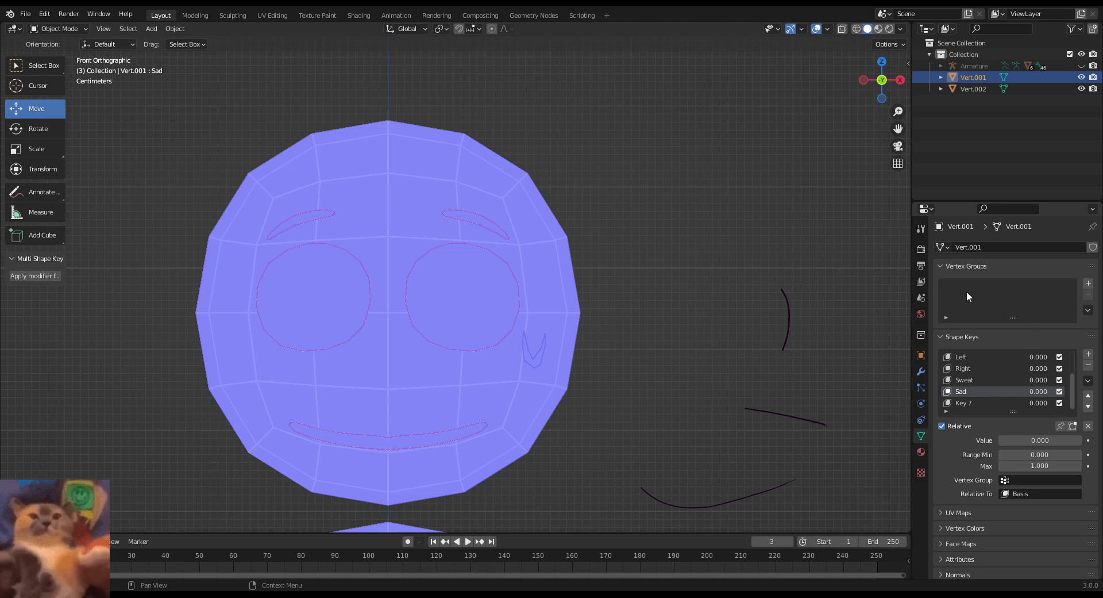
Step: Edit the Talk shape key and, with X mirroring on, lower the mouth's bottom-edge vertices to open the mouth
{"action": "scroll", "coordinate": [1009, 382], "scroll_direction": "up", "scroll_amount": 3}
{"action": "left_click", "coordinate": [991, 370]}
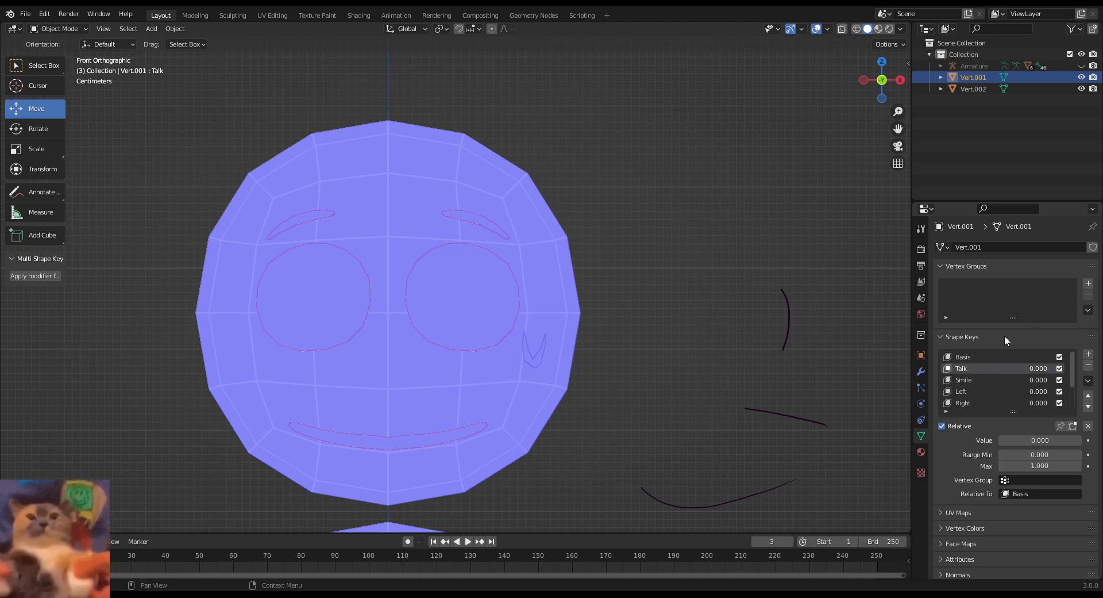
{"action": "left_click", "coordinate": [55, 32]}
{"action": "left_click", "coordinate": [58, 54]}
{"action": "scroll", "coordinate": [540, 430], "scroll_direction": "up", "scroll_amount": 3}
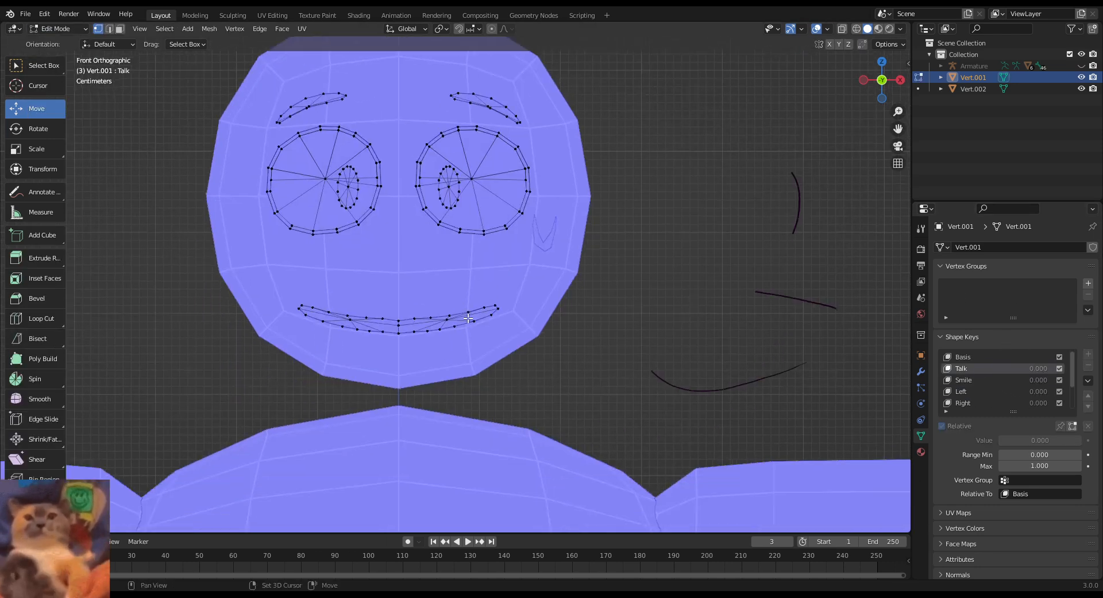
{"action": "left_click", "coordinate": [356, 368]}
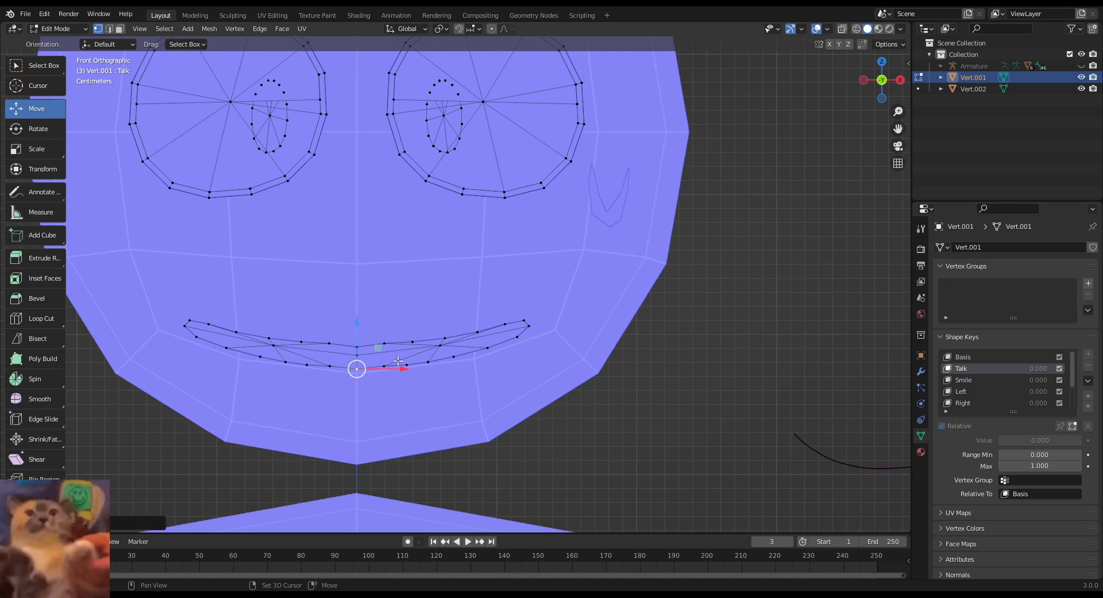
{"action": "left_click_drag", "start_coordinate": [425, 366], "coordinate": [449, 364]}
{"action": "left_click", "coordinate": [454, 360], "text": "shift"}
{"action": "left_click", "coordinate": [488, 347], "text": "shift"}
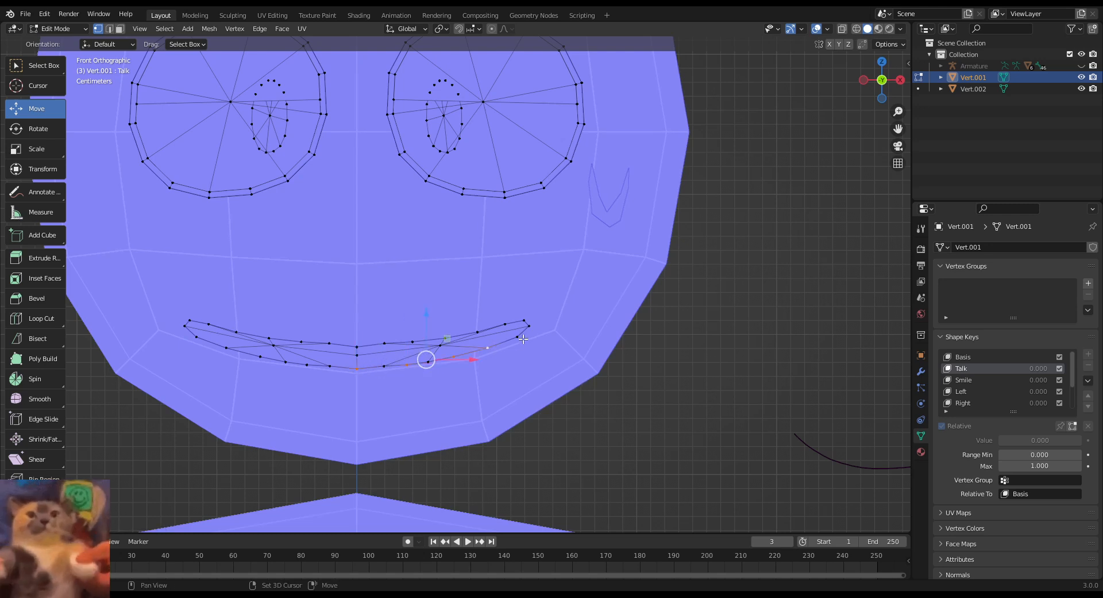
{"action": "left_click", "coordinate": [517, 338], "text": "shift"}
{"action": "left_click", "coordinate": [381, 370], "text": "shift"}
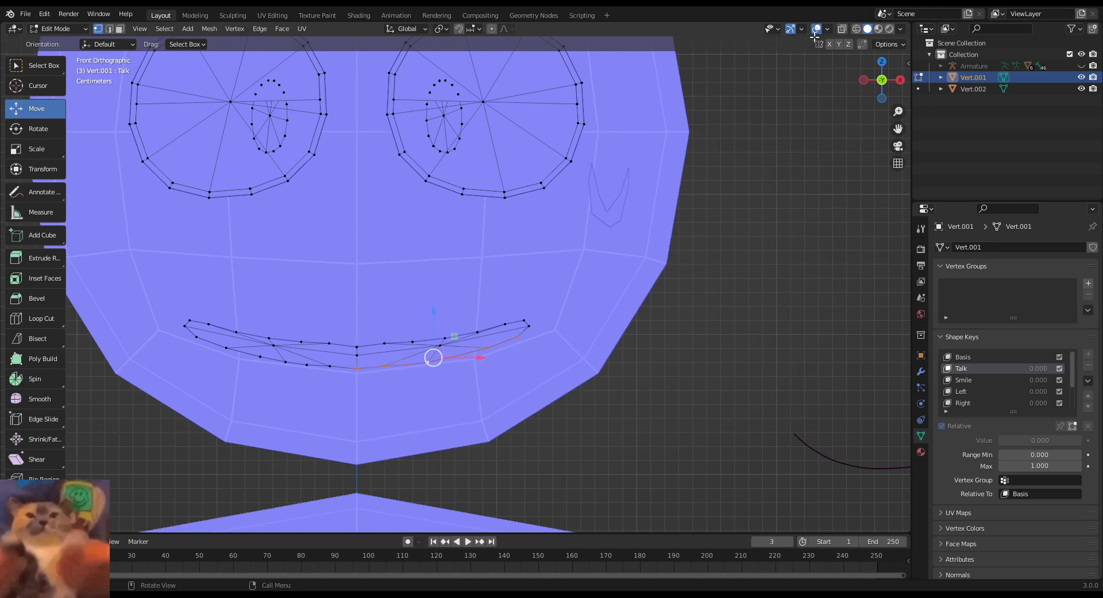
{"action": "left_click_drag", "start_coordinate": [433, 313], "coordinate": [434, 377]}
Step: Move the two outer vertices of the Talk mouth's lower edge up and outward to round its corners
{"action": "left_click", "coordinate": [518, 401]}
{"action": "left_click_drag", "start_coordinate": [517, 402], "coordinate": [533, 356]}
{"action": "left_click", "coordinate": [488, 410]}
{"action": "left_click_drag", "start_coordinate": [488, 410], "coordinate": [510, 394]}
{"action": "scroll", "coordinate": [494, 379], "scroll_direction": "down", "scroll_amount": 6}
{"action": "scroll", "coordinate": [491, 368], "scroll_direction": "up", "scroll_amount": 5}
{"action": "scroll", "coordinate": [491, 366], "scroll_direction": "down", "scroll_amount": 3}
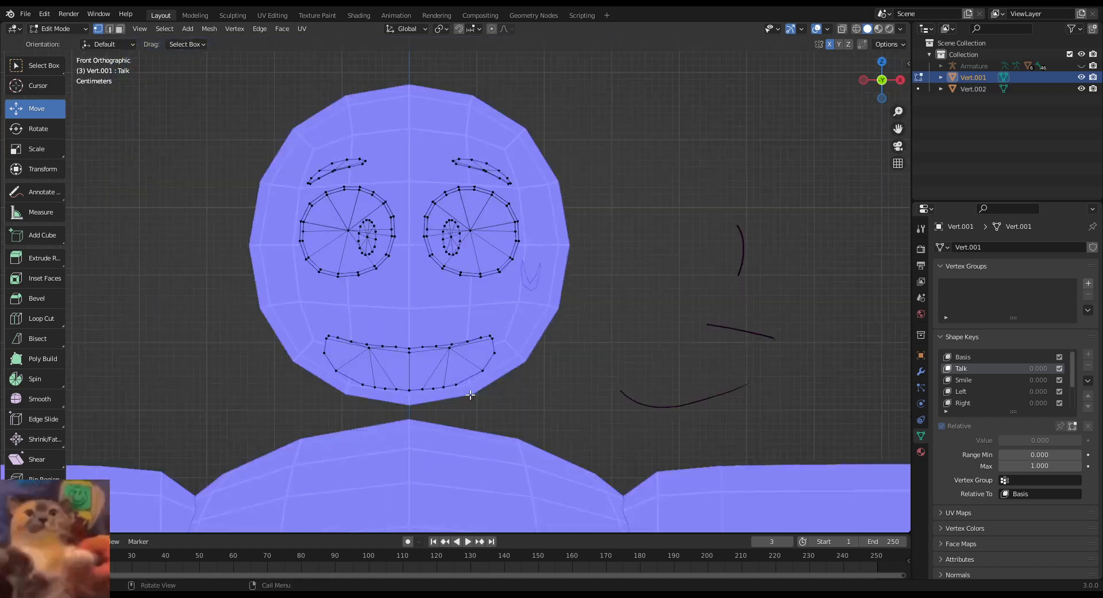
Step: In the Smile shape key, enable proportional editing and rotate the mouth's corner vertices about -8 degrees with a falloff size of 0.06
{"action": "left_click", "coordinate": [964, 380]}
{"action": "scroll", "coordinate": [566, 359], "scroll_direction": "up", "scroll_amount": 2}
{"action": "scroll", "coordinate": [567, 359], "scroll_direction": "up", "scroll_amount": 2}
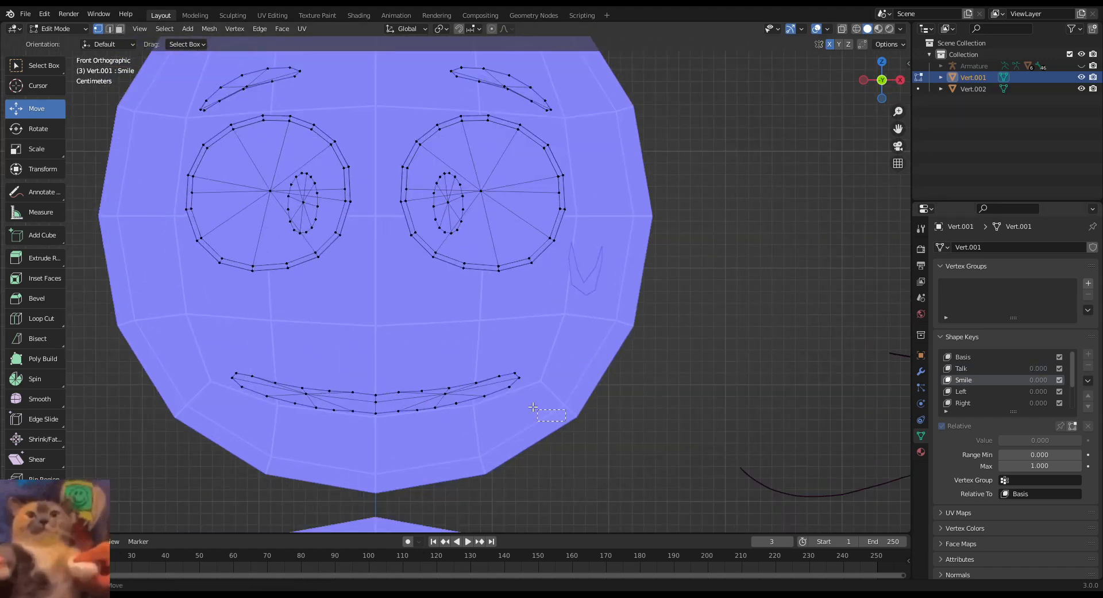
{"action": "left_click", "coordinate": [473, 364]}
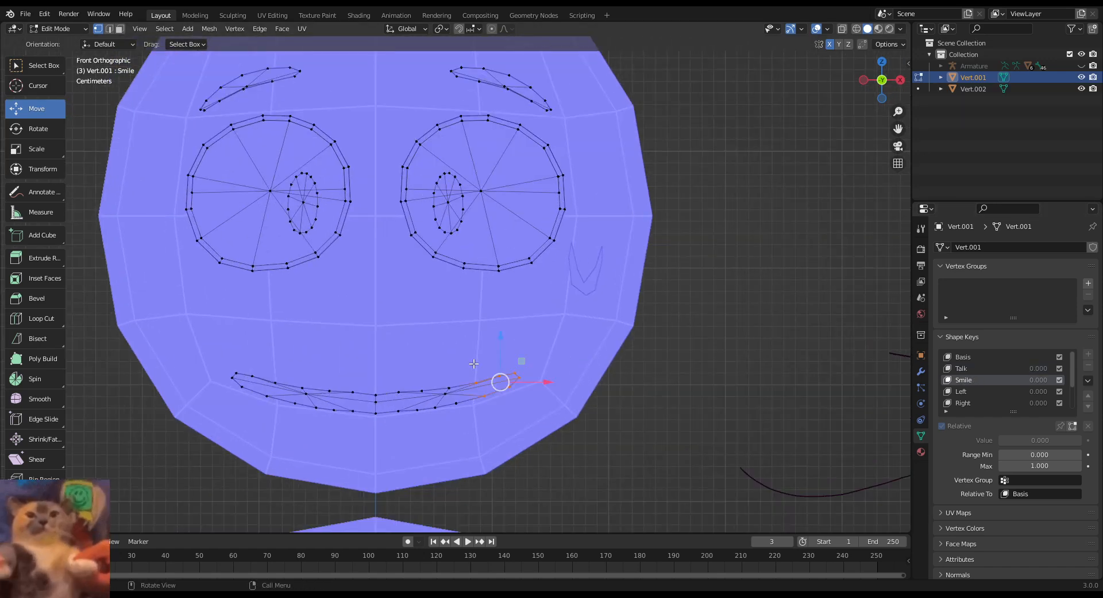
{"action": "left_click", "coordinate": [492, 29]}
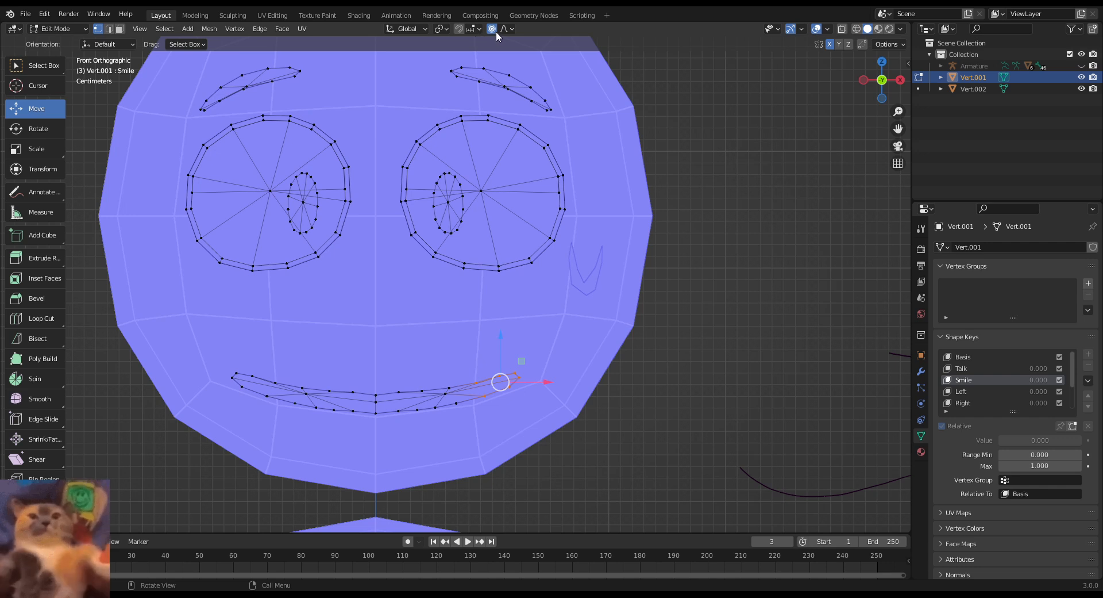
{"action": "left_click", "coordinate": [38, 129]}
{"action": "key", "text": "r"}
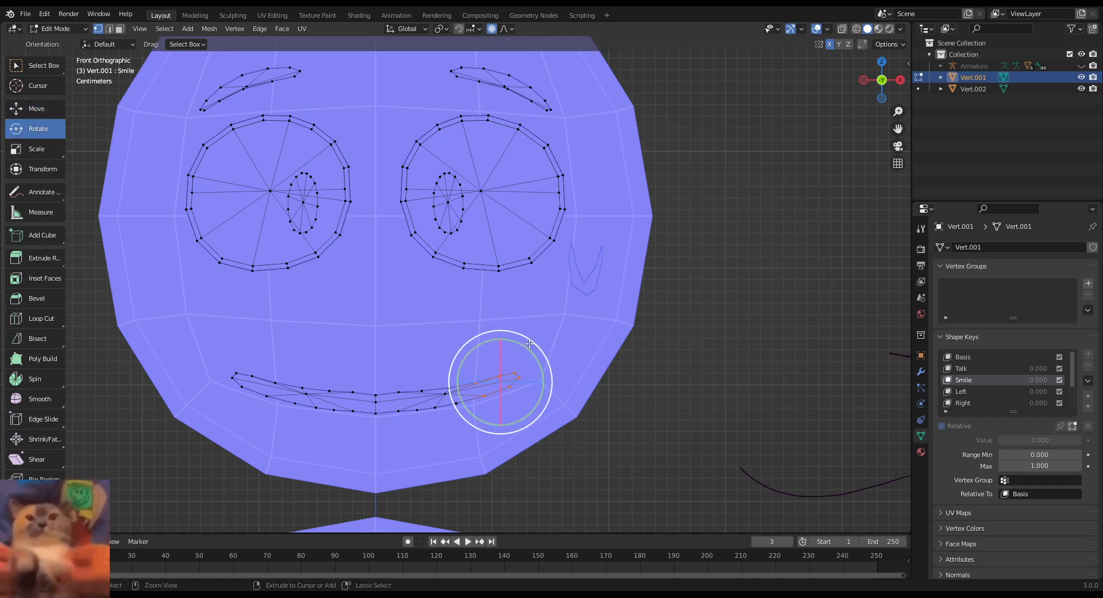
{"action": "scroll", "coordinate": [536, 335], "scroll_direction": "down", "scroll_amount": 6}
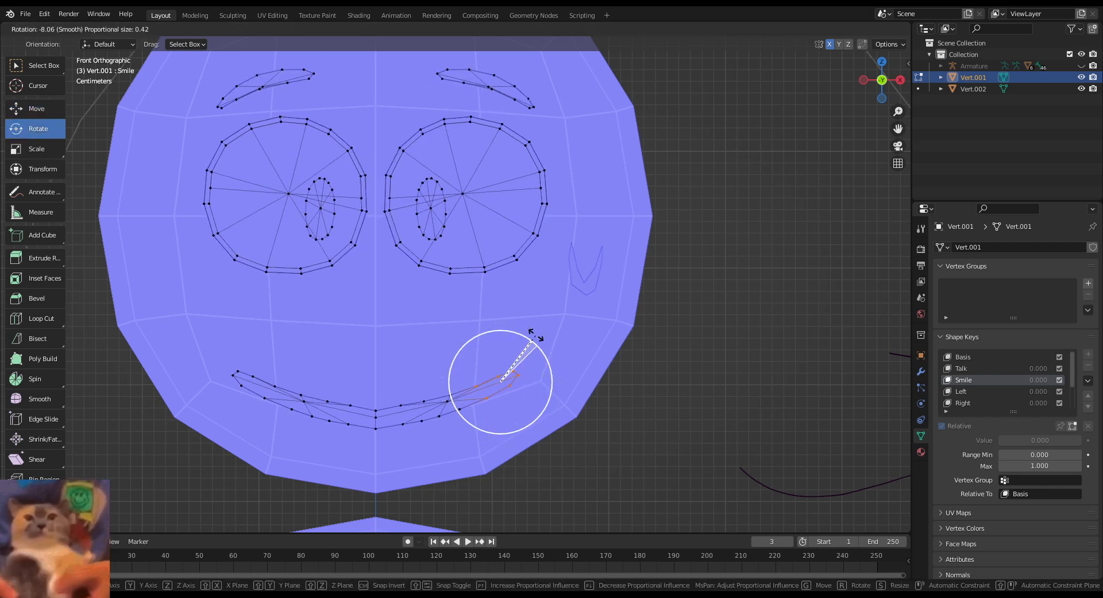
{"action": "scroll", "coordinate": [536, 336], "scroll_direction": "up", "scroll_amount": 5}
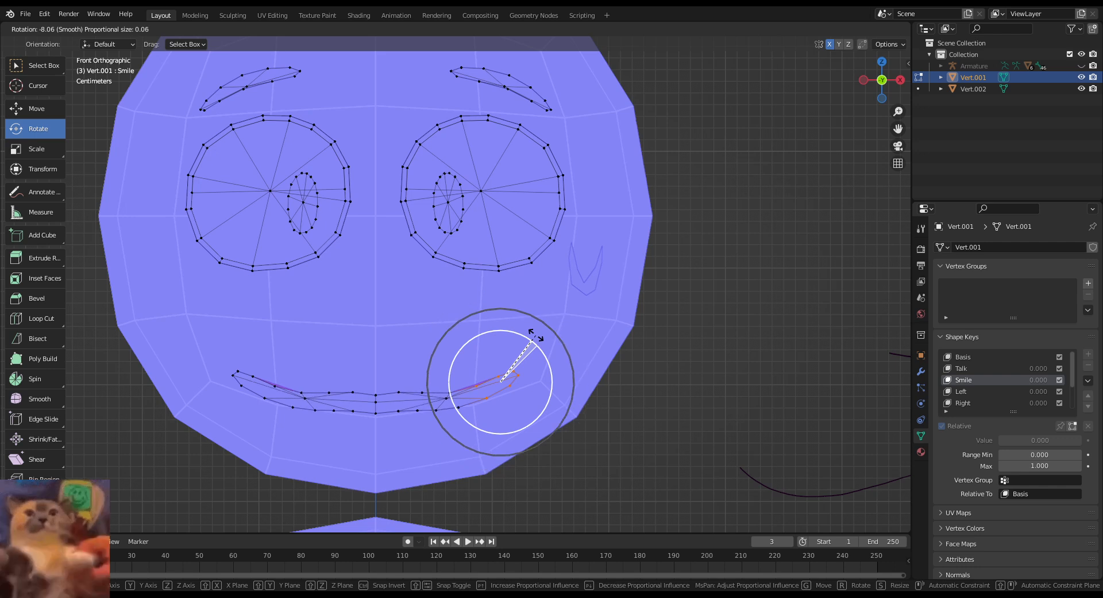
{"action": "left_click", "coordinate": [536, 335]}
Step: Raise the selected mouth corner with proportional editing so both ends of the Smile mouth curve upward
{"action": "left_click", "coordinate": [36, 109]}
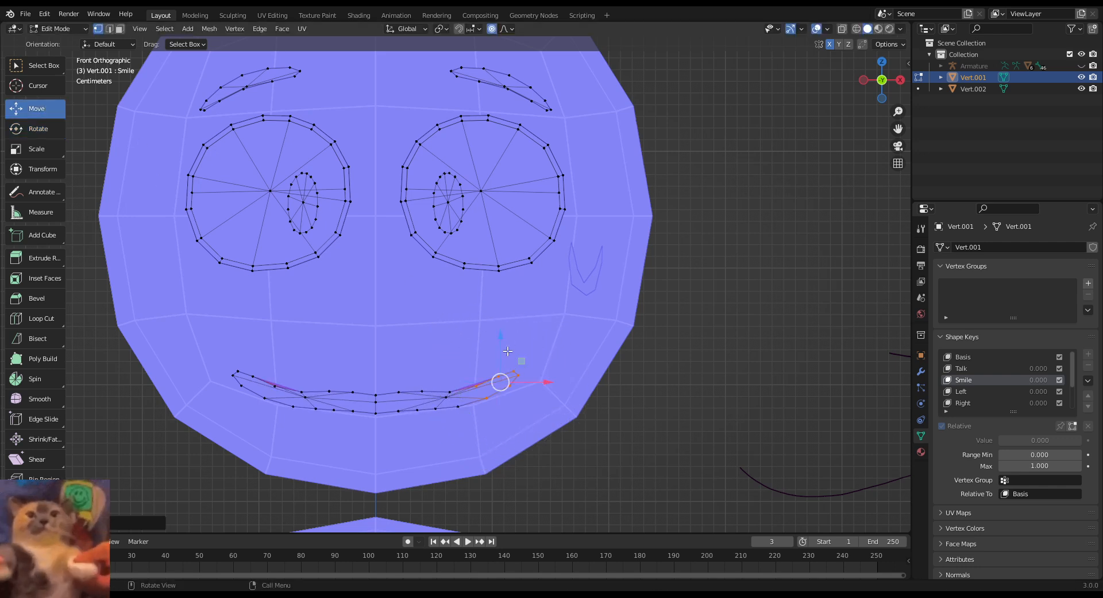
{"action": "left_click_drag", "start_coordinate": [499, 355], "coordinate": [500, 340]}
{"action": "left_click_drag", "start_coordinate": [389, 430], "coordinate": [377, 371]}
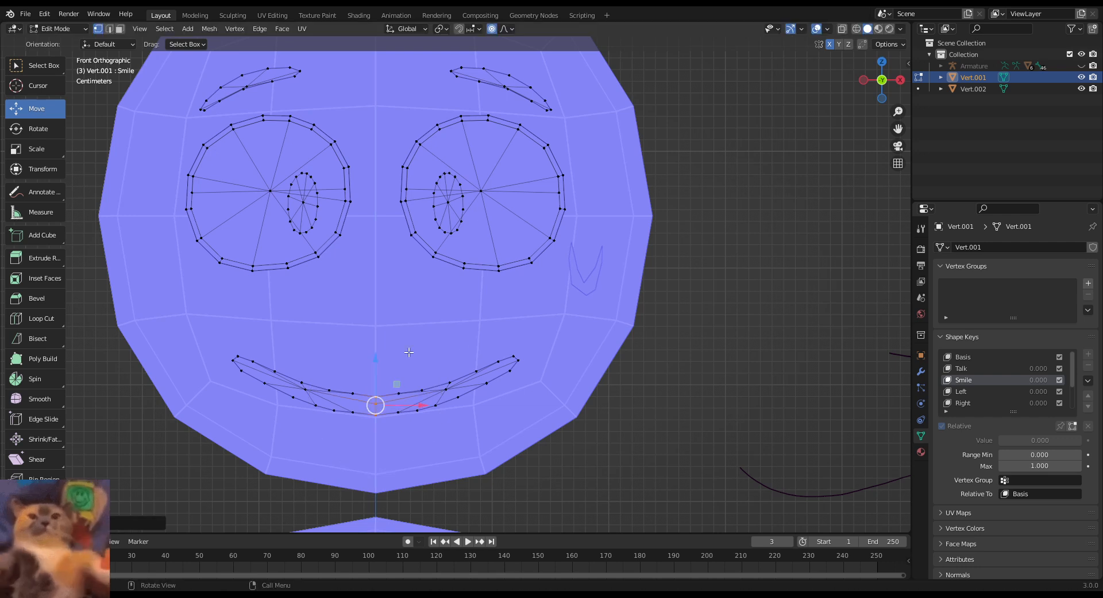
{"action": "left_click", "coordinate": [409, 355]}
Step: With X-ray on and proportional editing off, raise the three lowest inner-ring vertices of the eye to form a Smile lower eyelid
{"action": "middle_click_drag", "start_coordinate": [409, 355], "coordinate": [362, 427], "text": "shift"}
{"action": "scroll", "coordinate": [145, 66], "scroll_direction": "up", "scroll_amount": 2}
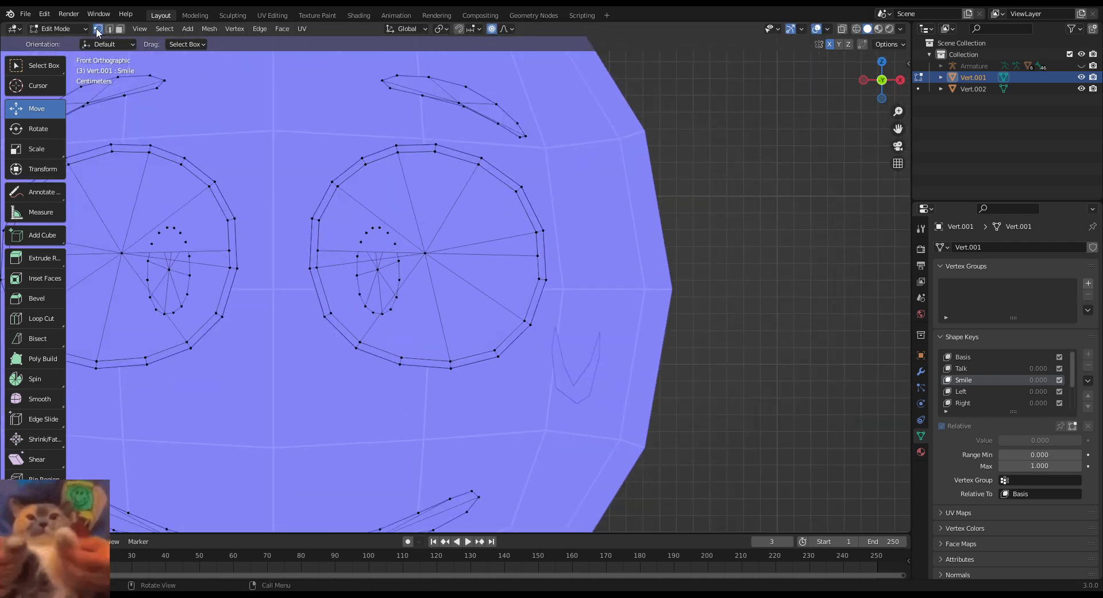
{"action": "scroll", "coordinate": [514, 312], "scroll_direction": "up", "scroll_amount": 2}
{"action": "middle_click_drag", "start_coordinate": [580, 324], "coordinate": [658, 267], "text": "shift"}
{"action": "left_click", "coordinate": [842, 30]}
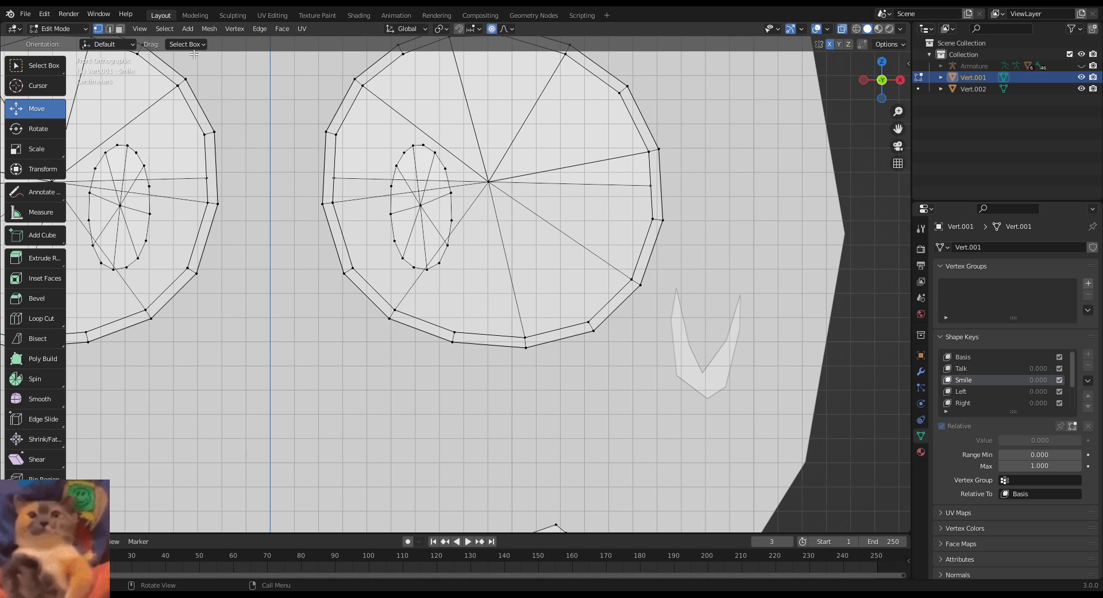
{"action": "left_click", "coordinate": [491, 29]}
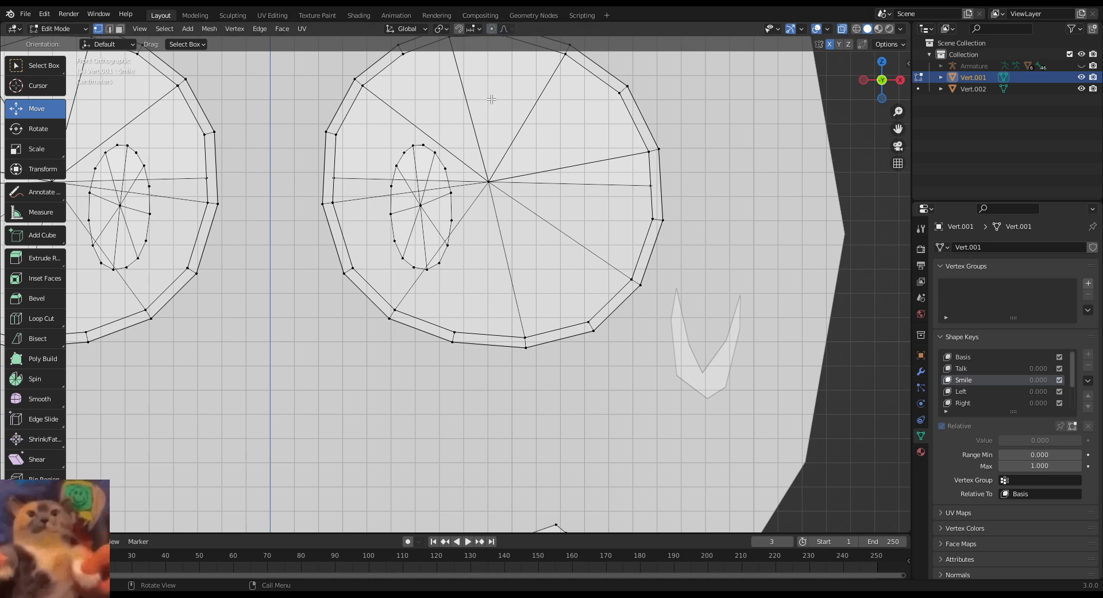
{"action": "left_click", "coordinate": [454, 332]}
{"action": "left_click", "coordinate": [532, 338], "text": "shift"}
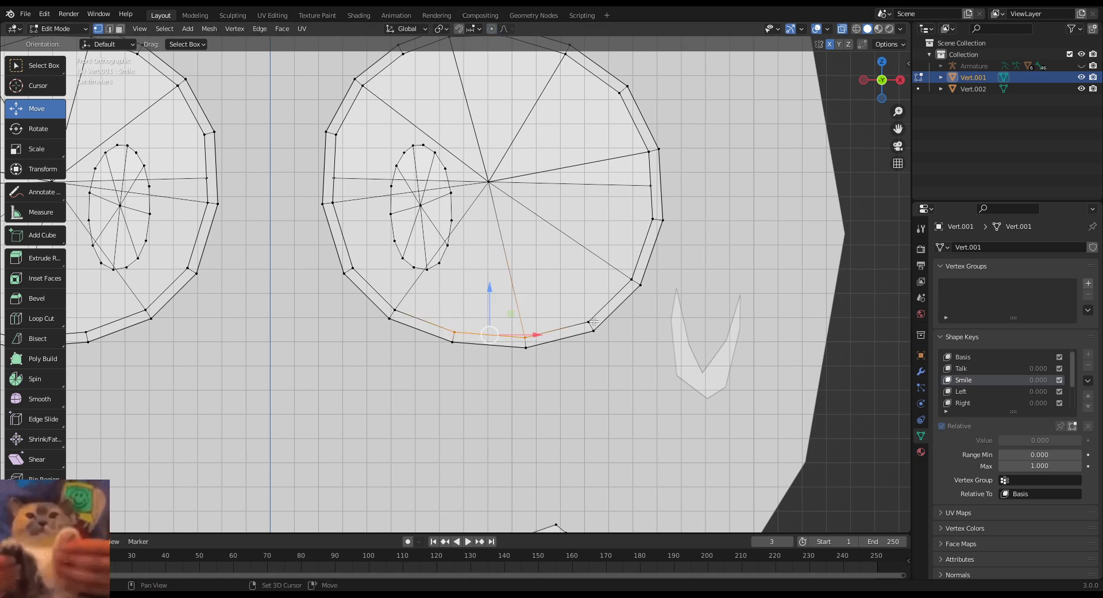
{"action": "left_click", "coordinate": [592, 323], "text": "shift"}
{"action": "left_click_drag", "start_coordinate": [522, 299], "coordinate": [573, 289]}
Step: Nudge the inner-corner vertex of the Smile lower eyelid slightly upward and turn X-ray off
{"action": "left_click", "coordinate": [58, 155]}
{"action": "left_click", "coordinate": [35, 128]}
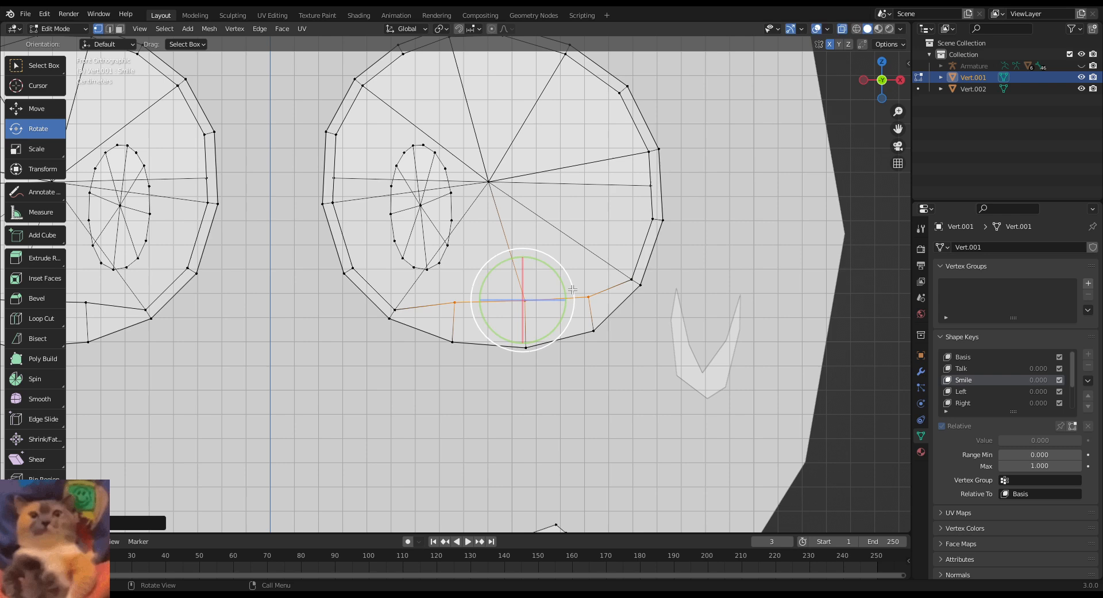
{"action": "left_click", "coordinate": [396, 310]}
{"action": "left_click", "coordinate": [36, 109]}
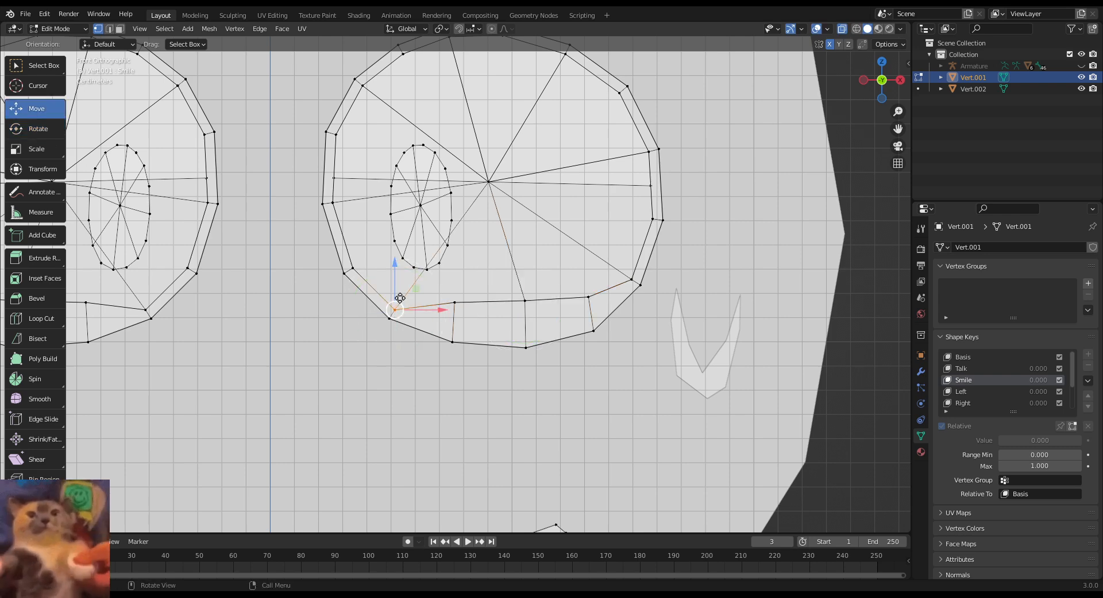
{"action": "left_click_drag", "start_coordinate": [400, 298], "coordinate": [400, 291]}
{"action": "scroll", "coordinate": [438, 377], "scroll_direction": "down", "scroll_amount": 4}
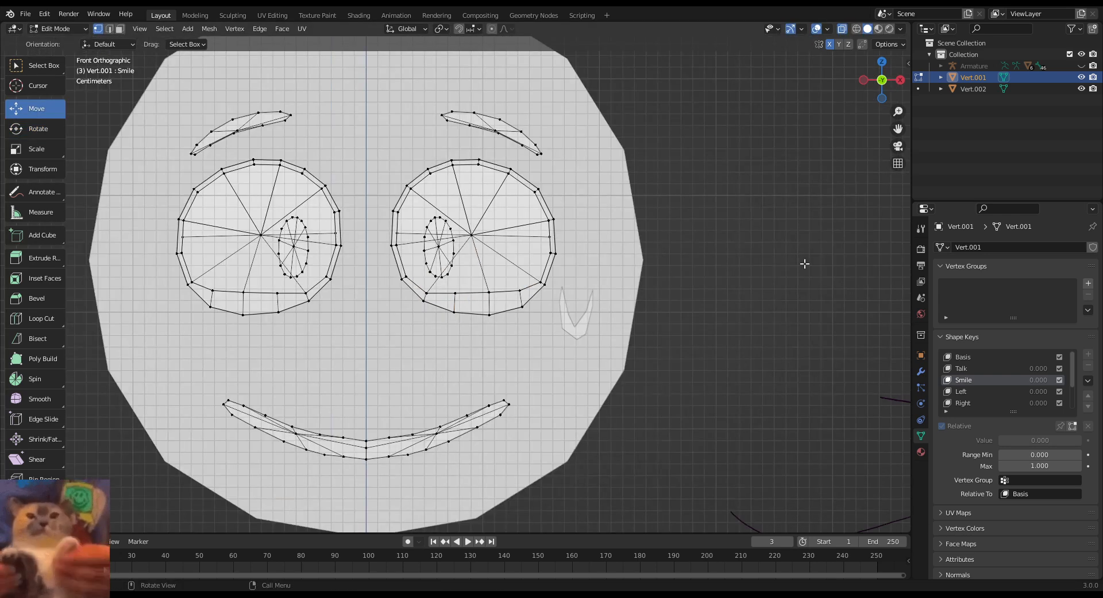
{"action": "left_click", "coordinate": [843, 30]}
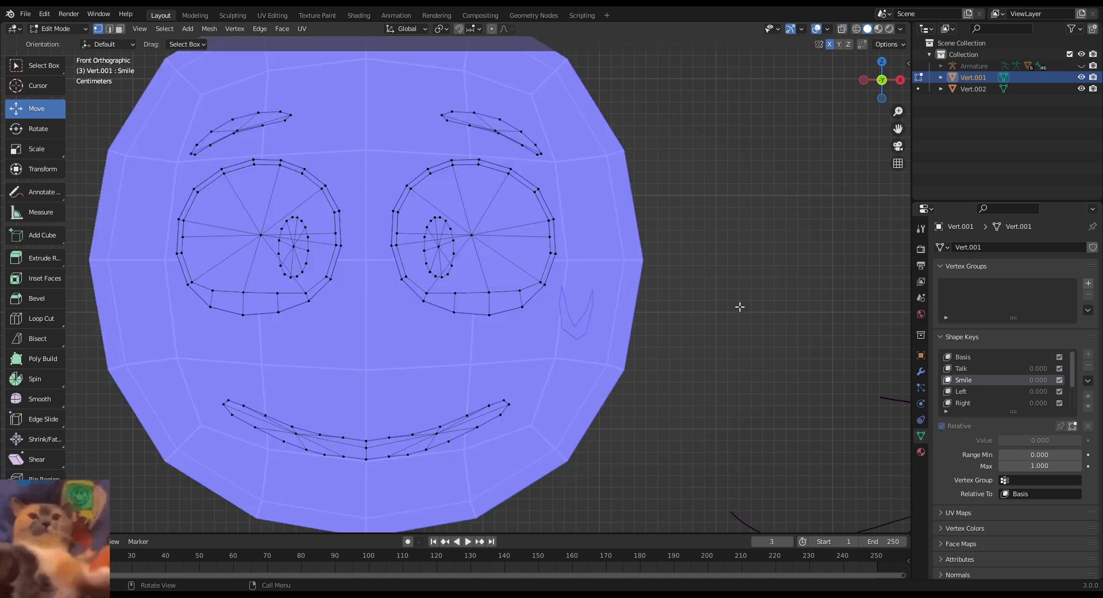
Step: In the Left shape key, with X mirroring off, move only the pupil on the sweat-mark side outward toward the eye's outer edge
{"action": "left_click", "coordinate": [996, 392]}
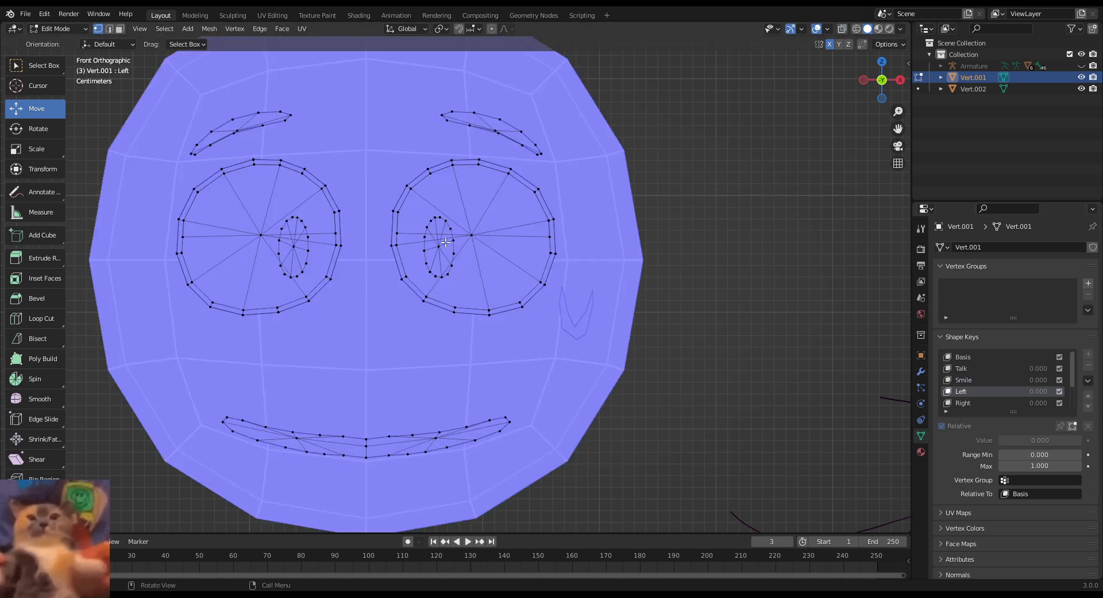
{"action": "key", "text": "l"}
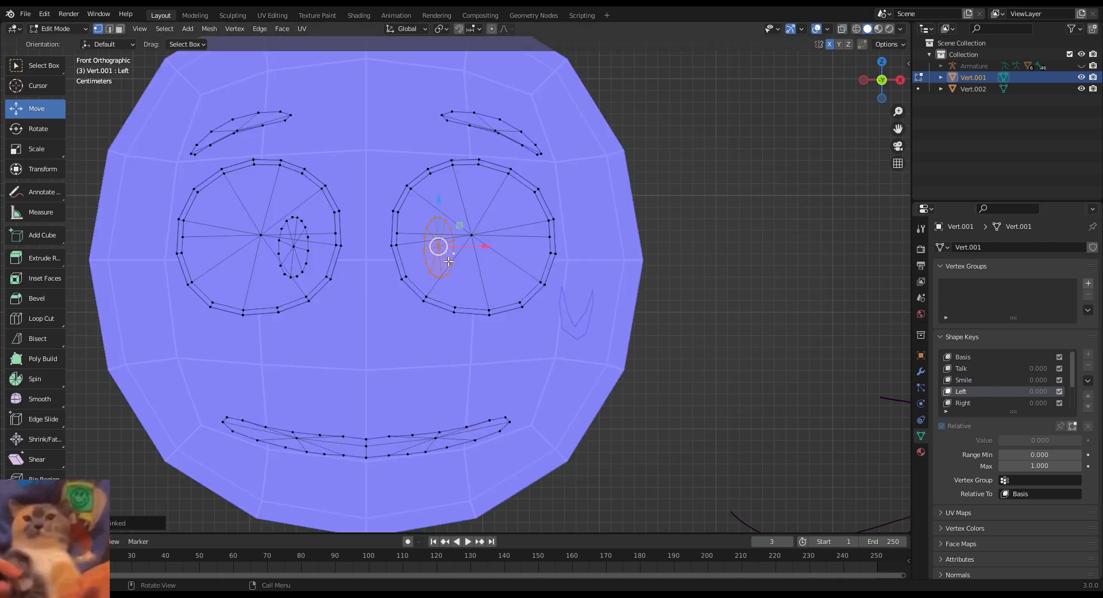
{"action": "left_click_drag", "start_coordinate": [485, 246], "coordinate": [556, 249]}
{"action": "key", "text": "ctrl+z"}
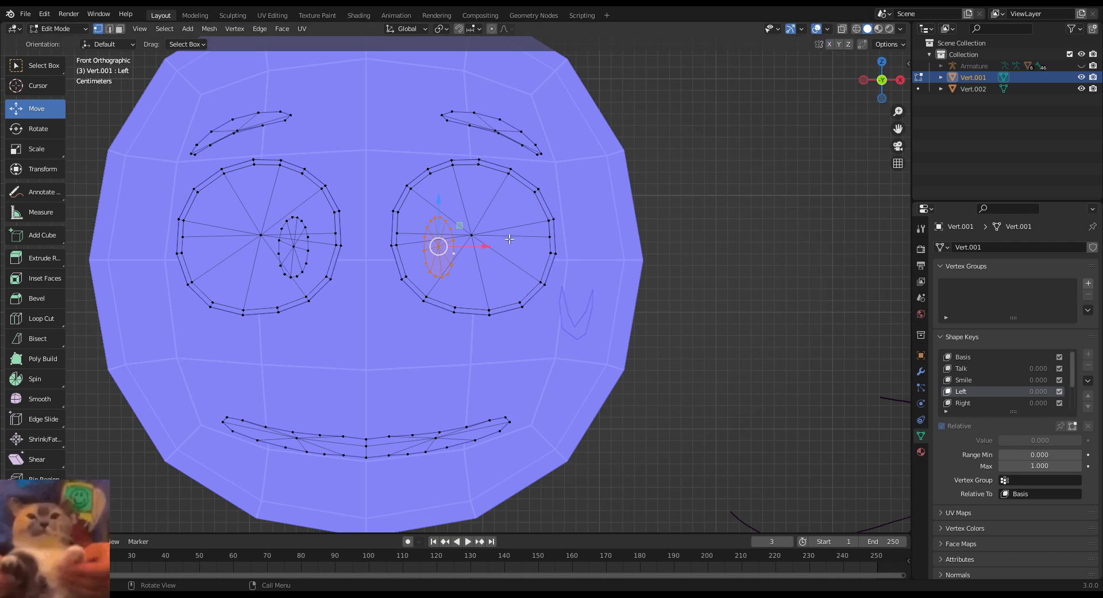
{"action": "left_click_drag", "start_coordinate": [501, 245], "coordinate": [557, 246]}
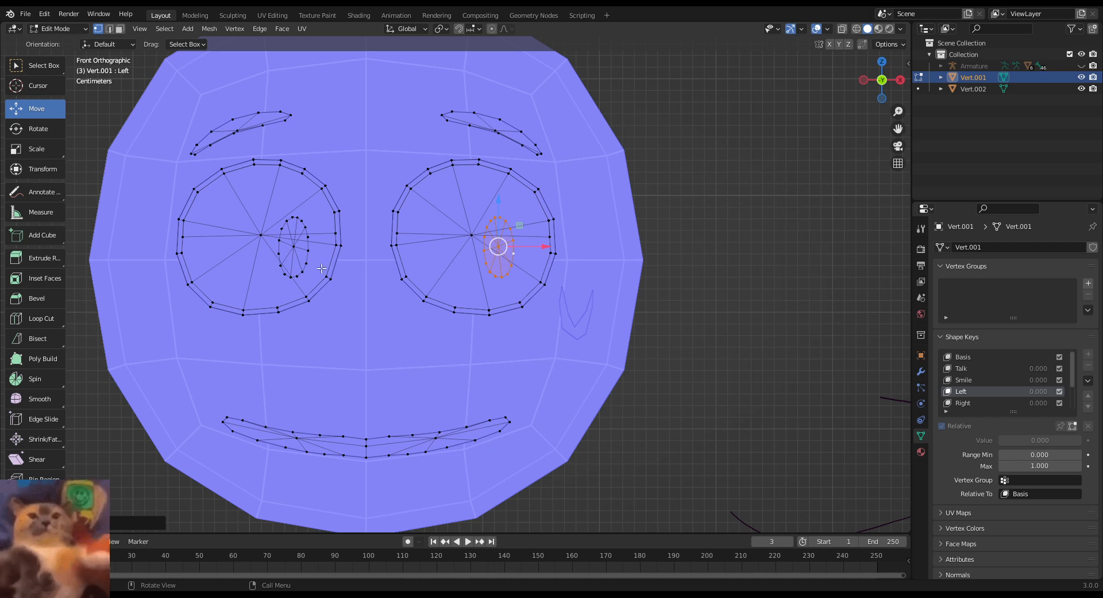
Step: Move the other pupil in the Left shape key slightly toward the inner edge of its eye and deselect it
{"action": "left_click", "coordinate": [300, 270]}
{"action": "key", "text": "ctrl+l"}
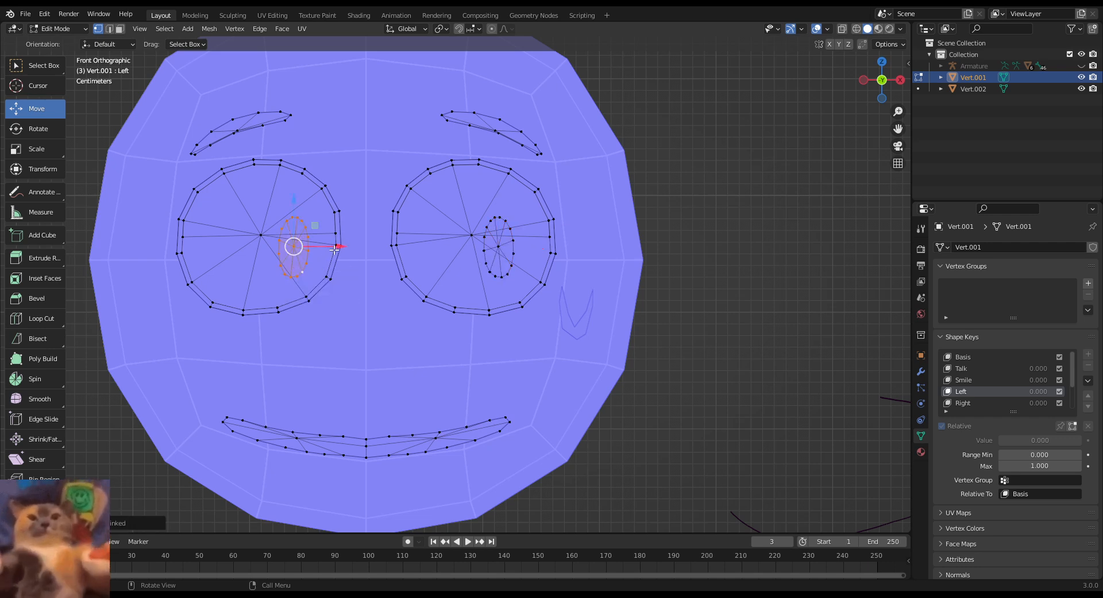
{"action": "left_click_drag", "start_coordinate": [334, 249], "coordinate": [343, 247]}
{"action": "left_click", "coordinate": [710, 410]}
Step: In the Right shape key, move both pupils away from the sweat-mark side so the eyes look the opposite way
{"action": "left_click", "coordinate": [990, 404]}
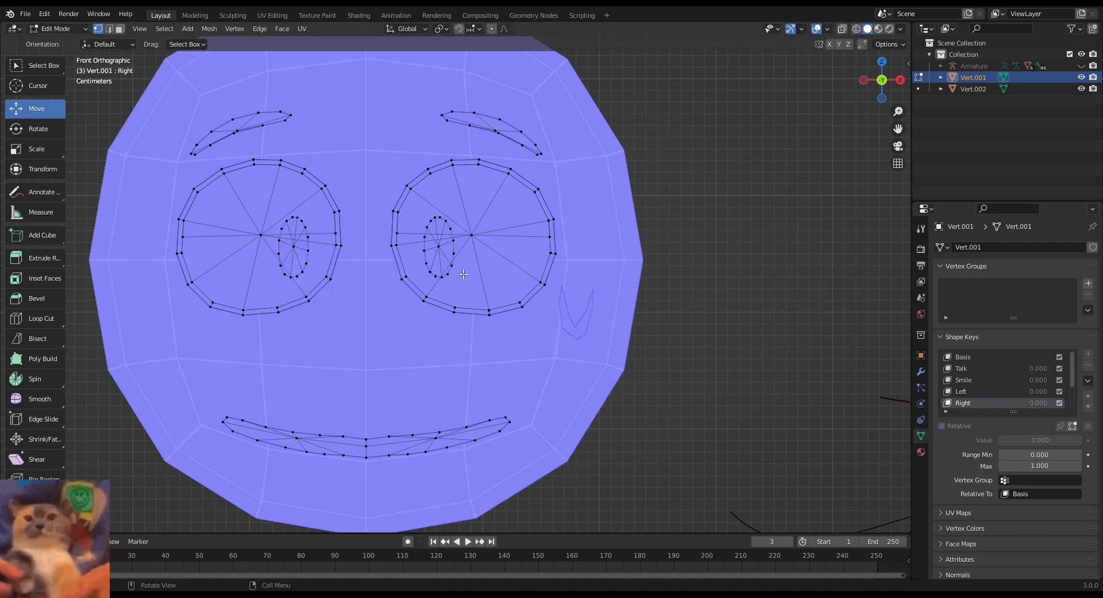
{"action": "left_click", "coordinate": [429, 248]}
{"action": "key", "text": "ctrl+l"}
{"action": "left_click_drag", "start_coordinate": [463, 247], "coordinate": [446, 246]}
{"action": "left_click", "coordinate": [306, 262]}
{"action": "key", "text": "ctrl+l"}
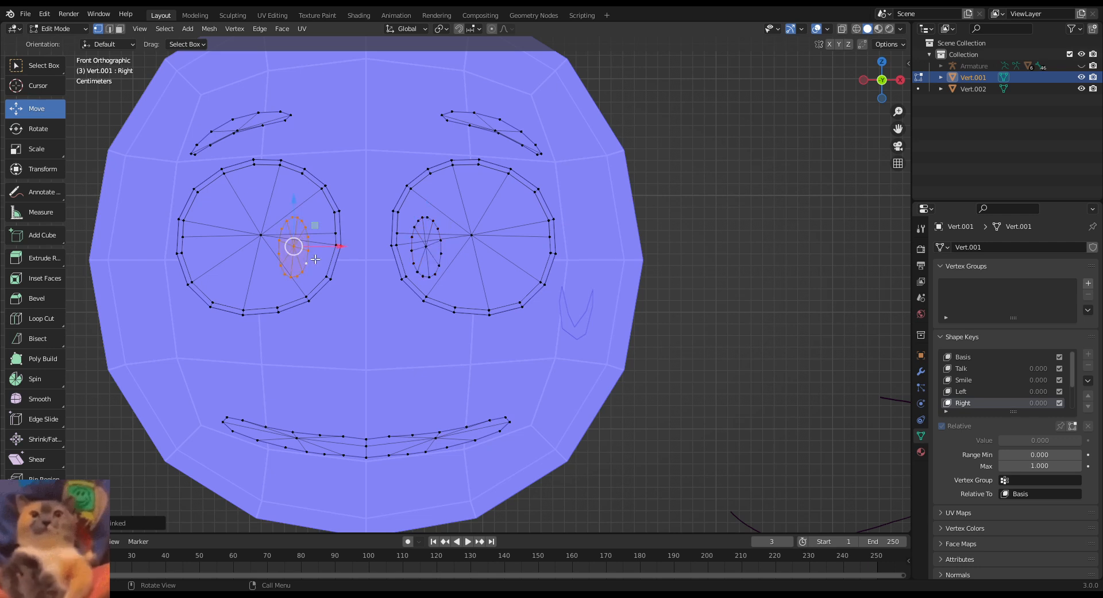
{"action": "left_click_drag", "start_coordinate": [323, 247], "coordinate": [258, 247]}
{"action": "left_click", "coordinate": [820, 353]}
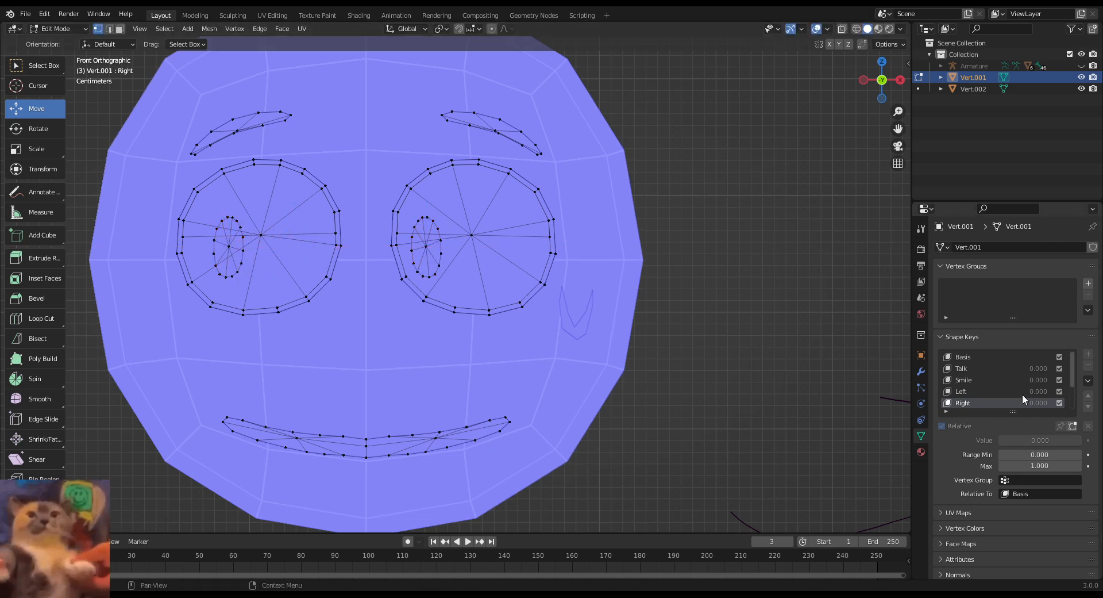
Step: Make Sweat the active shape key and, in Object Mode, join the sweat mark into the face features object Vert.001
{"action": "scroll", "coordinate": [1023, 399], "scroll_direction": "down", "scroll_amount": 1}
{"action": "left_click", "coordinate": [968, 401]}
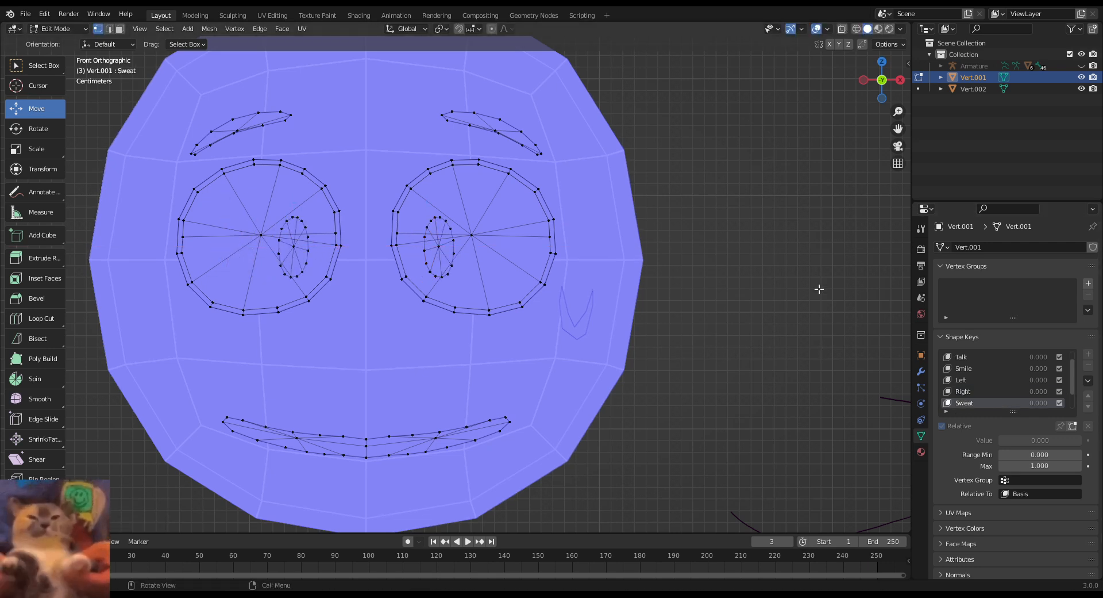
{"action": "left_click", "coordinate": [68, 25]}
{"action": "left_click", "coordinate": [85, 43]}
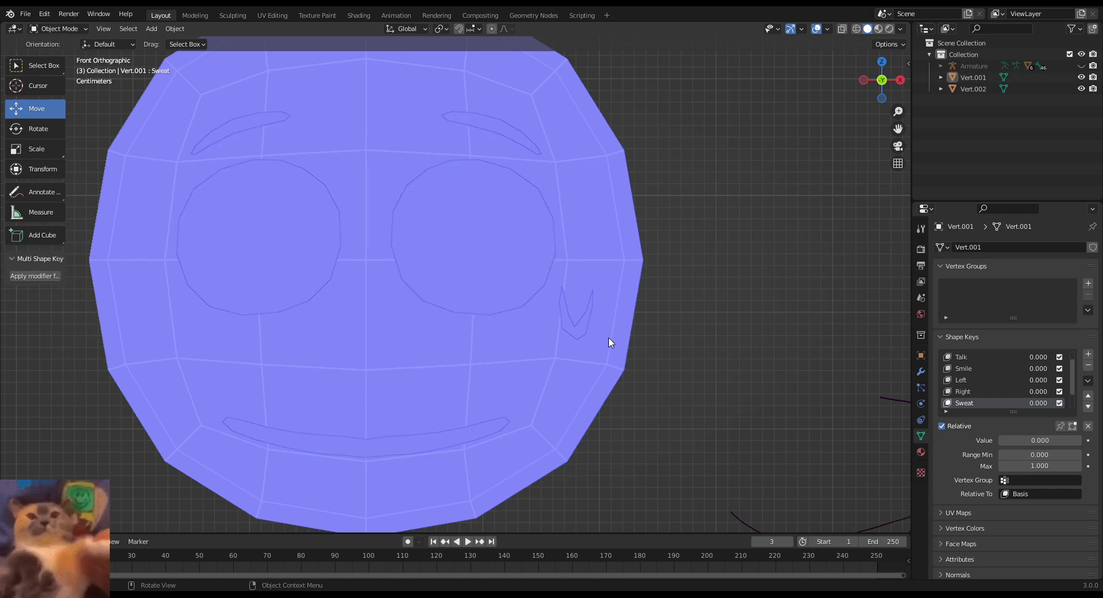
{"action": "left_click", "coordinate": [578, 328]}
{"action": "left_click", "coordinate": [479, 289], "text": "shift"}
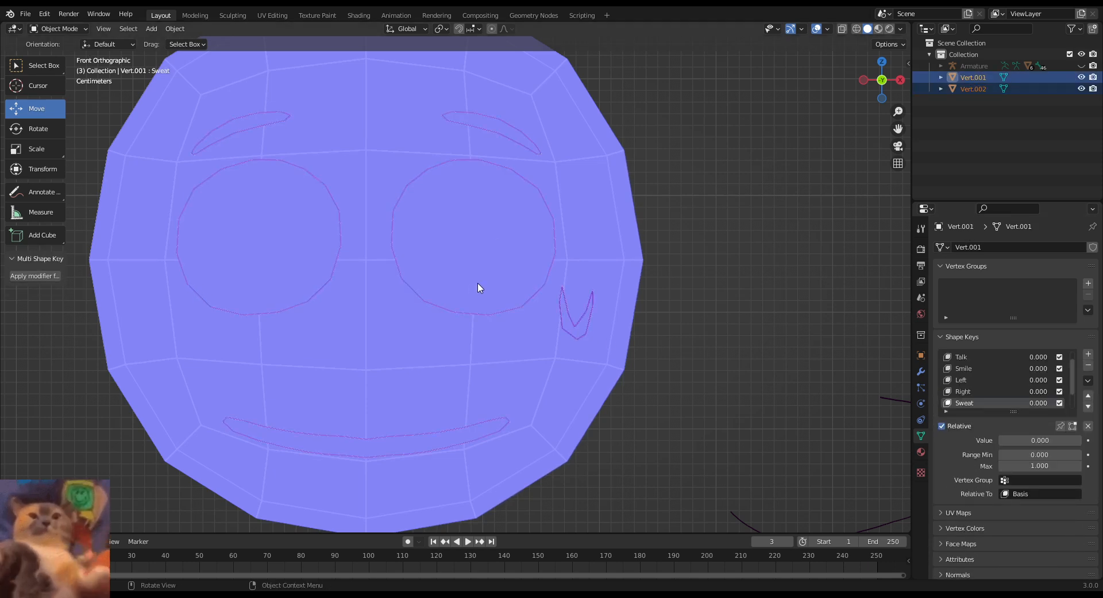
{"action": "right_click", "coordinate": [737, 246]}
{"action": "left_click", "coordinate": [683, 68]}
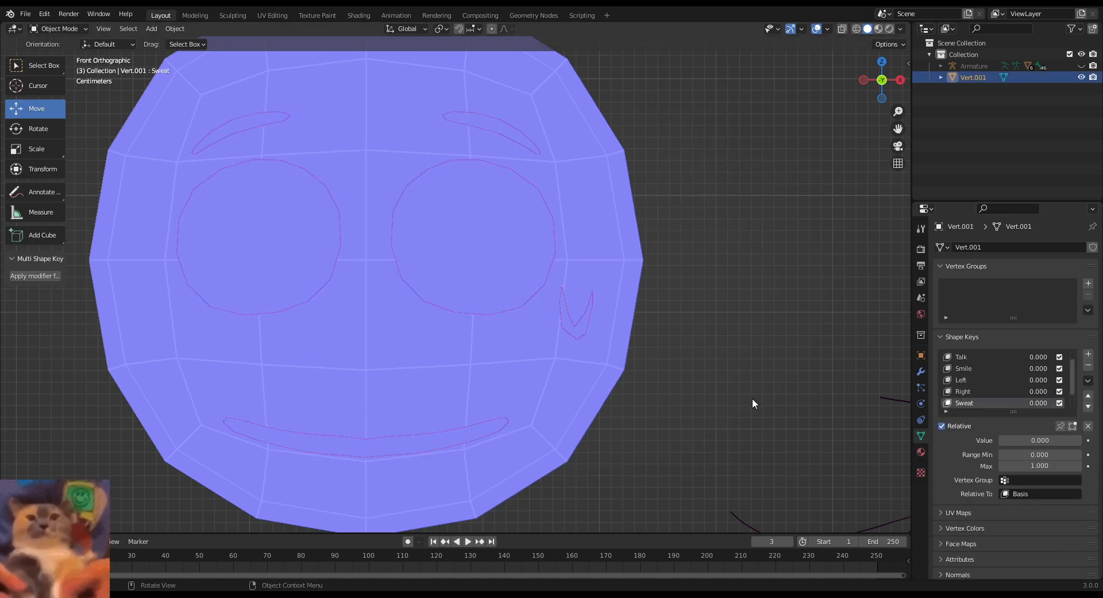
Step: Edit the Sweat shape key and scale the whole sweat mark down to a tiny point
{"action": "left_click", "coordinate": [58, 29]}
{"action": "left_click", "coordinate": [58, 51]}
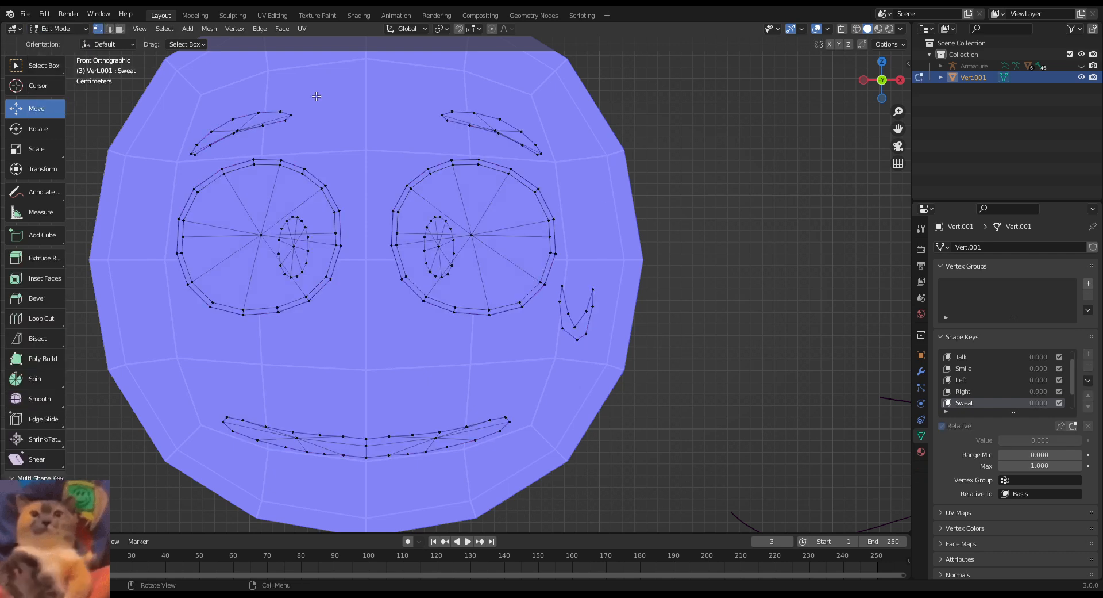
{"action": "key", "text": "l"}
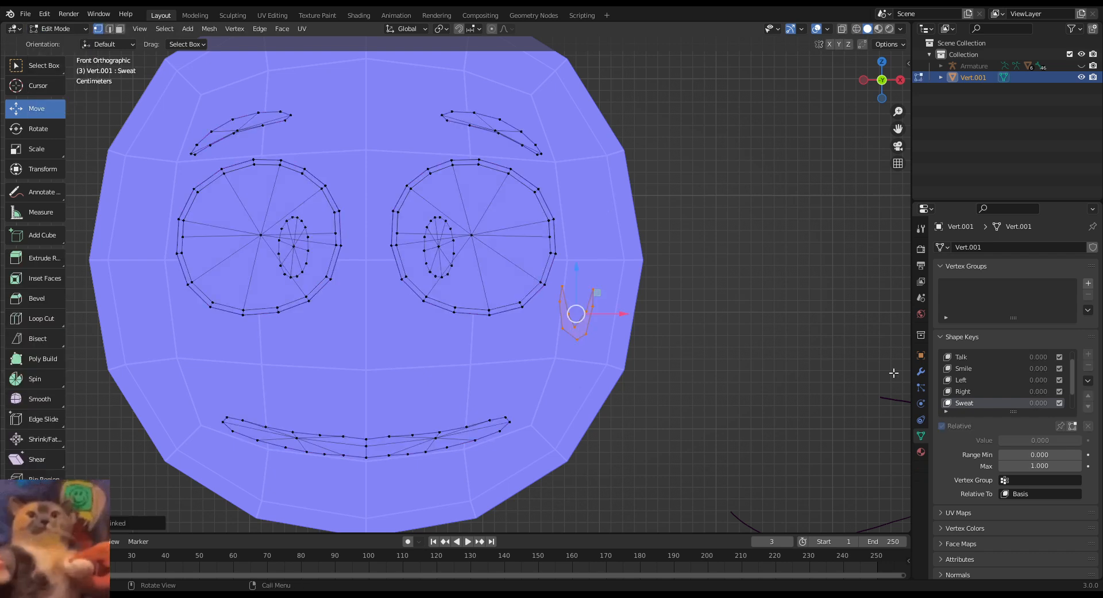
{"action": "left_click", "coordinate": [35, 148]}
{"action": "left_click_drag", "start_coordinate": [613, 344], "coordinate": [575, 314]}
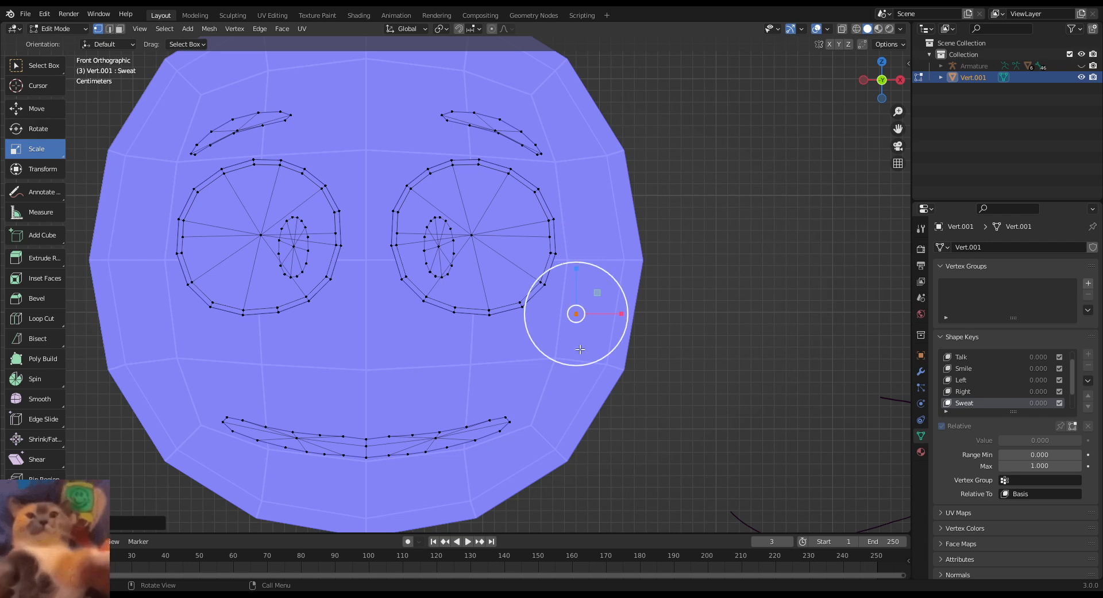
{"action": "left_click_drag", "start_coordinate": [581, 349], "coordinate": [574, 313]}
Step: Move the shrunken sweat mark back inside the head and inward behind the eye, and return to Object Mode
{"action": "key", "text": "KP_3"}
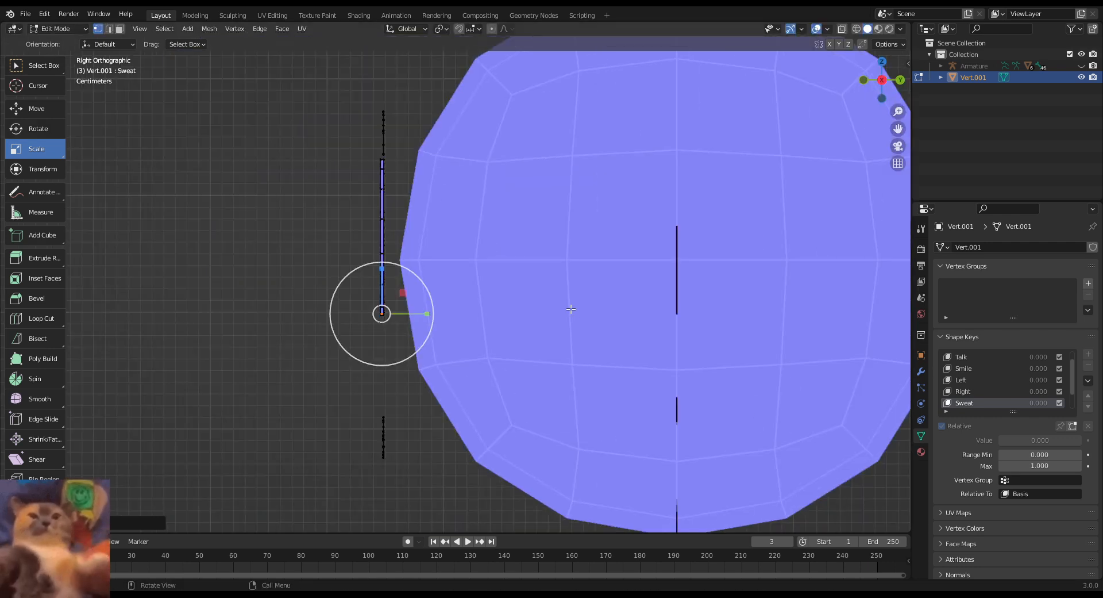
{"action": "left_click", "coordinate": [34, 109]}
{"action": "left_click_drag", "start_coordinate": [387, 319], "coordinate": [606, 250]}
{"action": "middle_click_drag", "start_coordinate": [539, 252], "coordinate": [617, 251]}
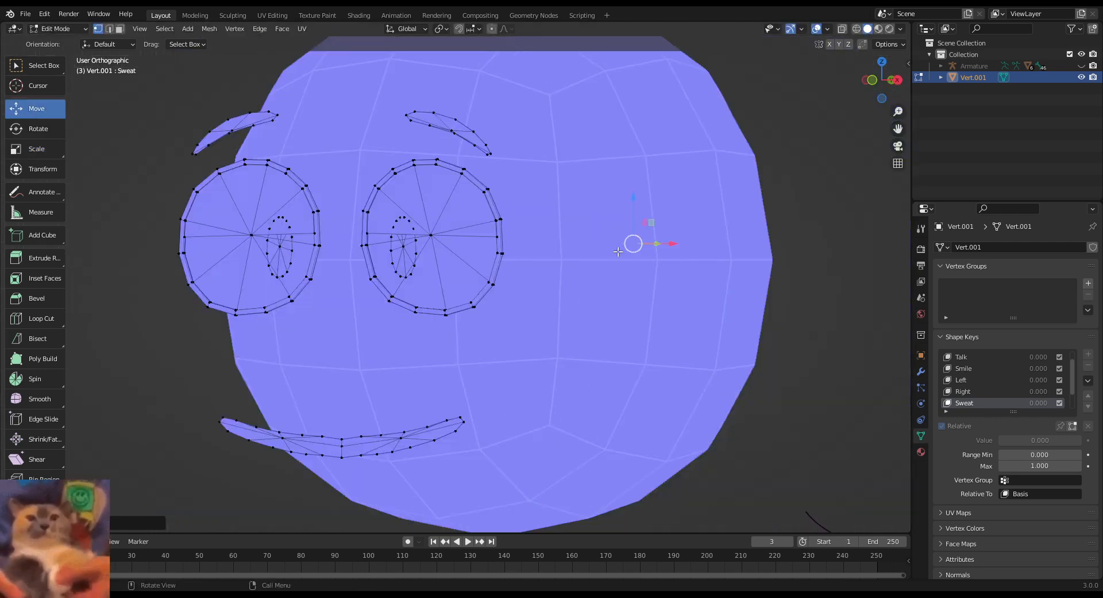
{"action": "key", "text": "KP_1"}
{"action": "left_click_drag", "start_coordinate": [621, 244], "coordinate": [460, 233]}
{"action": "left_click", "coordinate": [512, 306]}
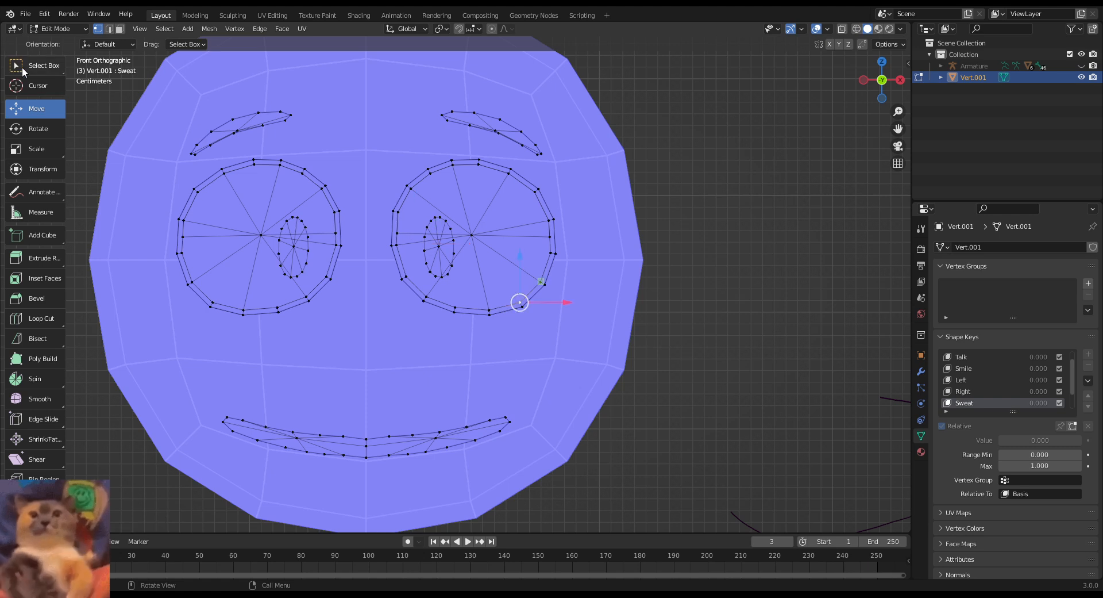
{"action": "left_click", "coordinate": [57, 28]}
{"action": "left_click", "coordinate": [63, 41]}
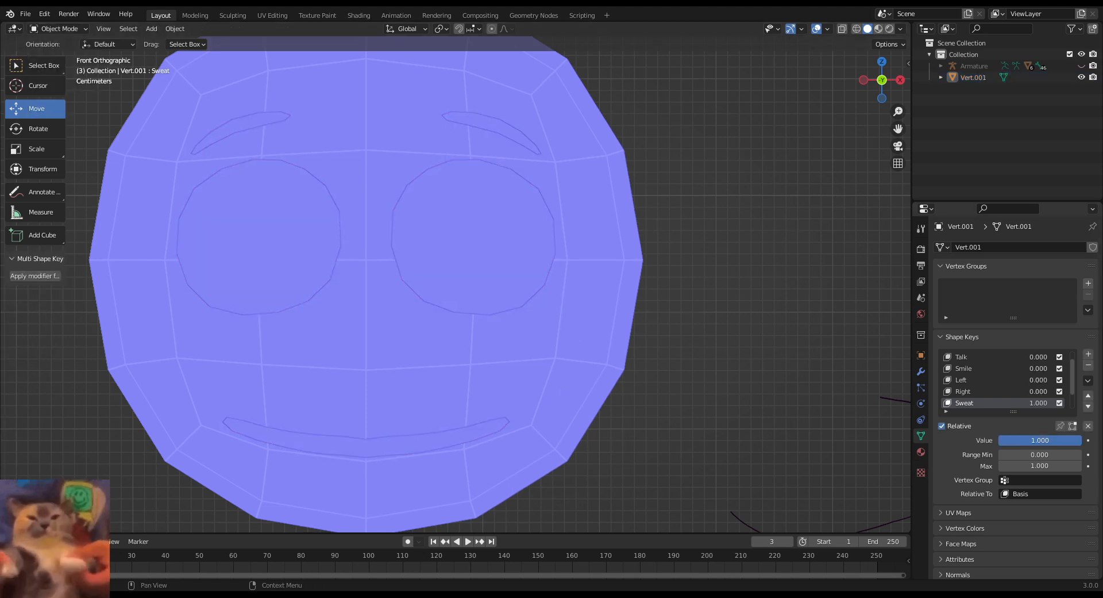
Step: Assign a material to the face features object Vert.001 and feed an image texture of gui4.png into its Base Color
{"action": "left_click", "coordinate": [317, 16]}
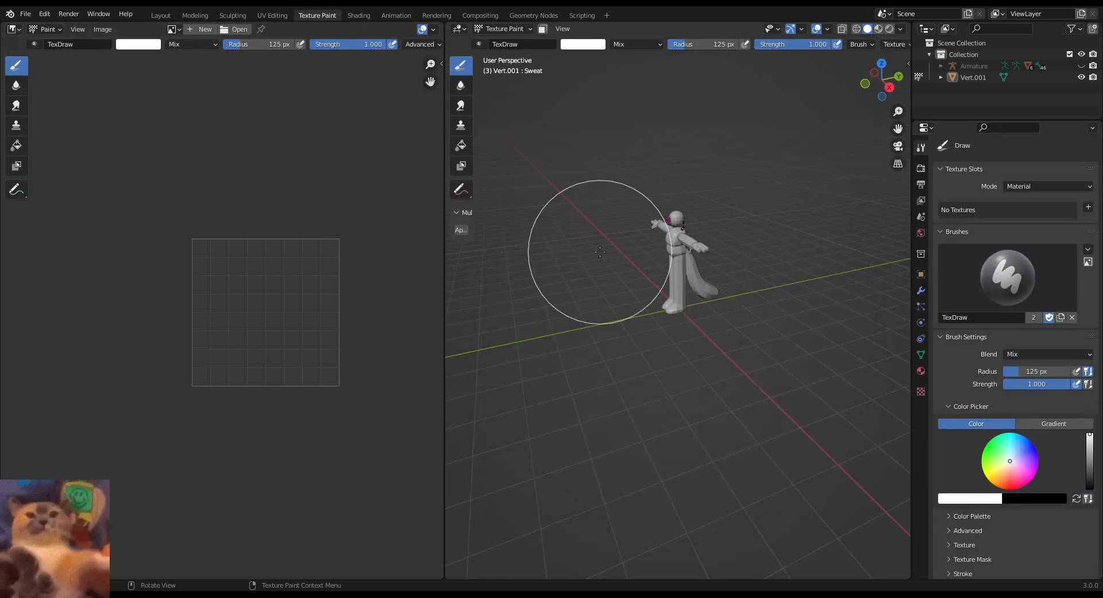
{"action": "left_click", "coordinate": [349, 15]}
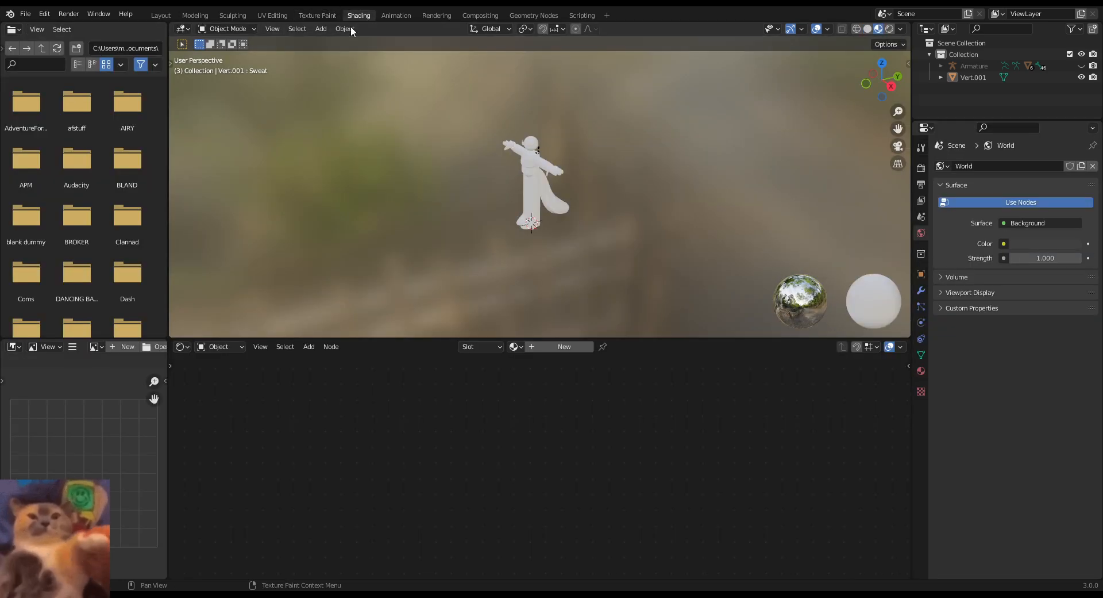
{"action": "left_click", "coordinate": [515, 181]}
{"action": "left_click", "coordinate": [528, 148]}
{"action": "scroll", "coordinate": [527, 148], "scroll_direction": "up", "scroll_amount": 3}
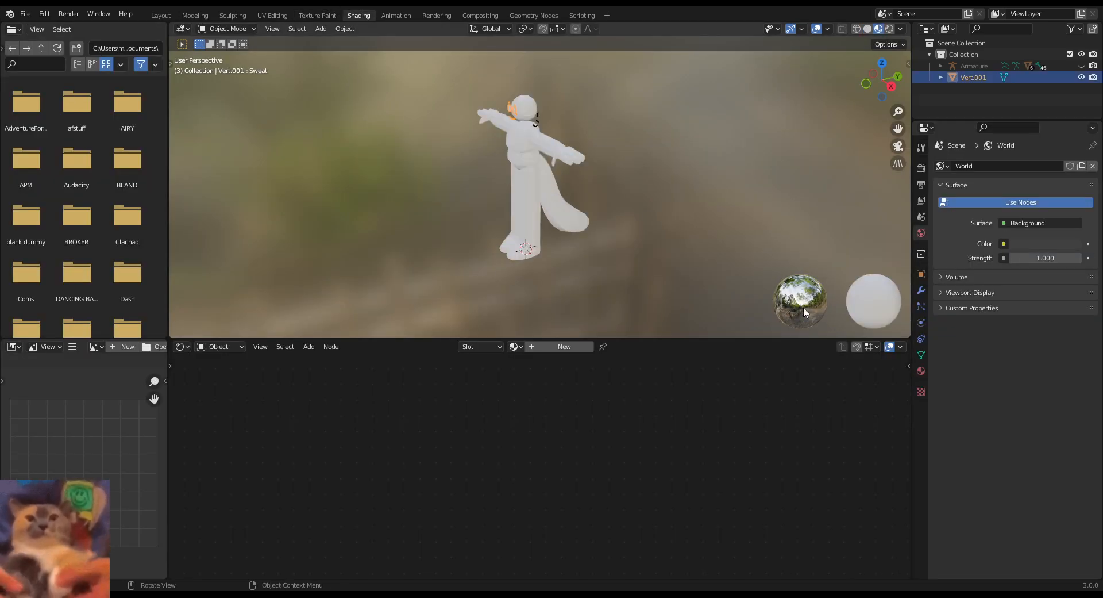
{"action": "left_click", "coordinate": [921, 371]}
{"action": "left_click", "coordinate": [977, 215]}
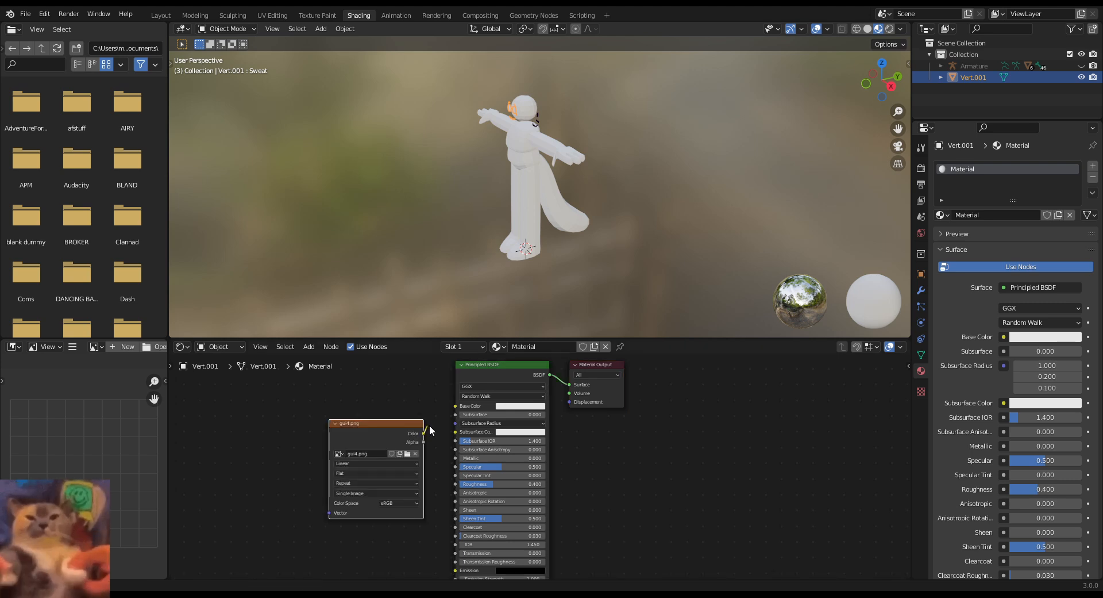
{"action": "left_click_drag", "start_coordinate": [423, 433], "coordinate": [454, 406]}
Step: Open the face features mesh with the gui4.png texture for UV editing and show the head from the front
{"action": "left_click", "coordinate": [273, 16]}
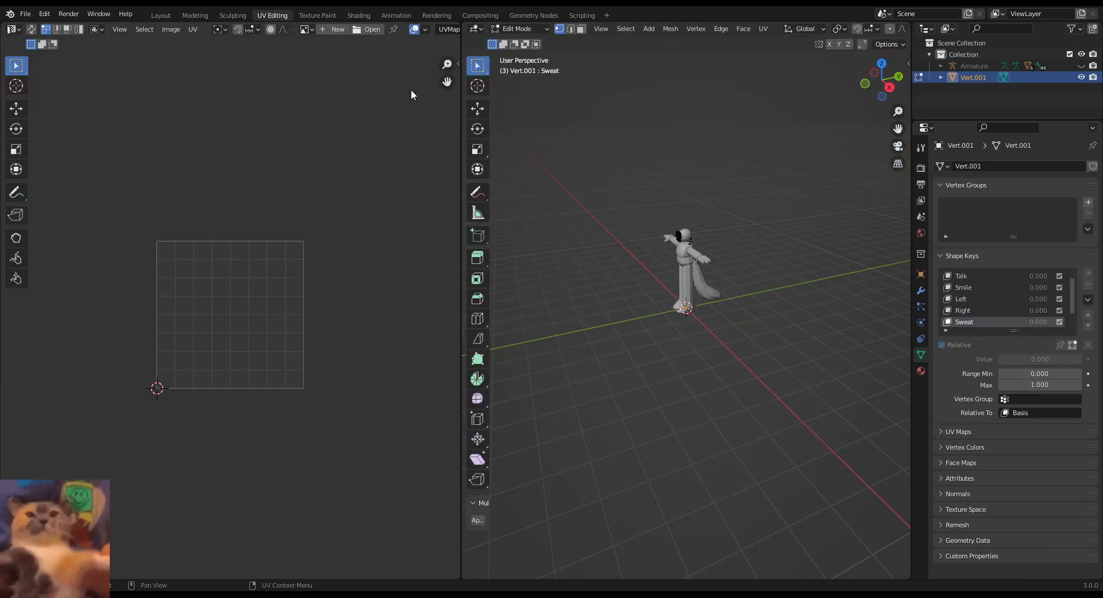
{"action": "scroll", "coordinate": [654, 178], "scroll_direction": "up", "scroll_amount": 6}
{"action": "scroll", "coordinate": [653, 328], "scroll_direction": "up", "scroll_amount": 2}
{"action": "mouse_move", "coordinate": [654, 176]}
{"action": "middle_mouse_down", "text": "shift"}
{"action": "mouse_move", "coordinate": [654, 327]}
{"action": "mouse_move", "coordinate": [685, 326]}
{"action": "middle_mouse_up", "text": "shift"}
{"action": "scroll", "coordinate": [654, 328], "scroll_direction": "up", "scroll_amount": 4}
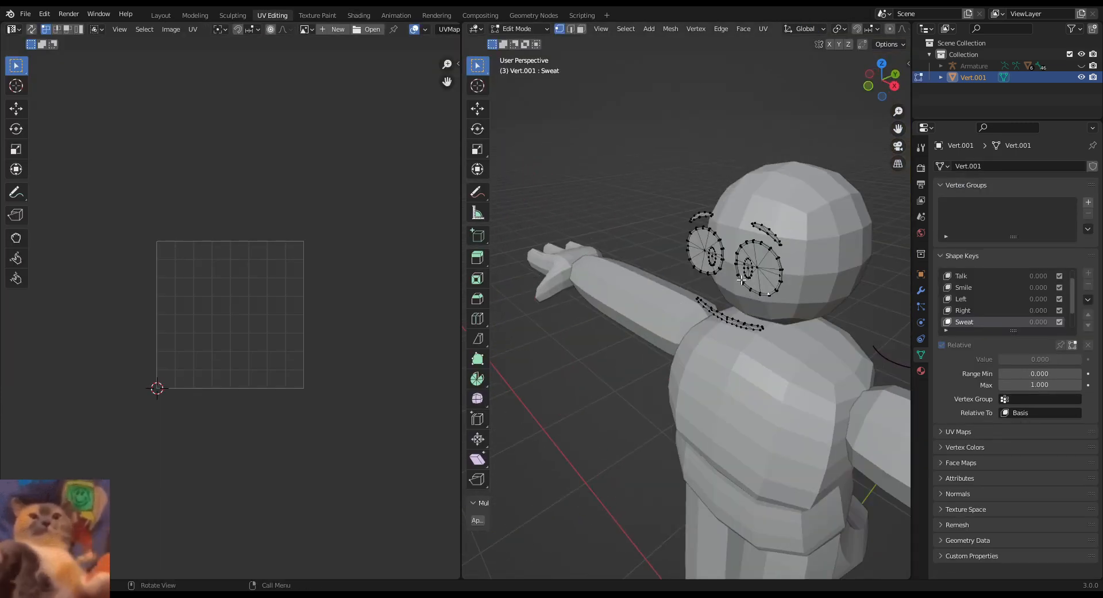
{"action": "key", "text": "l"}
{"action": "key", "text": "Home"}
{"action": "key", "text": "a"}
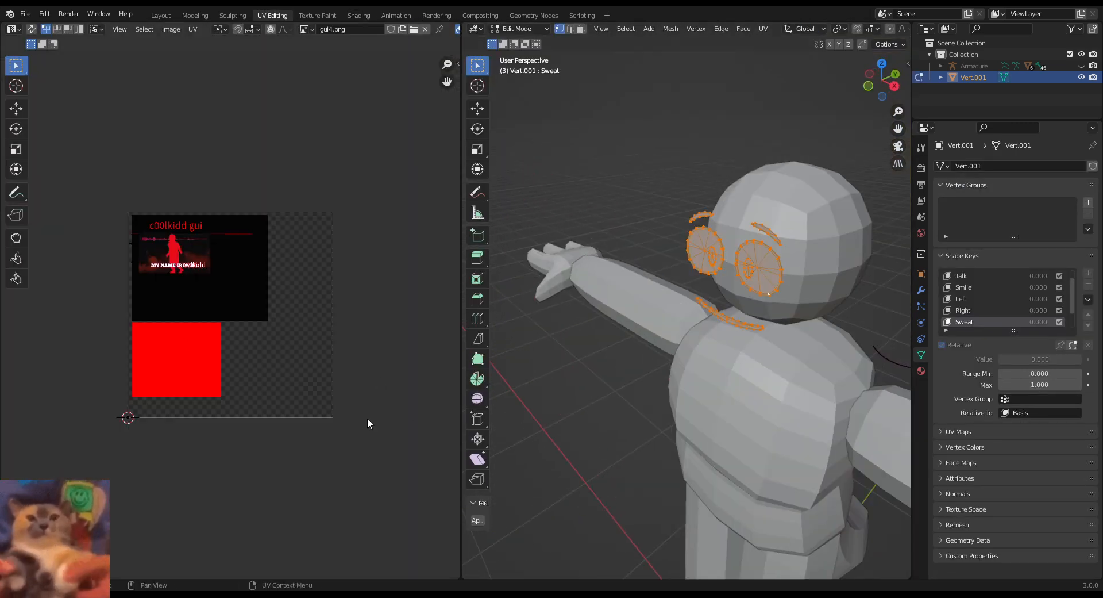
{"action": "left_click", "coordinate": [719, 314]}
{"action": "key", "text": "a"}
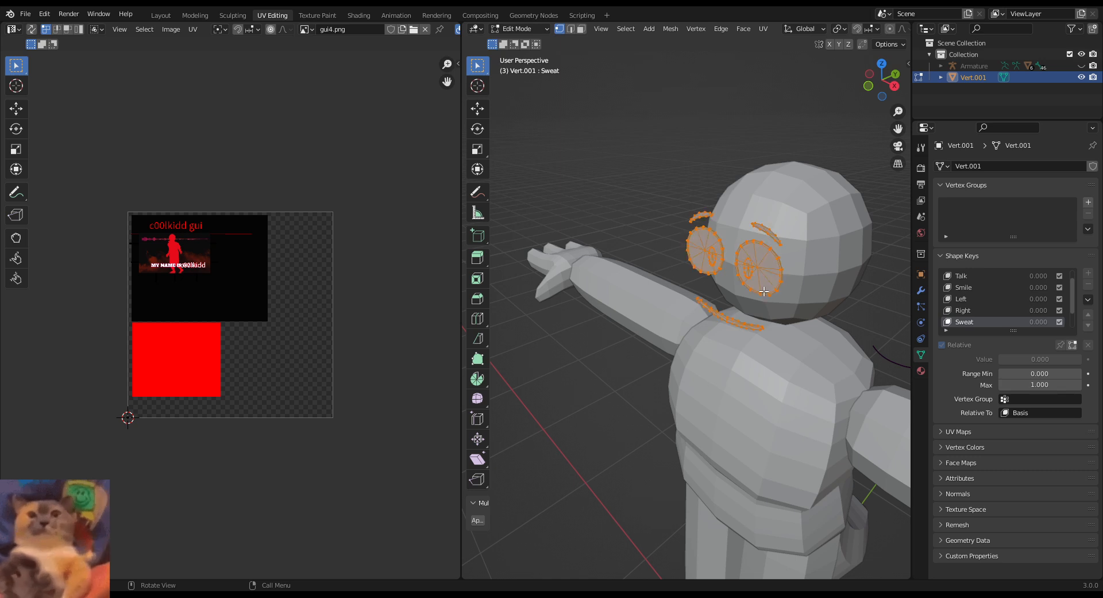
{"action": "key", "text": "KP_1"}
{"action": "scroll", "coordinate": [758, 222], "scroll_direction": "up", "scroll_amount": 6}
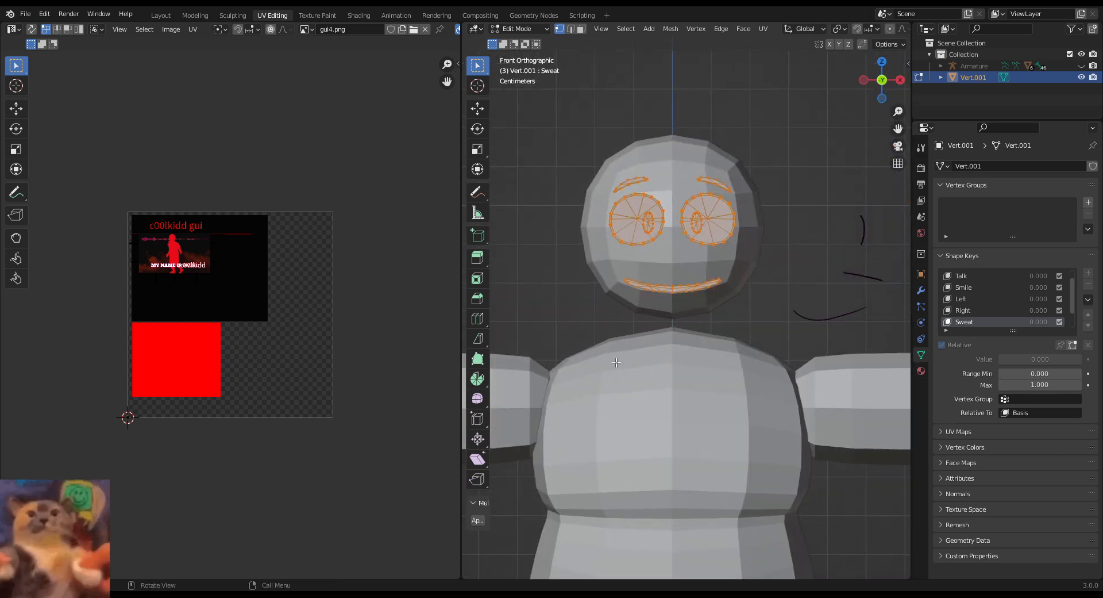
Step: Try to move the mouth's UVs on the gui4.png texture
{"action": "left_click", "coordinate": [607, 358]}
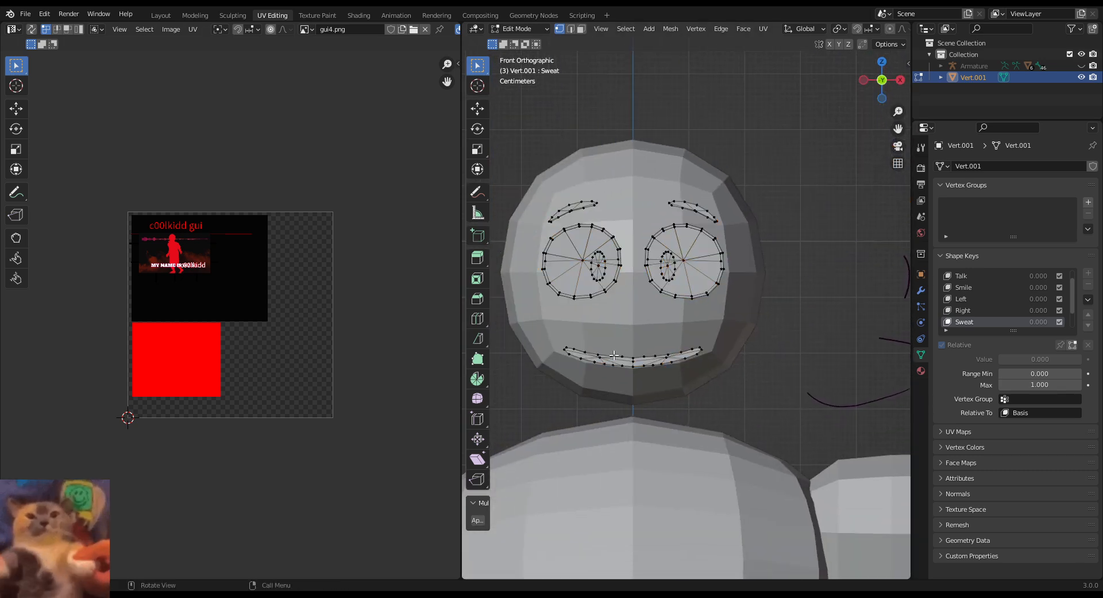
{"action": "key", "text": "l"}
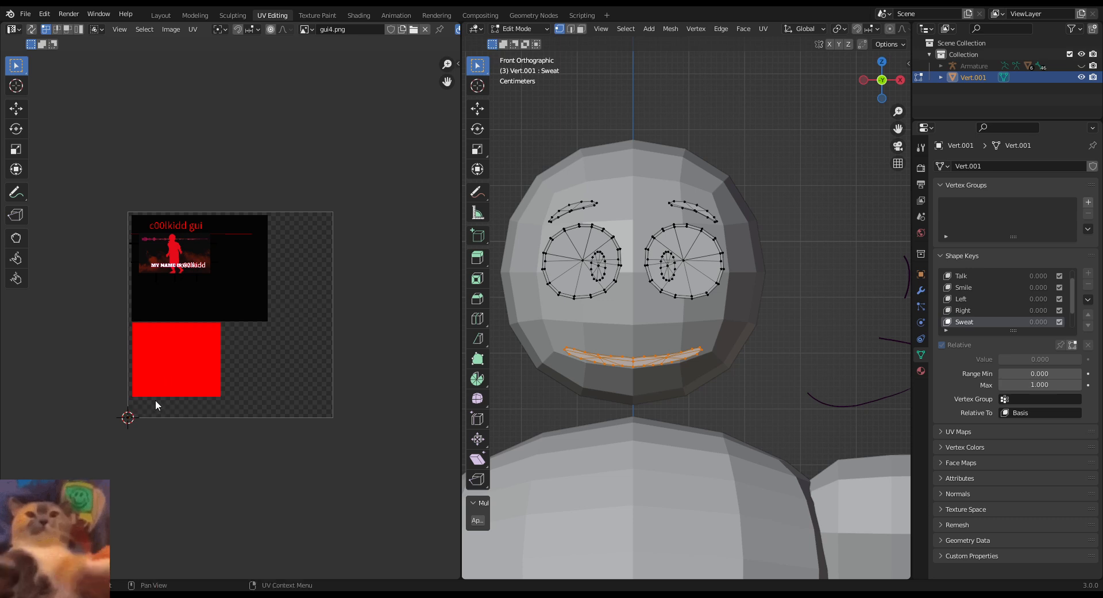
{"action": "left_click", "coordinate": [16, 108]}
{"action": "left_click_drag", "start_coordinate": [127, 416], "coordinate": [228, 282]}
{"action": "key", "text": "alt+a"}
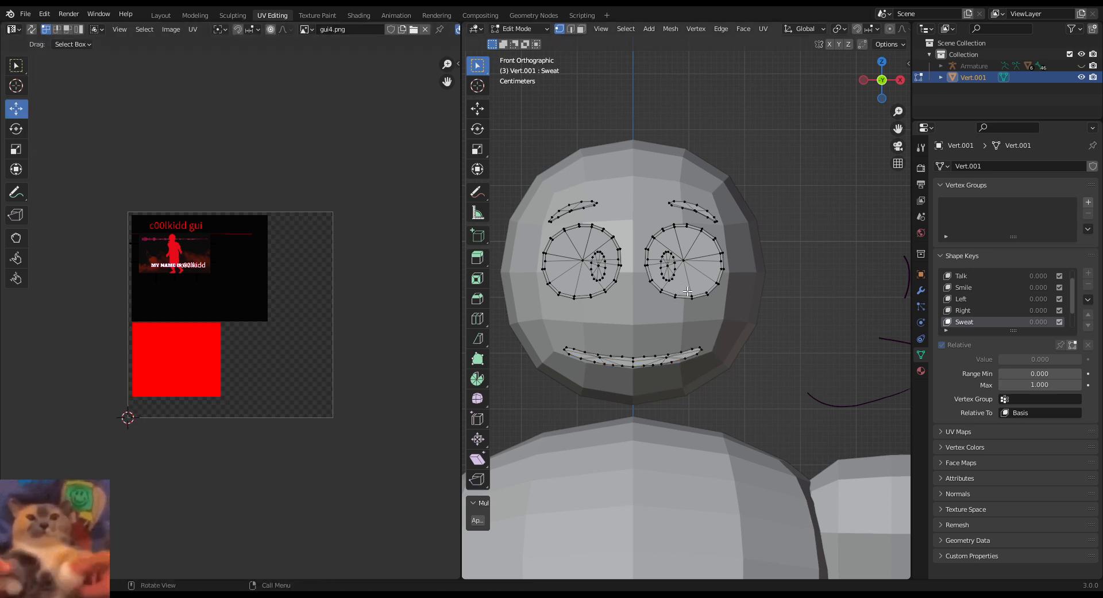
Step: Select the eye, pupil and eyebrow on the sweat-mark side and unwrap them with Project from View
{"action": "key", "text": "l"}
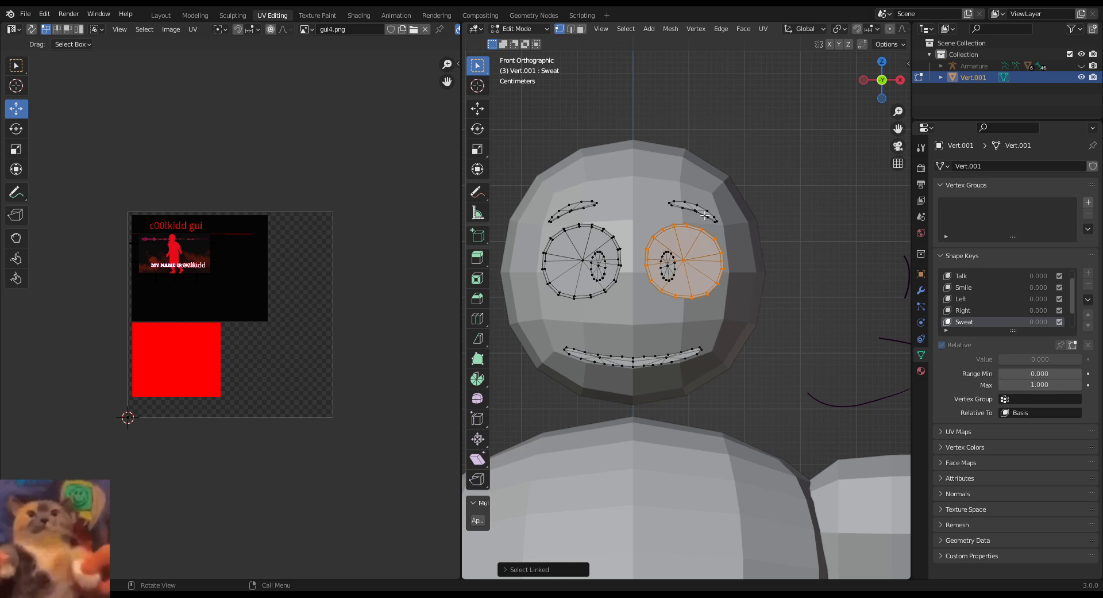
{"action": "key", "text": "l"}
{"action": "key", "text": "l"}
{"action": "key", "text": "u"}
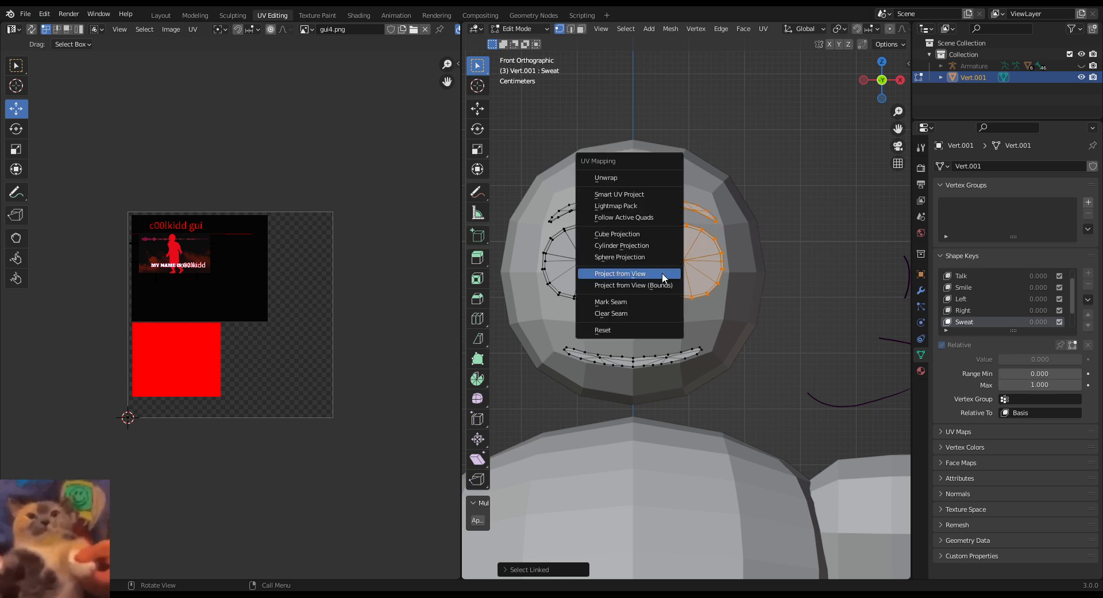
{"action": "left_click", "coordinate": [663, 274]}
Step: Move the projected pupil's UV island from the black area onto the red square of gui4.png
{"action": "key", "text": "a"}
{"action": "left_click", "coordinate": [290, 339]}
{"action": "scroll", "coordinate": [207, 254], "scroll_direction": "up", "scroll_amount": 4}
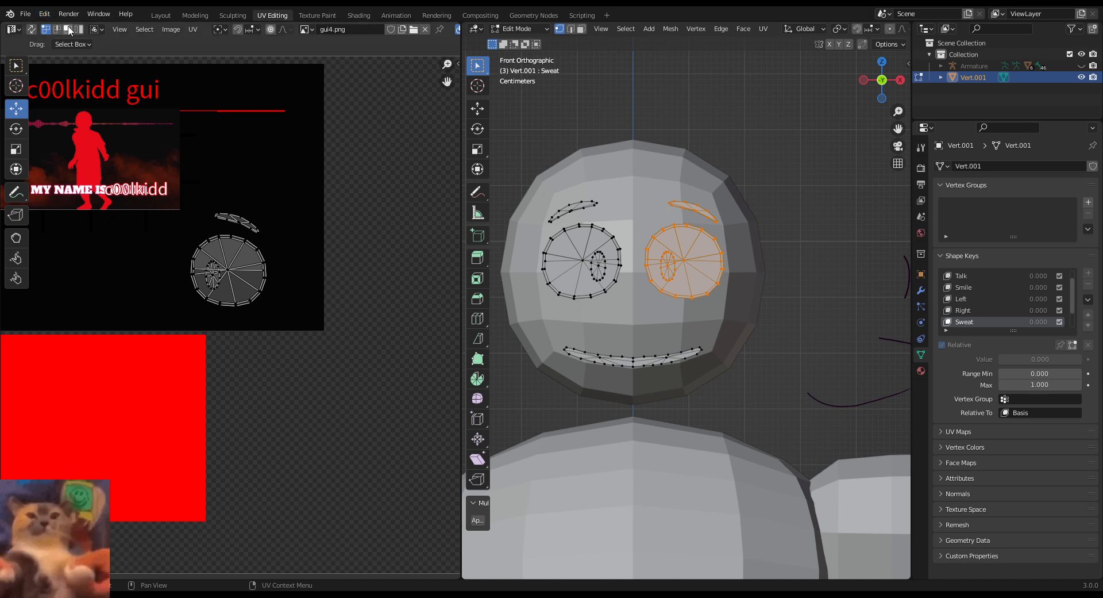
{"action": "key", "text": "l"}
{"action": "left_click_drag", "start_coordinate": [228, 269], "coordinate": [135, 439]}
Step: Move the eye's half-circle eyelid UV island onto the red figure picture in gui4.png and deselect it
{"action": "left_click", "coordinate": [216, 282]}
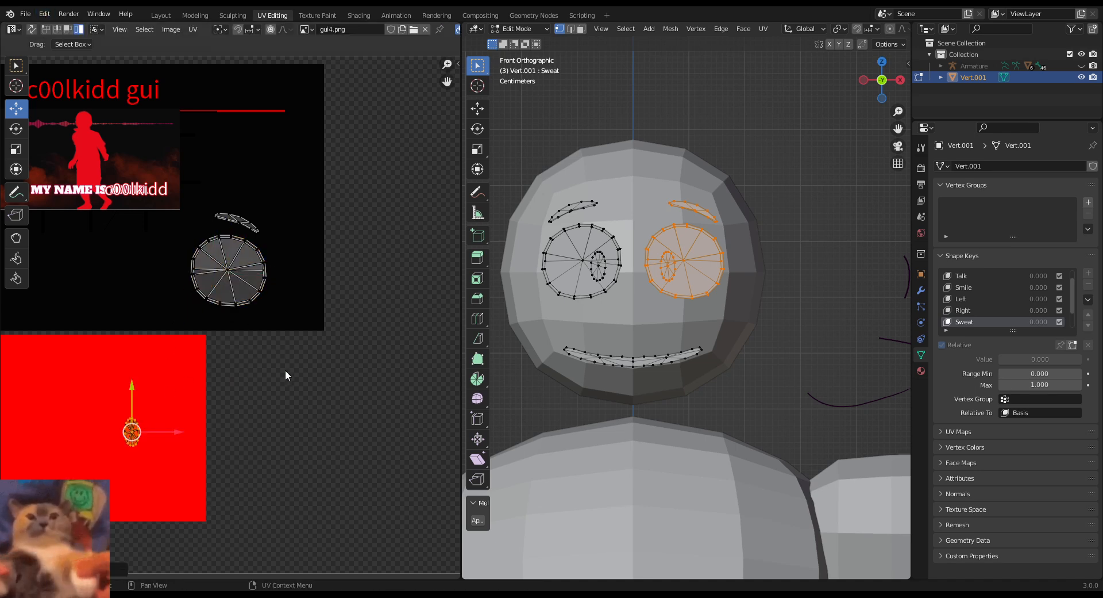
{"action": "left_click", "coordinate": [240, 275]}
{"action": "key", "text": "g"}
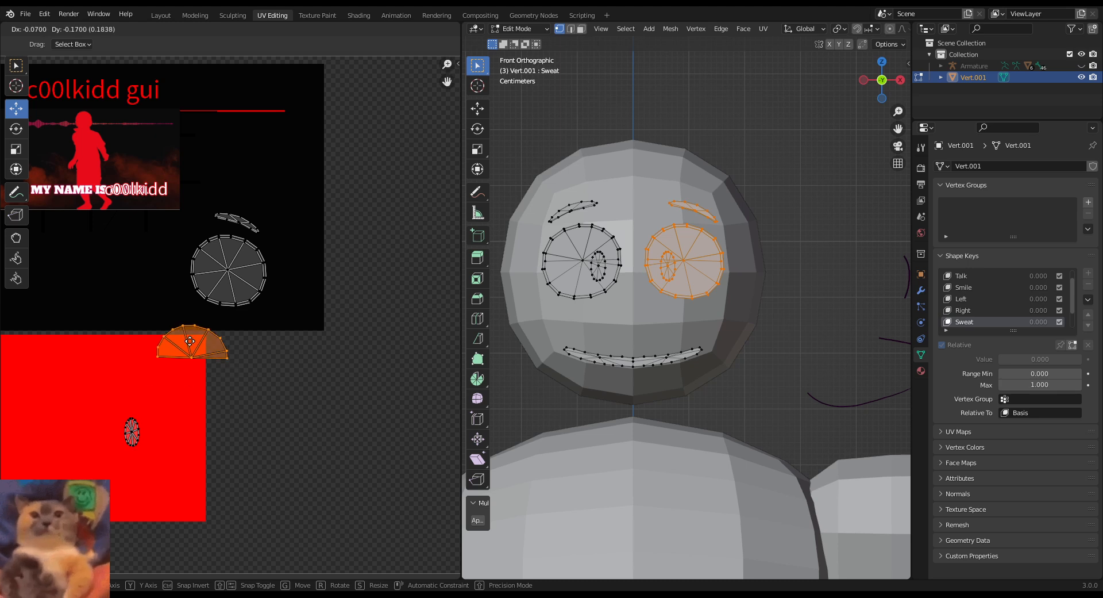
{"action": "left_click", "coordinate": [143, 162]}
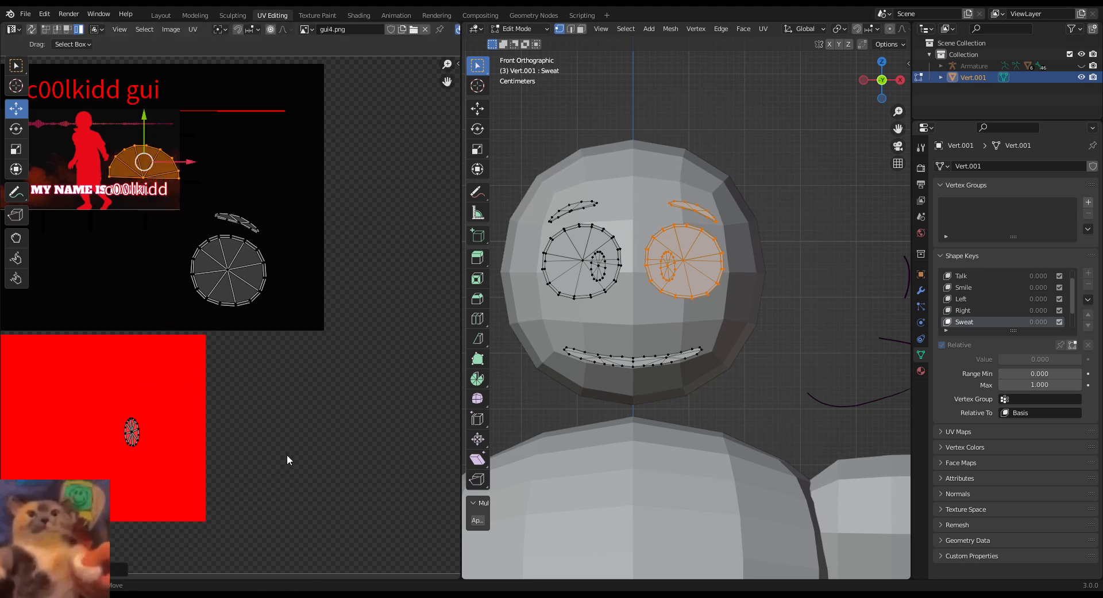
{"action": "left_click", "coordinate": [287, 457]}
Step: Check in the Layout workspace how the texture sits on the face features
{"action": "left_click", "coordinate": [126, 14]}
{"action": "left_click", "coordinate": [125, 14]}
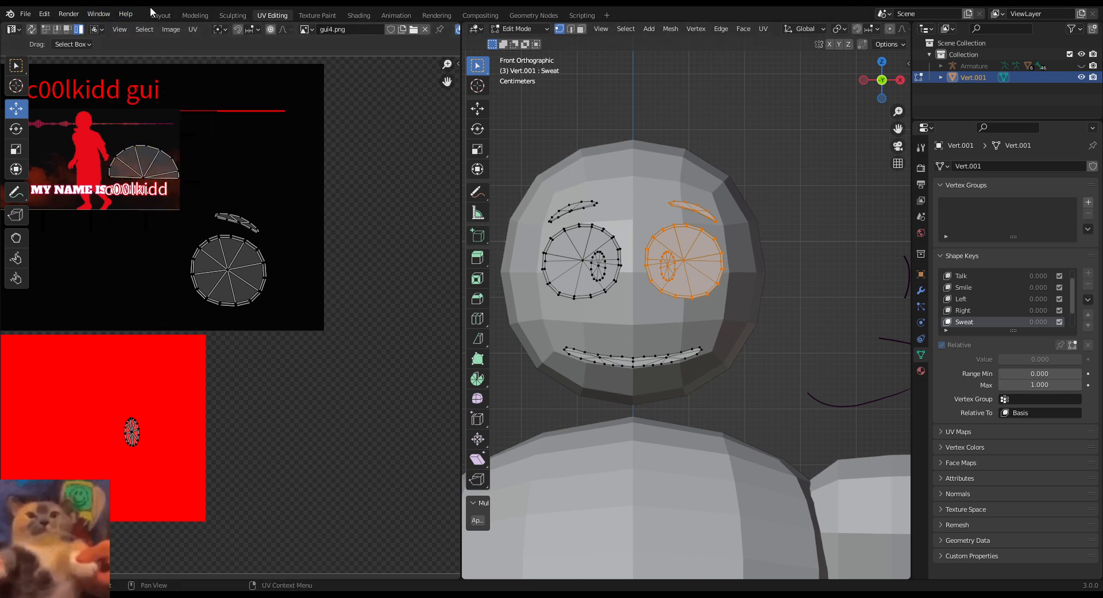
{"action": "left_click", "coordinate": [169, 16]}
{"action": "left_click", "coordinate": [794, 278]}
{"action": "scroll", "coordinate": [510, 488], "scroll_direction": "down", "scroll_amount": 4}
{"action": "middle_click_drag", "start_coordinate": [509, 488], "coordinate": [521, 490], "text": "shift"}
{"action": "scroll", "coordinate": [508, 424], "scroll_direction": "up", "scroll_amount": 3}
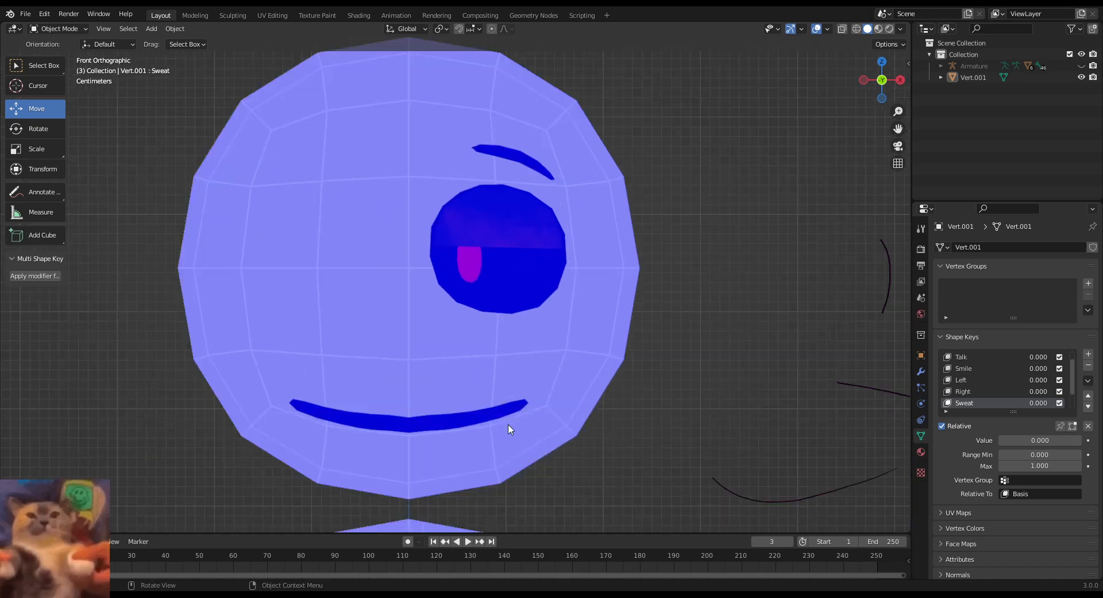
{"action": "left_click", "coordinate": [410, 246]}
{"action": "left_click", "coordinate": [262, 15]}
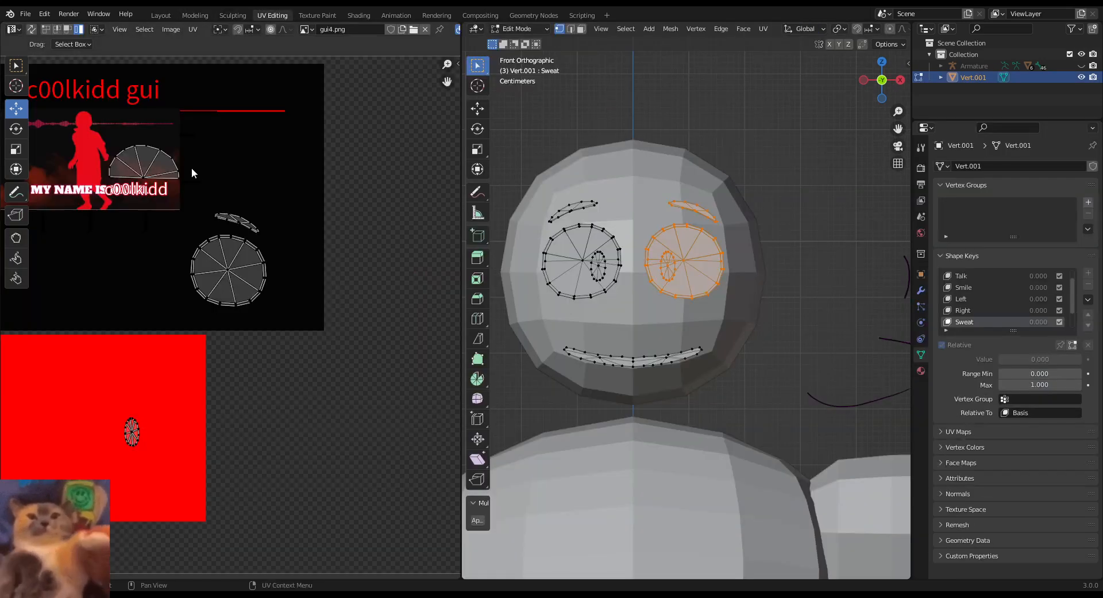
{"action": "key", "text": "a"}
{"action": "left_click_drag", "start_coordinate": [854, 328], "coordinate": [635, 185]}
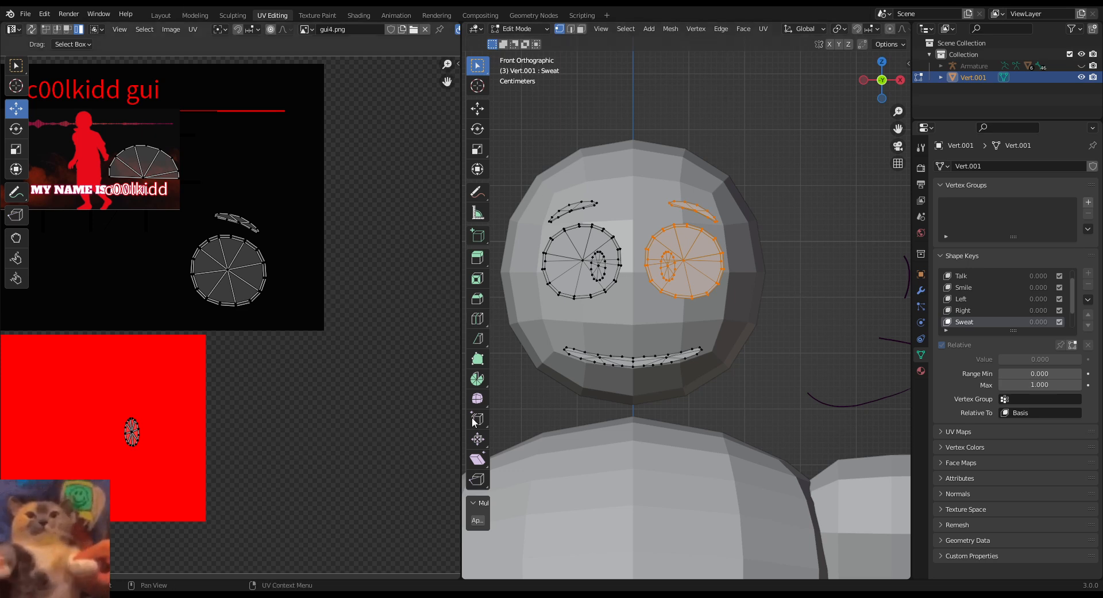
Step: Put Vert.001 into Edit Mode in the Layout workspace and select the entire face features mesh
{"action": "left_click", "coordinate": [161, 15]}
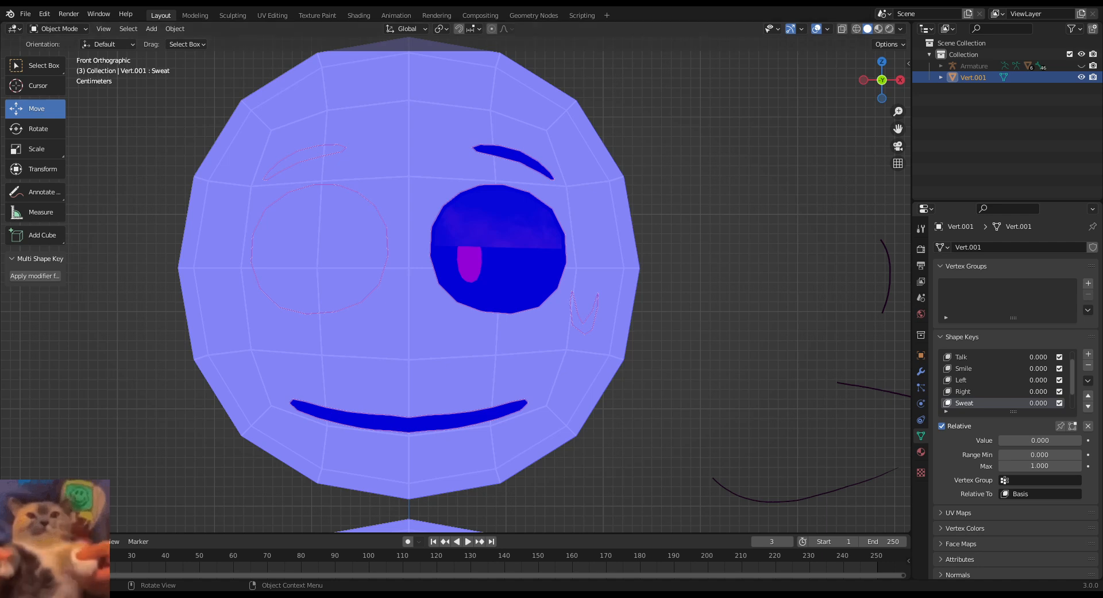
{"action": "left_click", "coordinate": [59, 29]}
{"action": "left_click", "coordinate": [63, 54]}
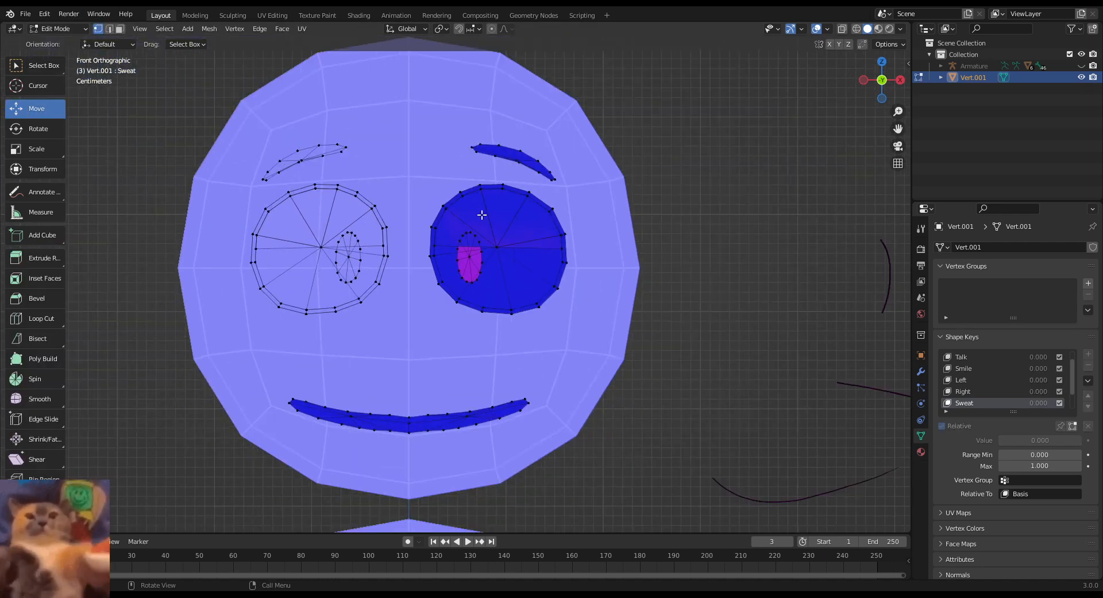
{"action": "left_click", "coordinate": [495, 245]}
{"action": "key", "text": "a"}
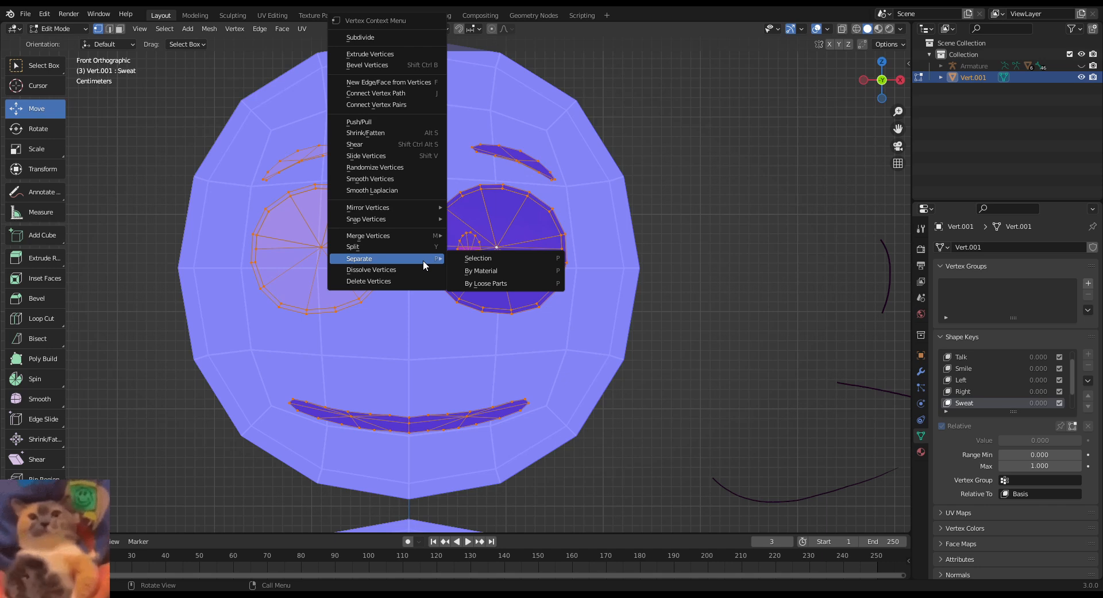
Step: Unwrap all selected face features from the front with Project from View in the UV Editing workspace
{"action": "left_click", "coordinate": [271, 16]}
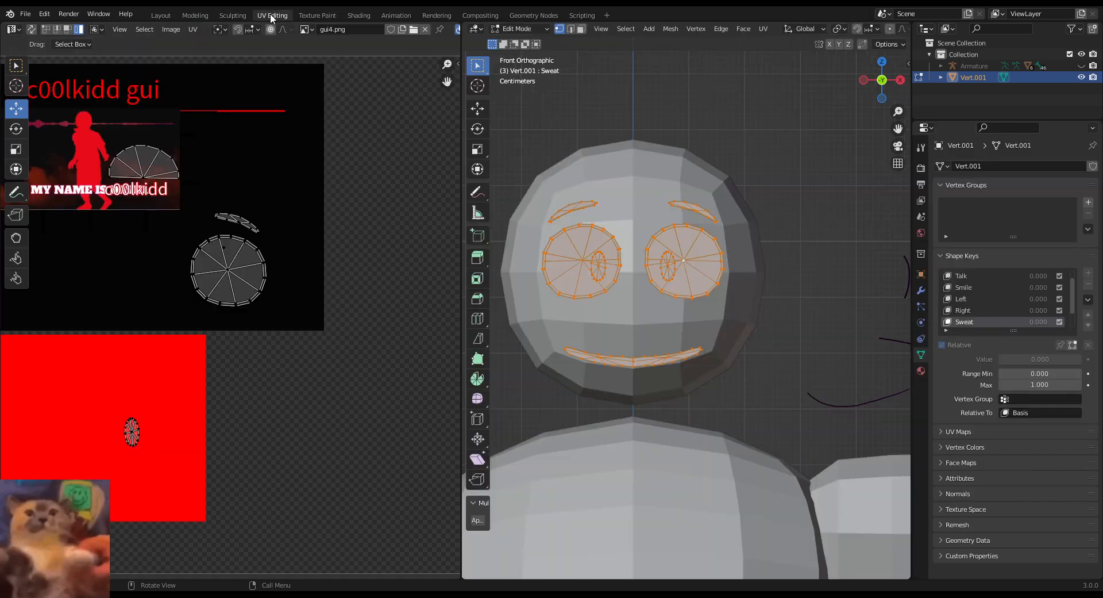
{"action": "right_click", "coordinate": [585, 293]}
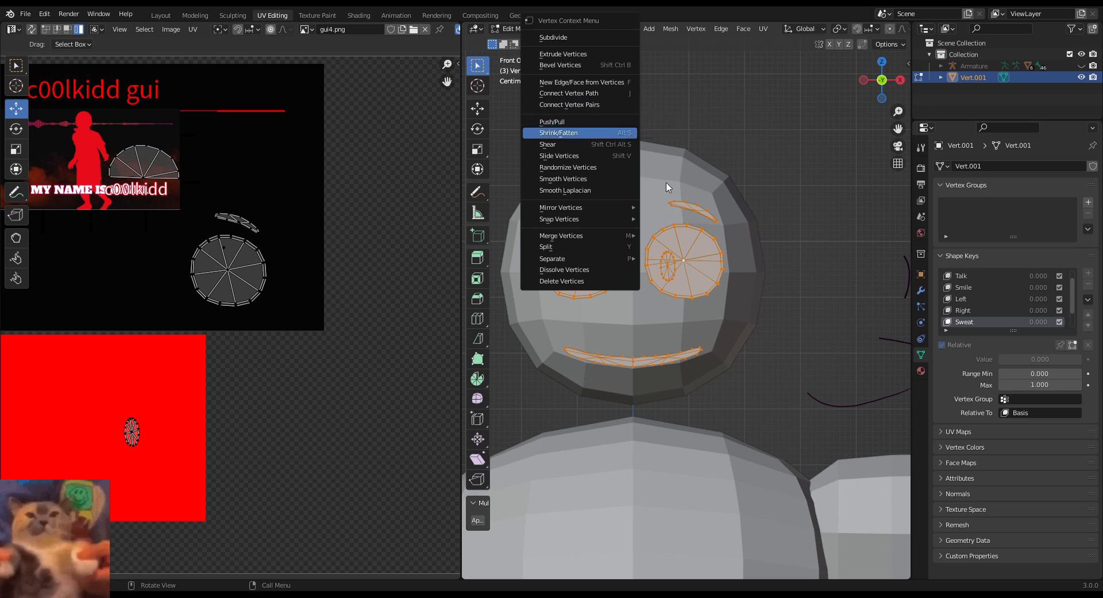
{"action": "key", "text": "u"}
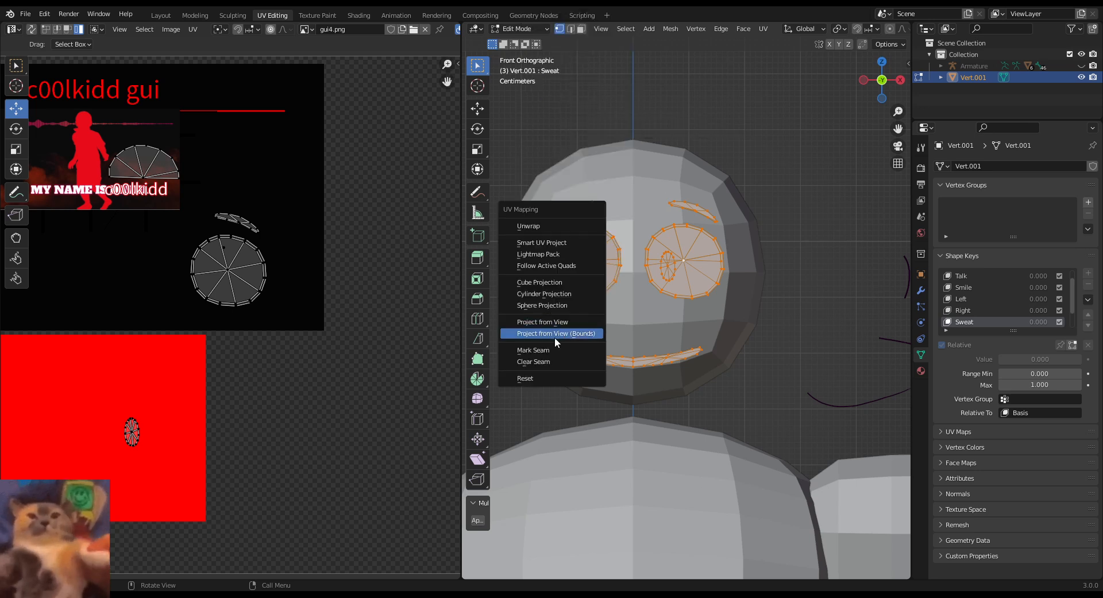
{"action": "key", "text": "Escape"}
{"action": "key", "text": "u"}
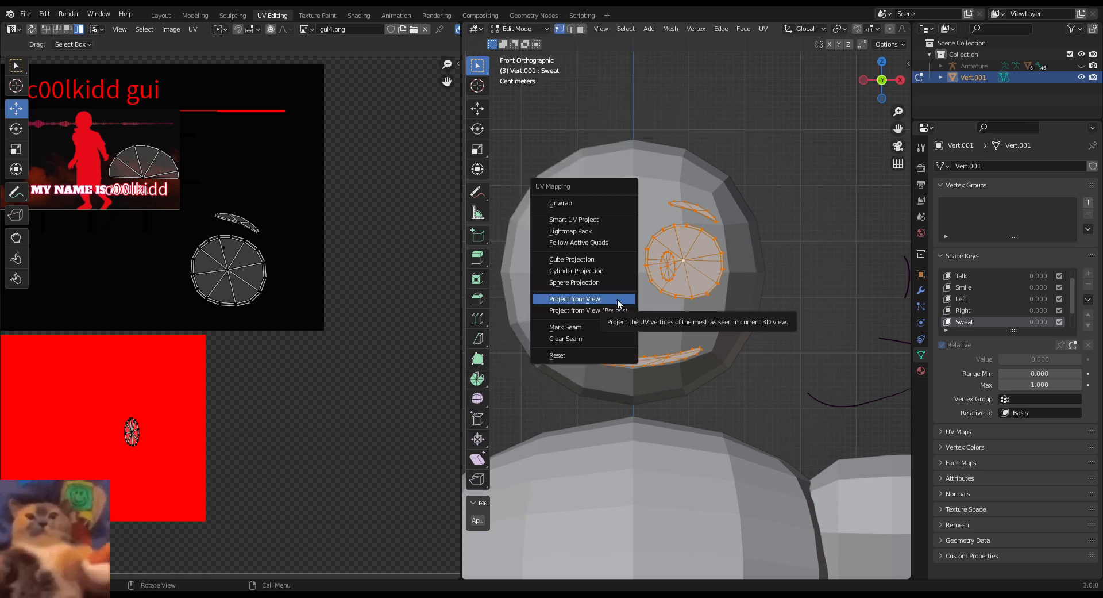
{"action": "left_click", "coordinate": [620, 299]}
{"action": "scroll", "coordinate": [144, 386], "scroll_direction": "down", "scroll_amount": 5}
{"action": "scroll", "coordinate": [182, 344], "scroll_direction": "up", "scroll_amount": 5}
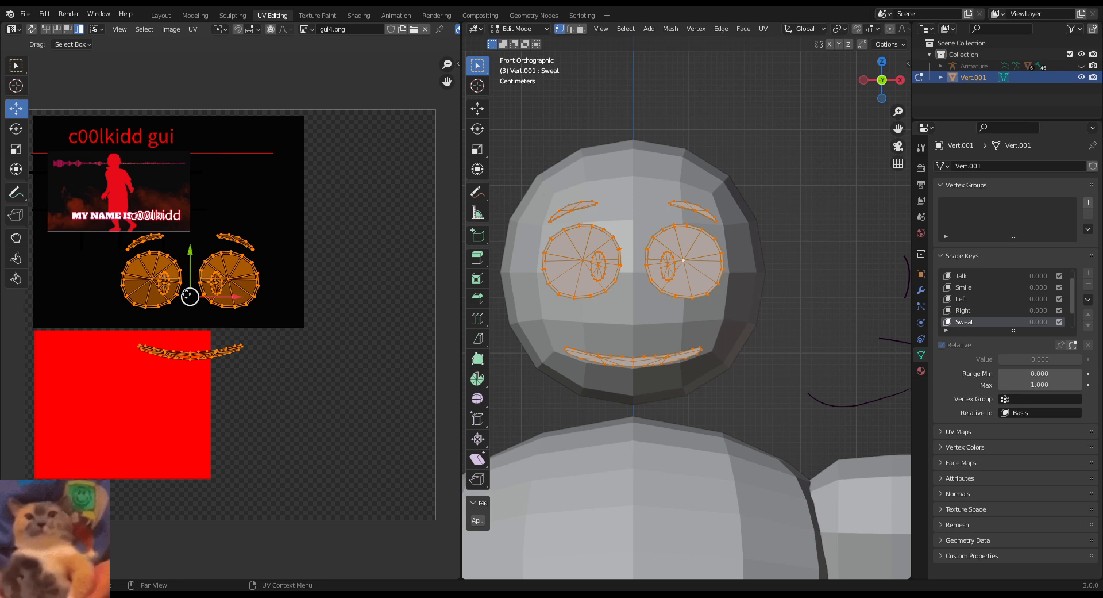
Step: Move all face UVs fully onto the black area of gui4.png and scale them down slightly
{"action": "left_click_drag", "start_coordinate": [189, 296], "coordinate": [230, 234]}
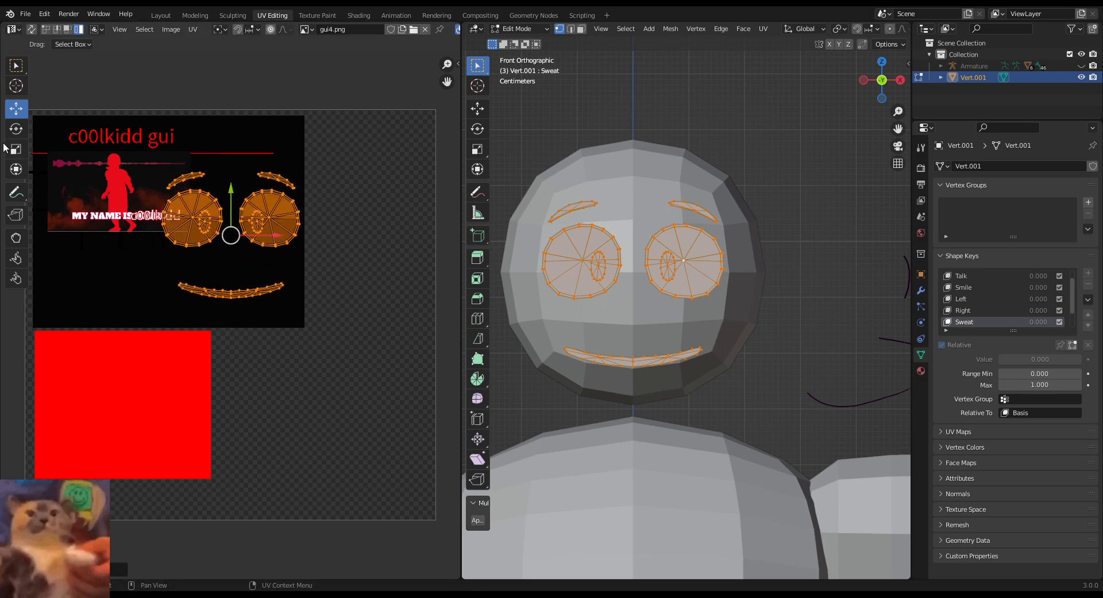
{"action": "left_click", "coordinate": [16, 149]}
{"action": "left_click_drag", "start_coordinate": [255, 271], "coordinate": [243, 254]}
Step: Select both pupils' UV islands and move them onto the red square of gui4.png
{"action": "scroll", "coordinate": [331, 271], "scroll_direction": "up", "scroll_amount": 3}
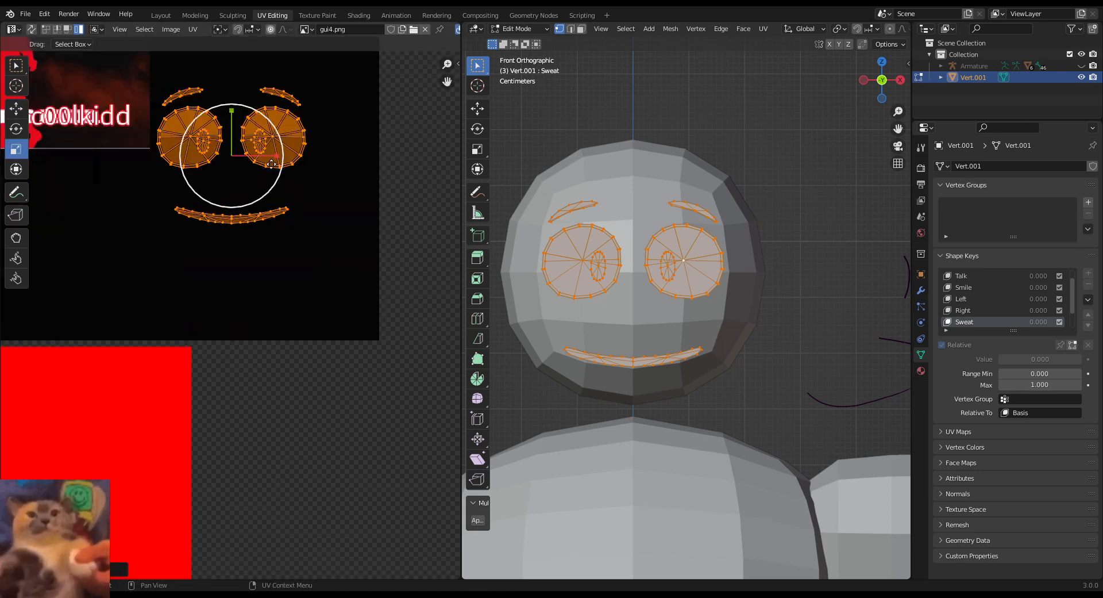
{"action": "left_click", "coordinate": [260, 142]}
{"action": "left_click", "coordinate": [203, 141], "text": "shift"}
{"action": "scroll", "coordinate": [67, 141], "scroll_direction": "down", "scroll_amount": 2}
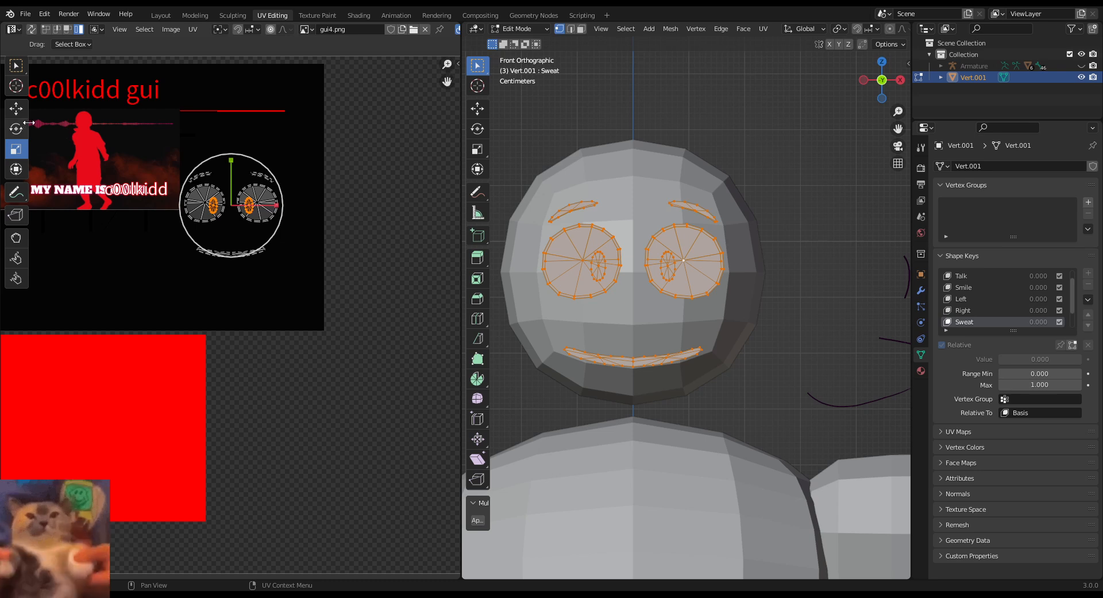
{"action": "left_click", "coordinate": [17, 108]}
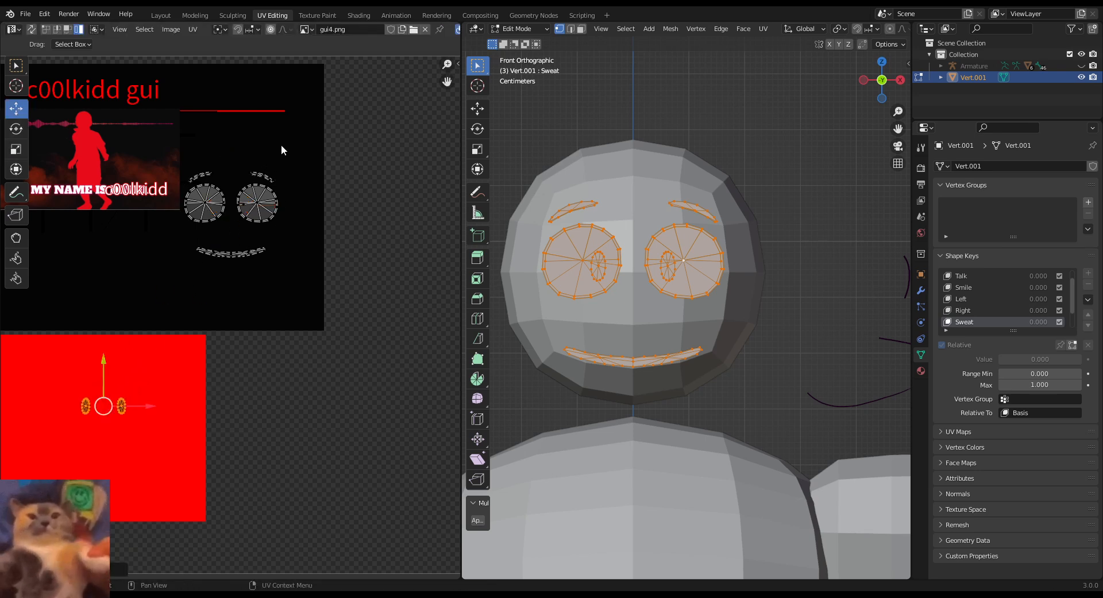
Step: Select both upper eyelids' UV islands, move them onto the dark red picture of gui4.png, and scale them down
{"action": "left_click", "coordinate": [262, 198]}
{"action": "left_click", "coordinate": [206, 204], "text": "shift"}
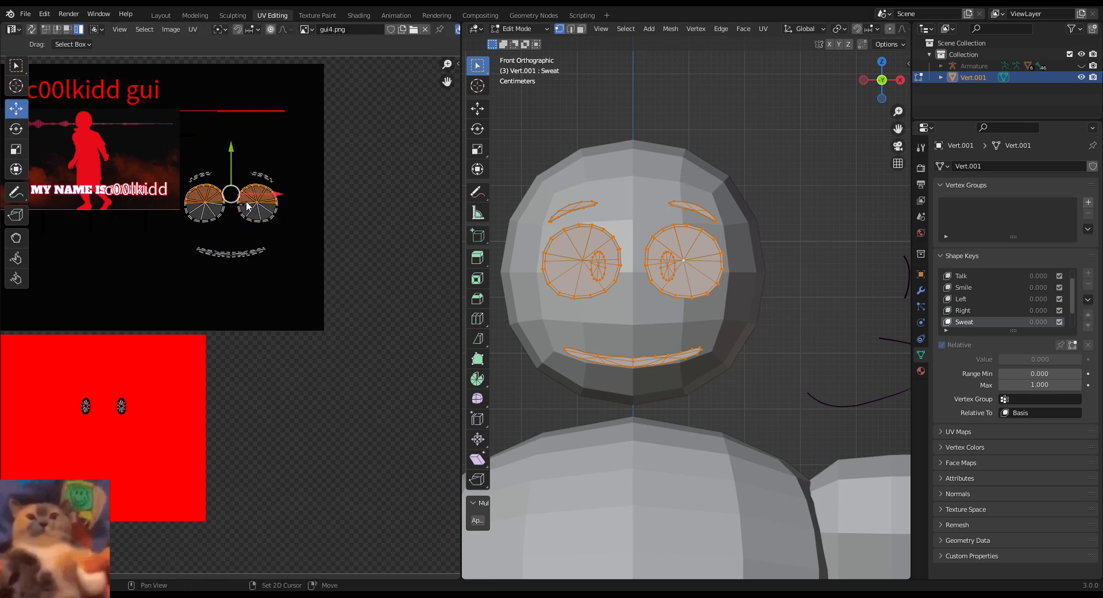
{"action": "left_click_drag", "start_coordinate": [230, 201], "coordinate": [137, 164]}
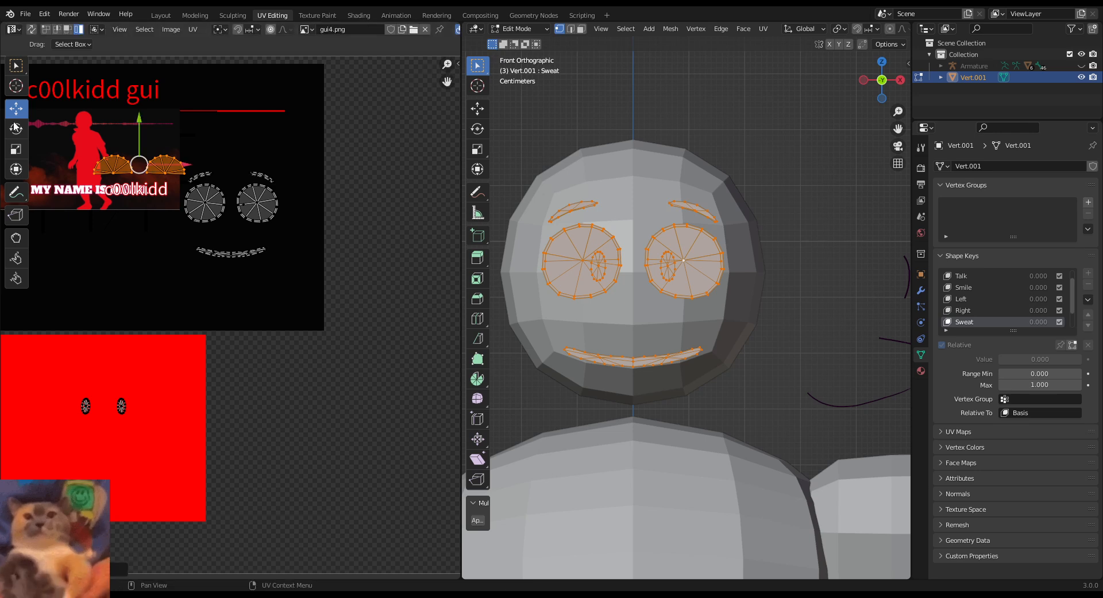
{"action": "left_click", "coordinate": [16, 149]}
{"action": "left_click_drag", "start_coordinate": [127, 200], "coordinate": [136, 185]}
Step: Return to the Layout workspace, preview the Sweat shape key, and open the Sad shape key in Edit Mode
{"action": "left_click", "coordinate": [161, 15]}
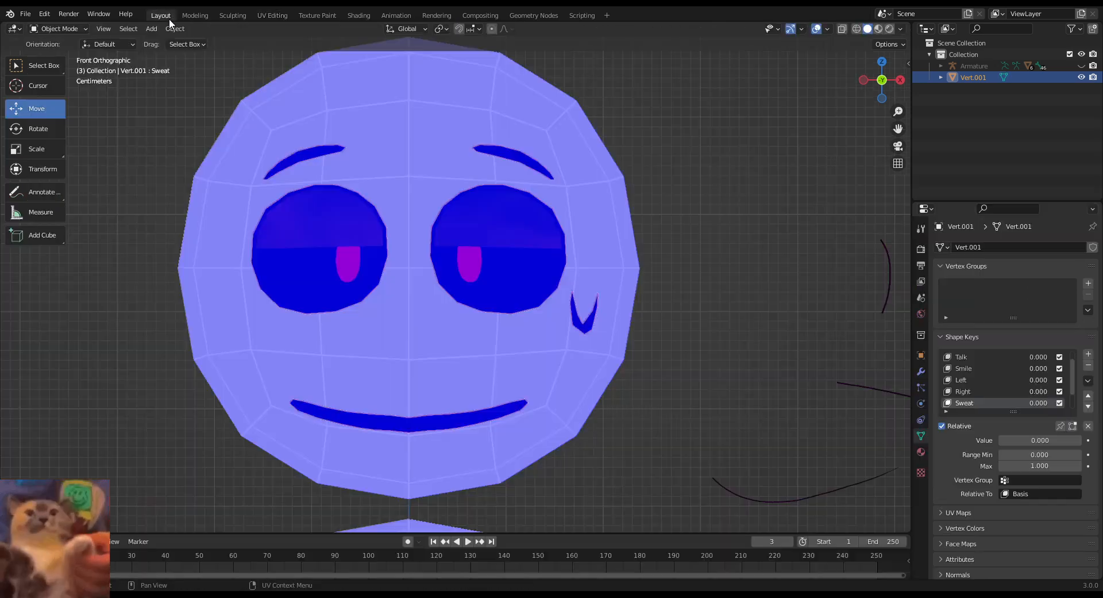
{"action": "scroll", "coordinate": [660, 381], "scroll_direction": "up", "scroll_amount": 3}
{"action": "left_click", "coordinate": [518, 313]}
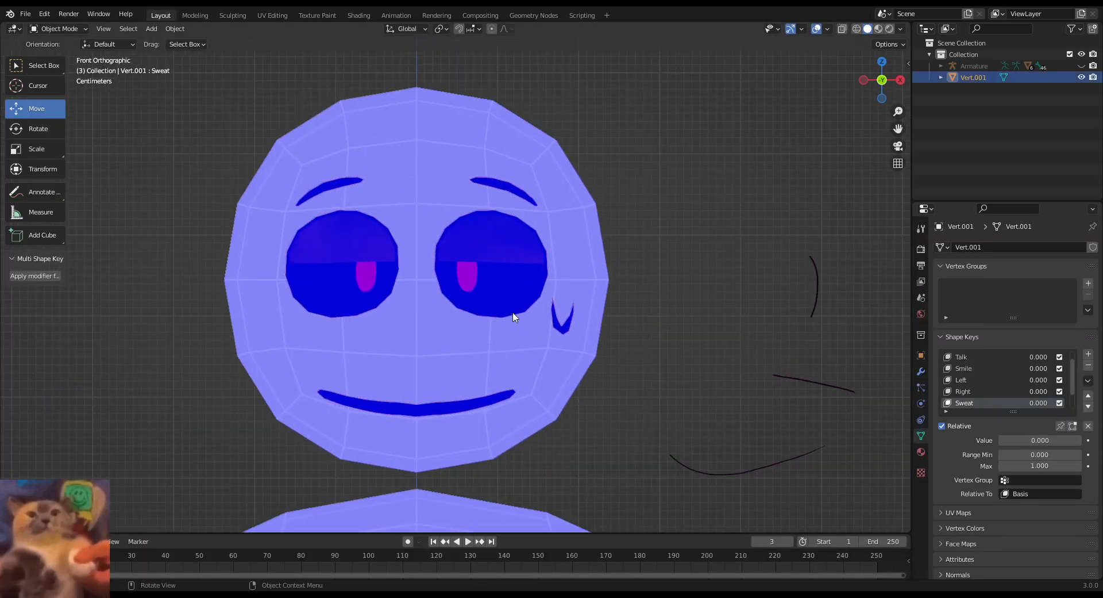
{"action": "mouse_move", "coordinate": [1016, 438]}
{"action": "left_mouse_down"}
{"action": "mouse_move", "coordinate": [1092, 438]}
{"action": "mouse_move", "coordinate": [1006, 441]}
{"action": "left_mouse_up"}
{"action": "left_click", "coordinate": [969, 369]}
{"action": "left_click", "coordinate": [971, 380]}
{"action": "left_click", "coordinate": [995, 391]}
{"action": "scroll", "coordinate": [1044, 385], "scroll_direction": "down", "scroll_amount": 2}
{"action": "left_click", "coordinate": [962, 391]}
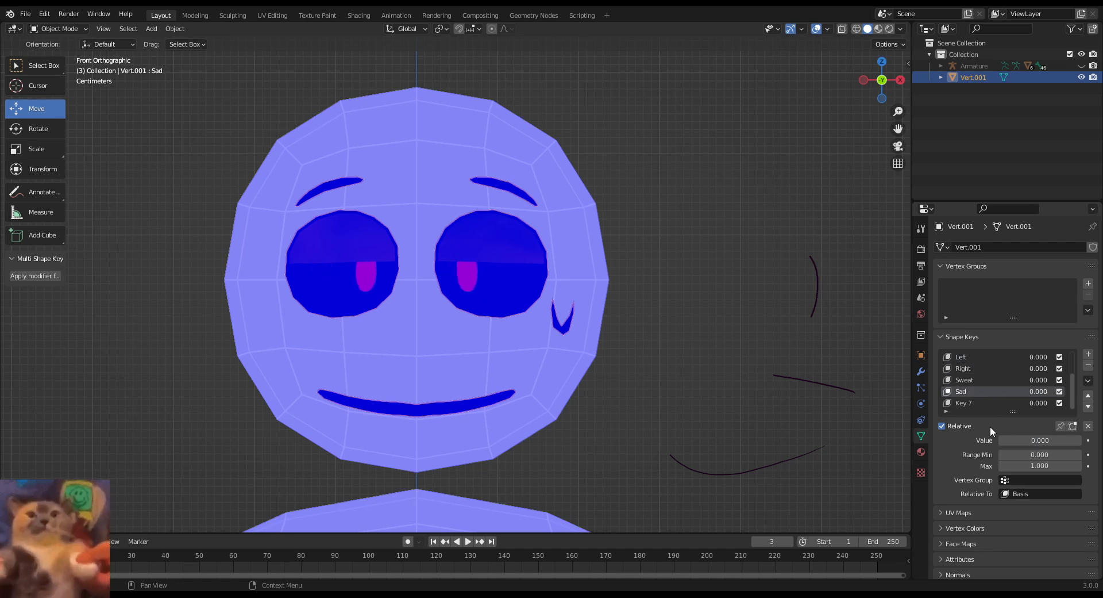
{"action": "left_click", "coordinate": [73, 31]}
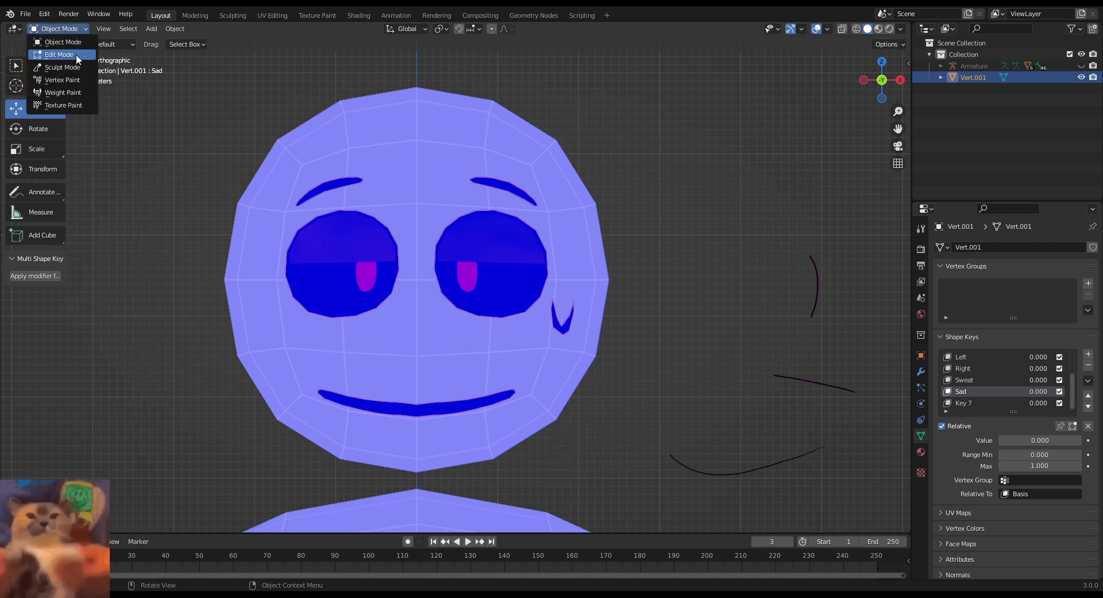
{"action": "left_click", "coordinate": [75, 54]}
Step: Try to pull the middle of the eyebrow on the sweat drop's side downward with proportional editing
{"action": "middle_click_drag", "start_coordinate": [596, 178], "coordinate": [570, 206], "text": "shift"}
{"action": "left_click", "coordinate": [569, 205]}
{"action": "scroll", "coordinate": [535, 178], "scroll_direction": "up", "scroll_amount": 2}
{"action": "middle_click_drag", "start_coordinate": [509, 158], "coordinate": [482, 214], "text": "shift"}
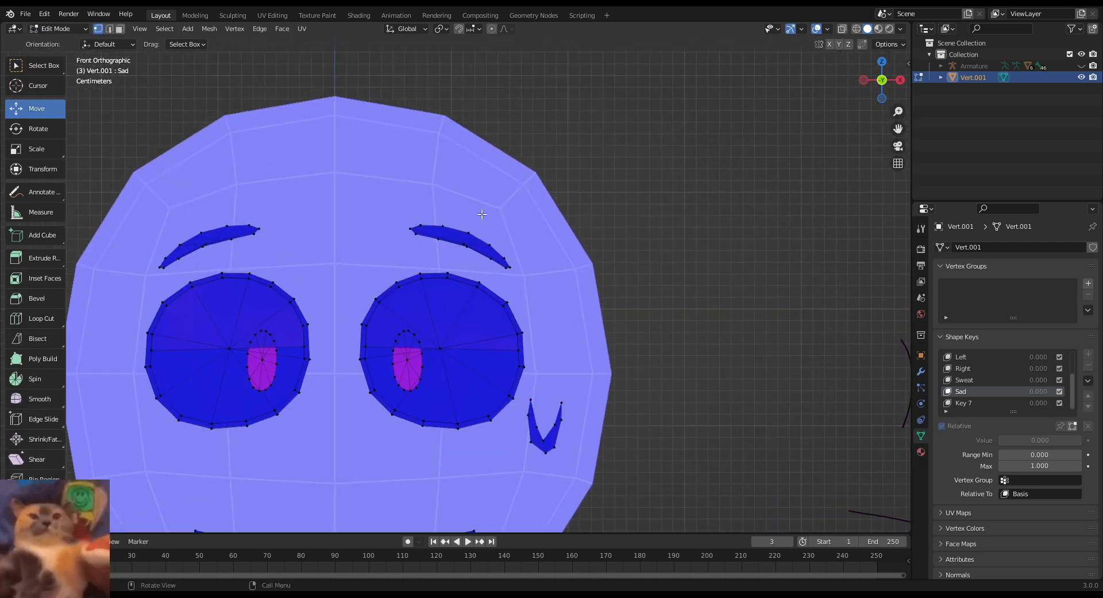
{"action": "scroll", "coordinate": [483, 214], "scroll_direction": "up", "scroll_amount": 3}
{"action": "left_click_drag", "start_coordinate": [489, 225], "coordinate": [447, 266]}
{"action": "key", "text": "o"}
{"action": "key", "text": "ctrl+z"}
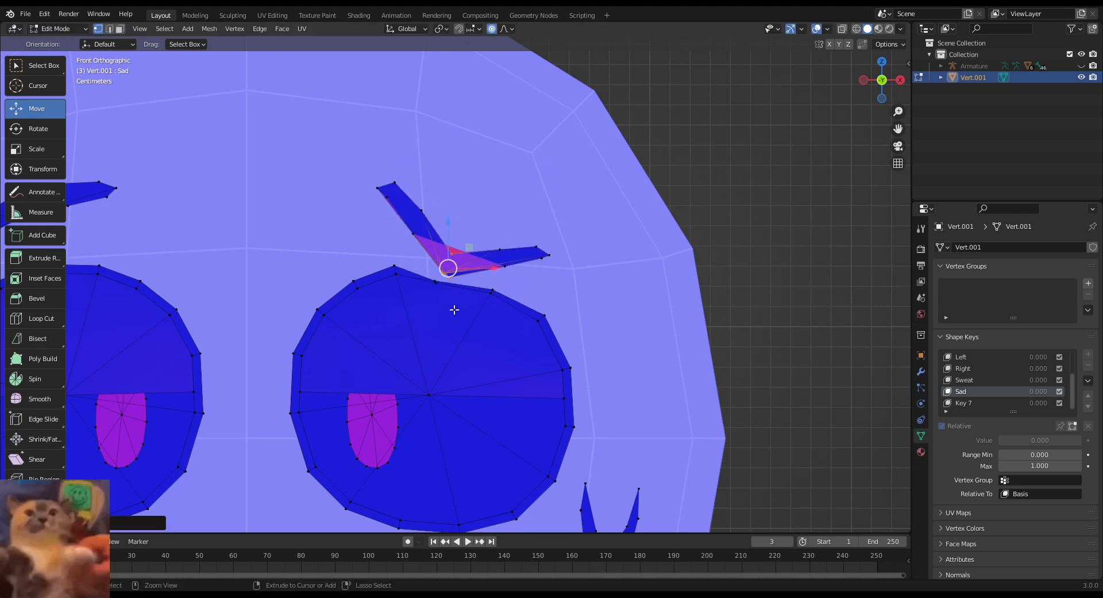
{"action": "key", "text": "ctrl+z"}
Step: Select the linked eye and upper eyelid geometry on the sweat drop's side and hide it, leaving the pupil
{"action": "middle_click_drag", "start_coordinate": [648, 312], "coordinate": [651, 295], "text": "shift"}
{"action": "left_click", "coordinate": [652, 292]}
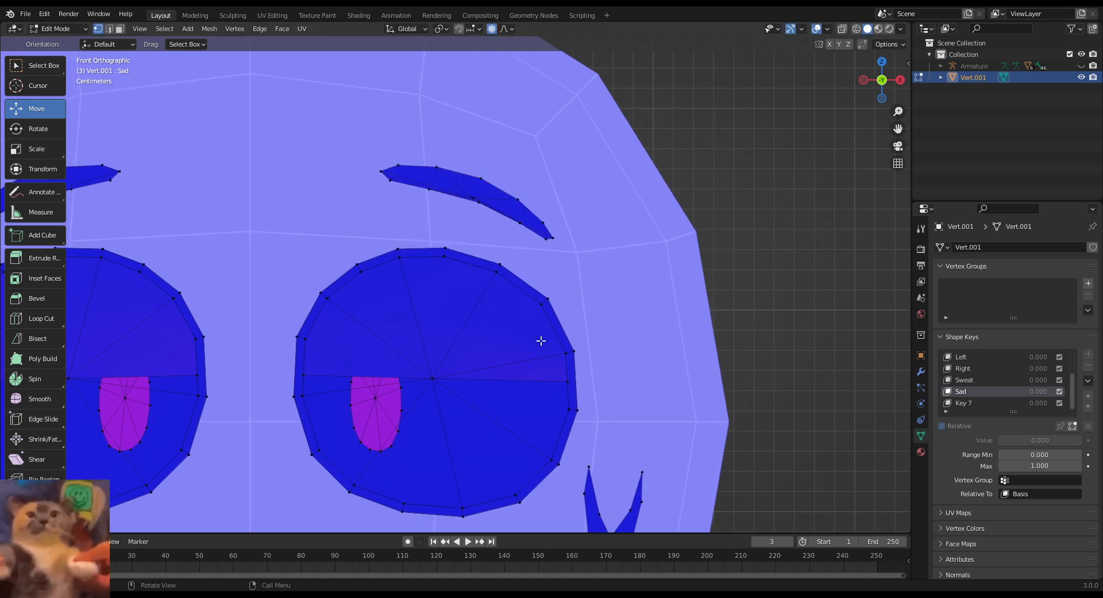
{"action": "key", "text": "l"}
{"action": "key", "text": "l"}
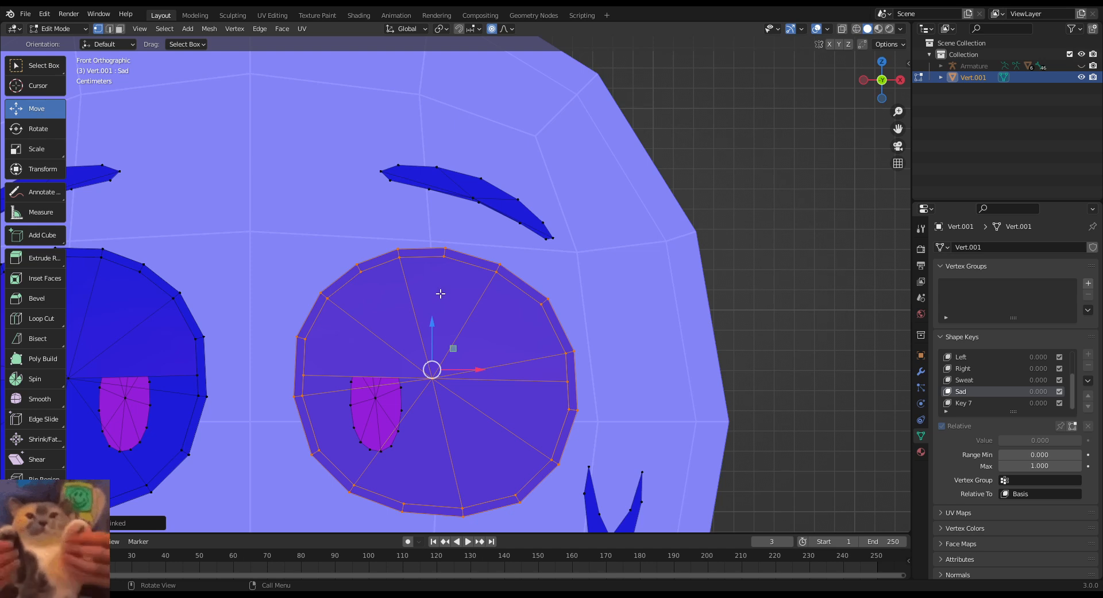
{"action": "key", "text": "h"}
{"action": "middle_click_drag", "start_coordinate": [351, 381], "coordinate": [497, 370], "text": "shift"}
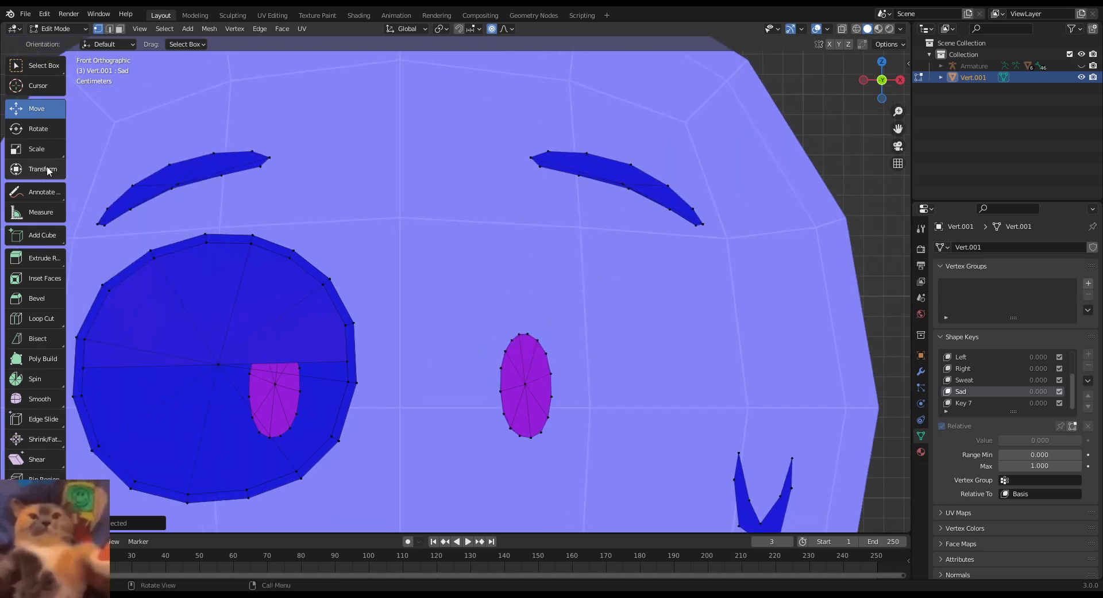
Step: Enable X mirroring and pull the middle of both eyebrows downward with proportional editing for the Sad expression
{"action": "scroll", "coordinate": [518, 197], "scroll_direction": "down", "scroll_amount": 1}
{"action": "left_click_drag", "start_coordinate": [612, 212], "coordinate": [589, 174]}
{"action": "key", "text": "g"}
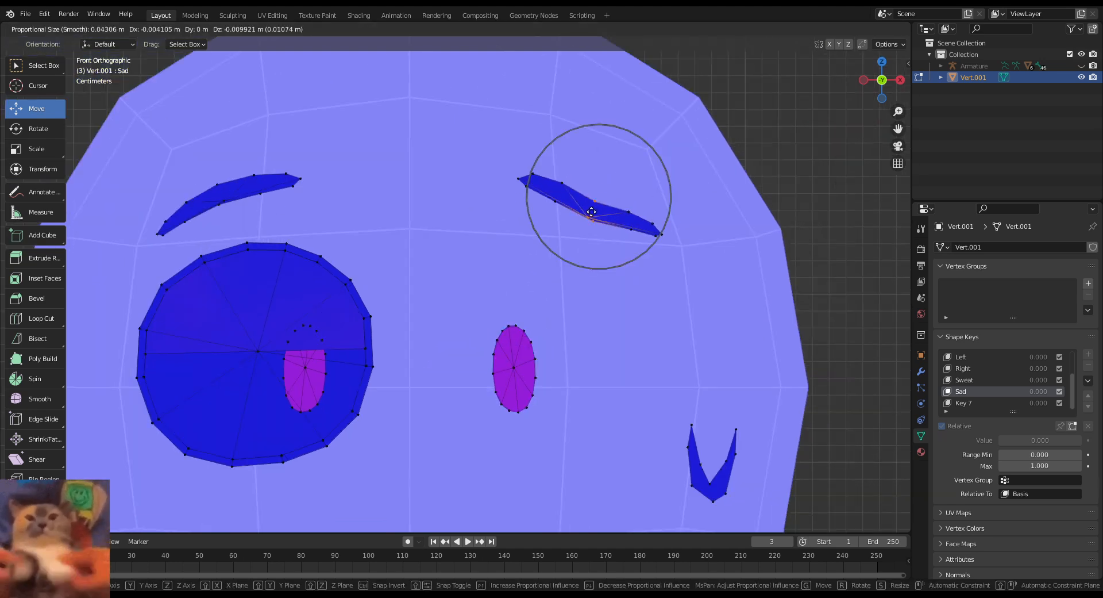
{"action": "left_click", "coordinate": [587, 193]}
{"action": "key", "text": "ctrl+z"}
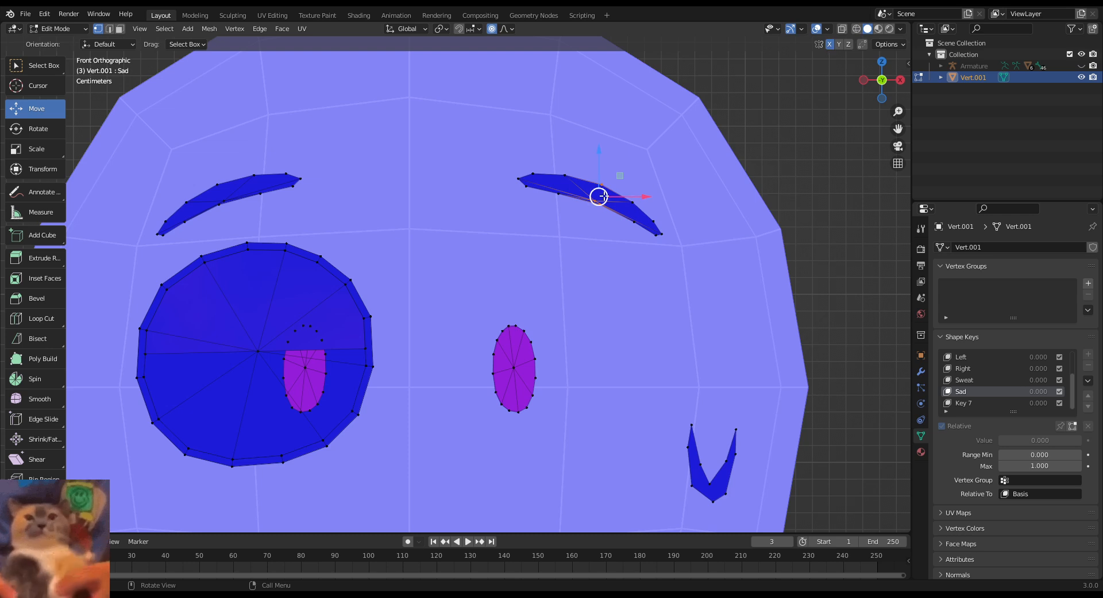
{"action": "key", "text": "g"}
{"action": "scroll", "coordinate": [589, 224], "scroll_direction": "down", "scroll_amount": 4}
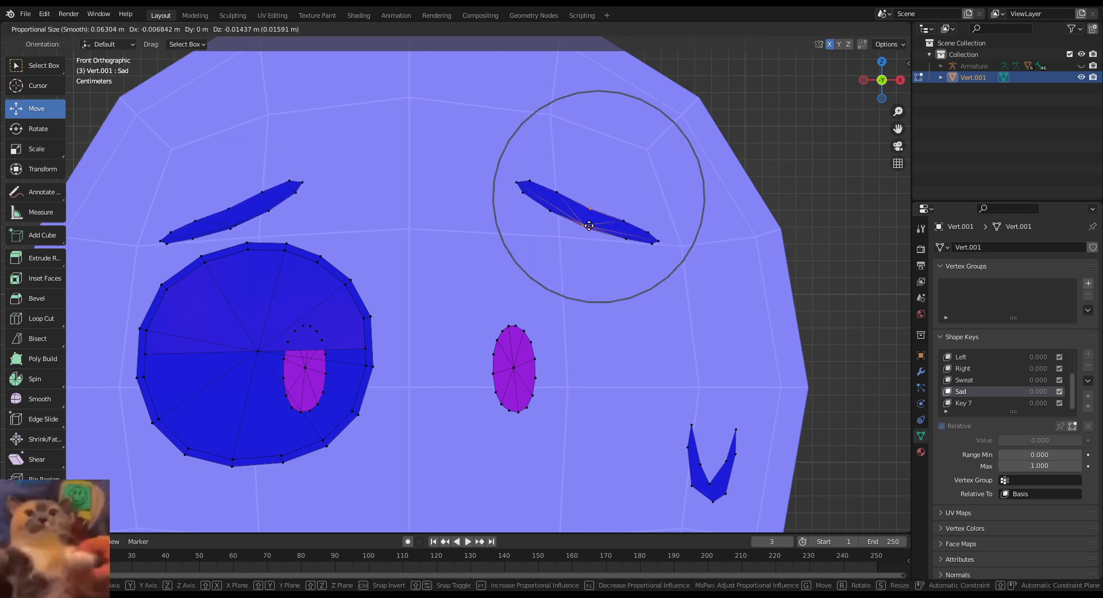
{"action": "left_click", "coordinate": [585, 228]}
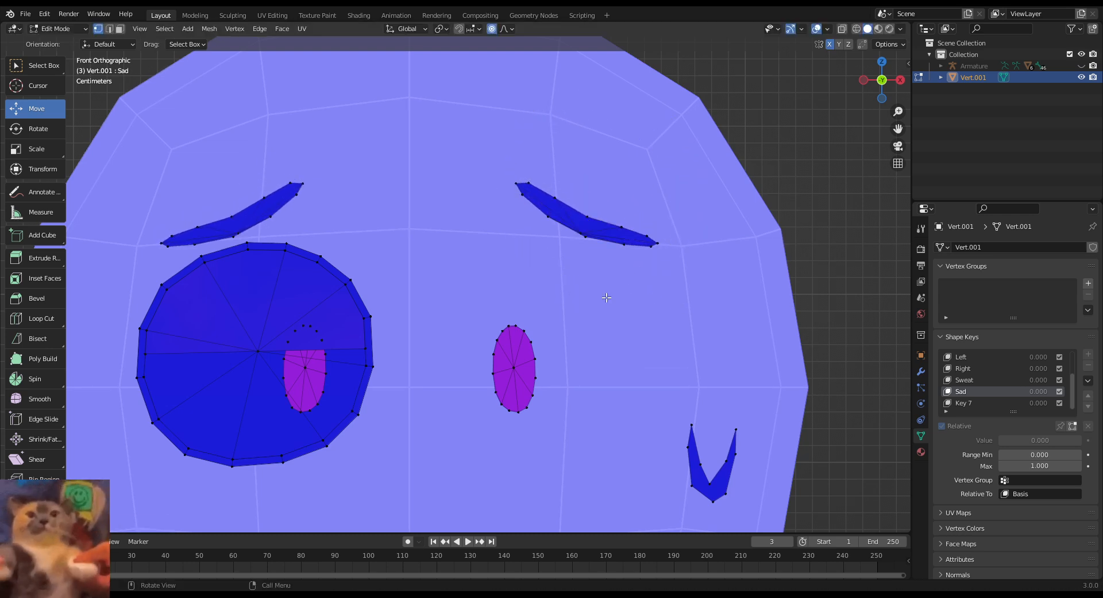
Step: Reveal the hidden eye, tilt both upper eyelids down toward their outer ends, and shift them back inside the eyes
{"action": "key", "text": "alt+h"}
{"action": "left_click", "coordinate": [719, 261]}
{"action": "middle_click_drag", "start_coordinate": [596, 344], "coordinate": [560, 277], "text": "shift"}
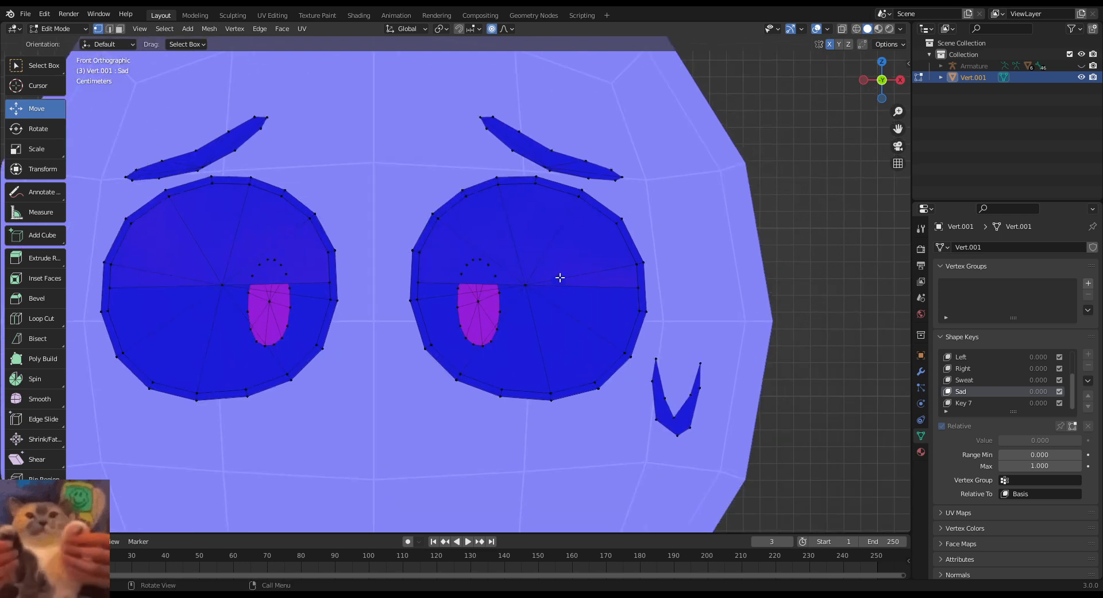
{"action": "left_click", "coordinate": [563, 289]}
{"action": "key", "text": "l"}
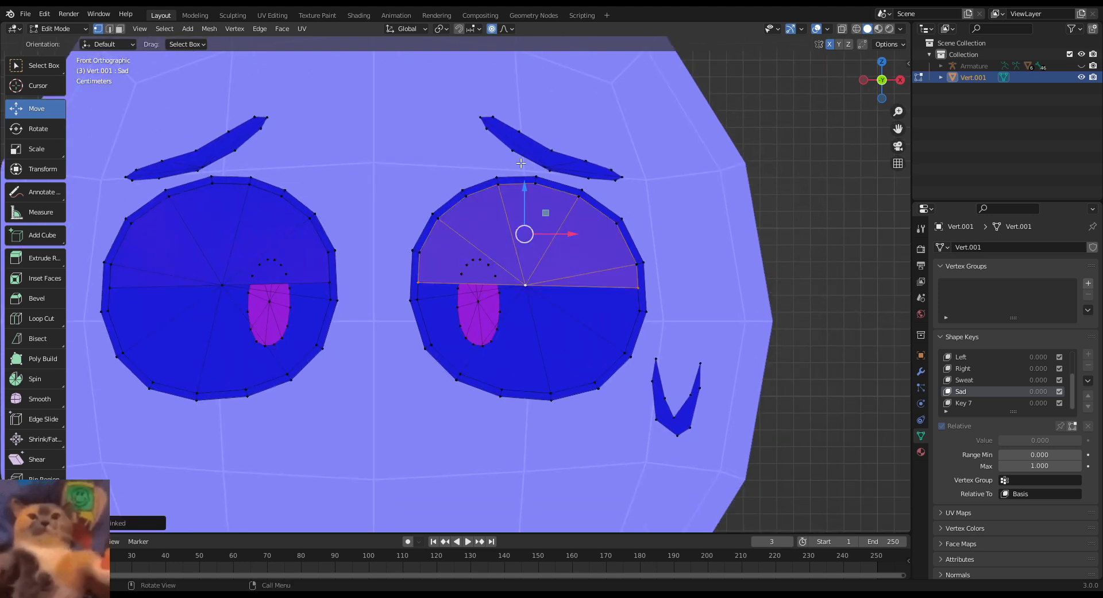
{"action": "left_click", "coordinate": [491, 28]}
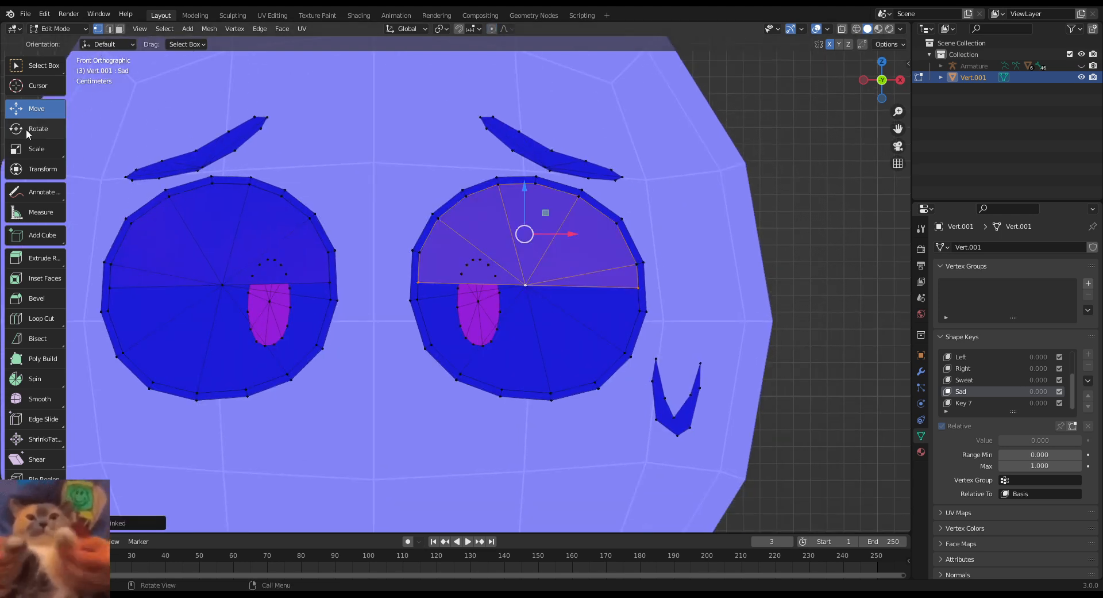
{"action": "left_click", "coordinate": [18, 129]}
{"action": "left_click_drag", "start_coordinate": [569, 282], "coordinate": [553, 272]}
{"action": "left_click", "coordinate": [37, 109]}
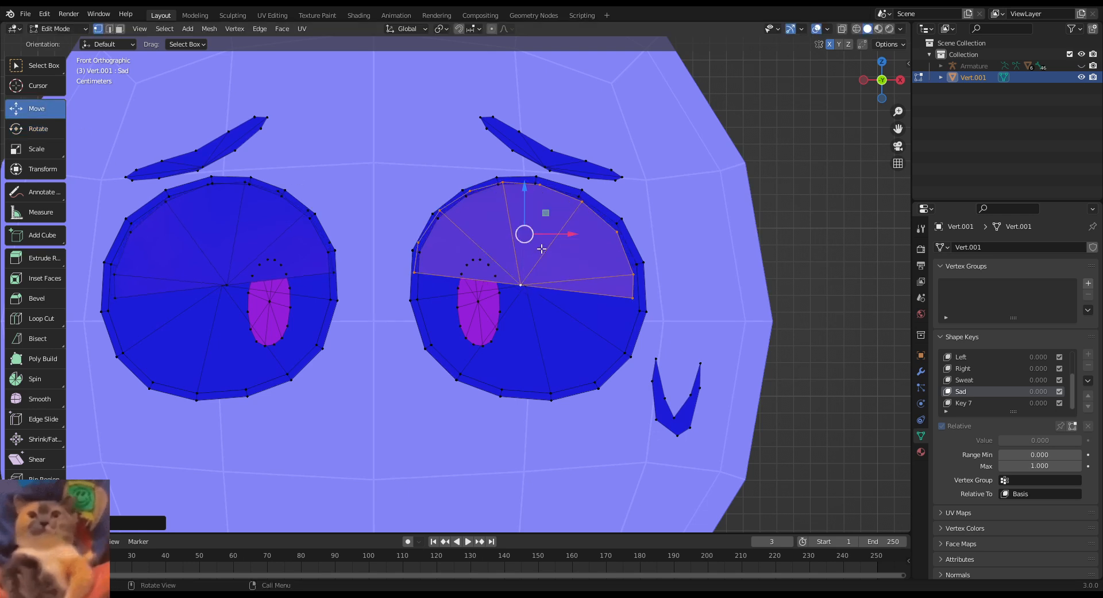
{"action": "left_click_drag", "start_coordinate": [553, 234], "coordinate": [558, 236]}
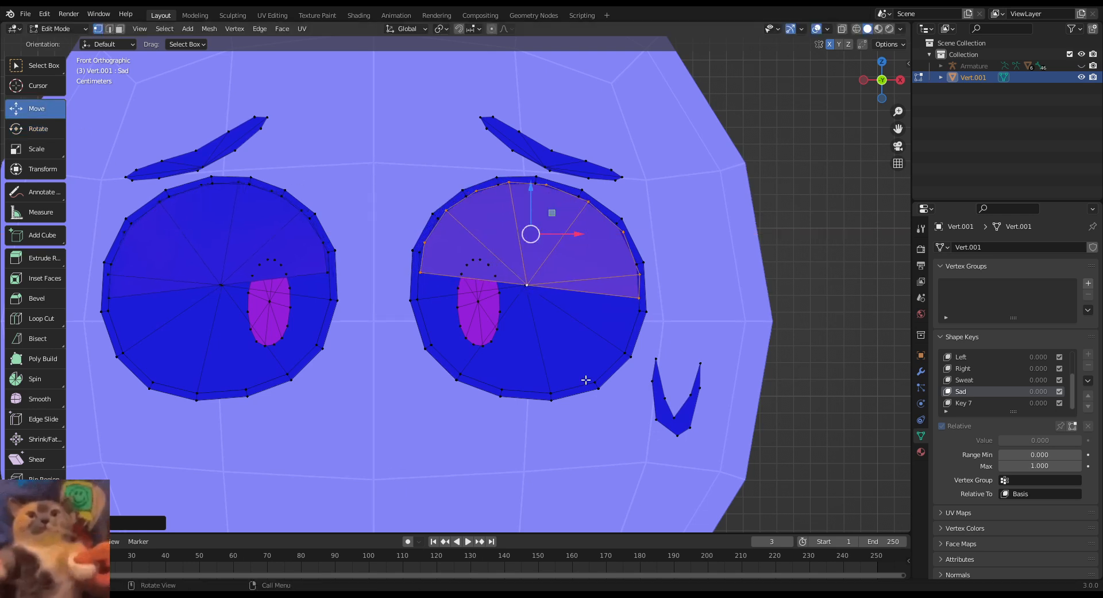
{"action": "left_click", "coordinate": [677, 435]}
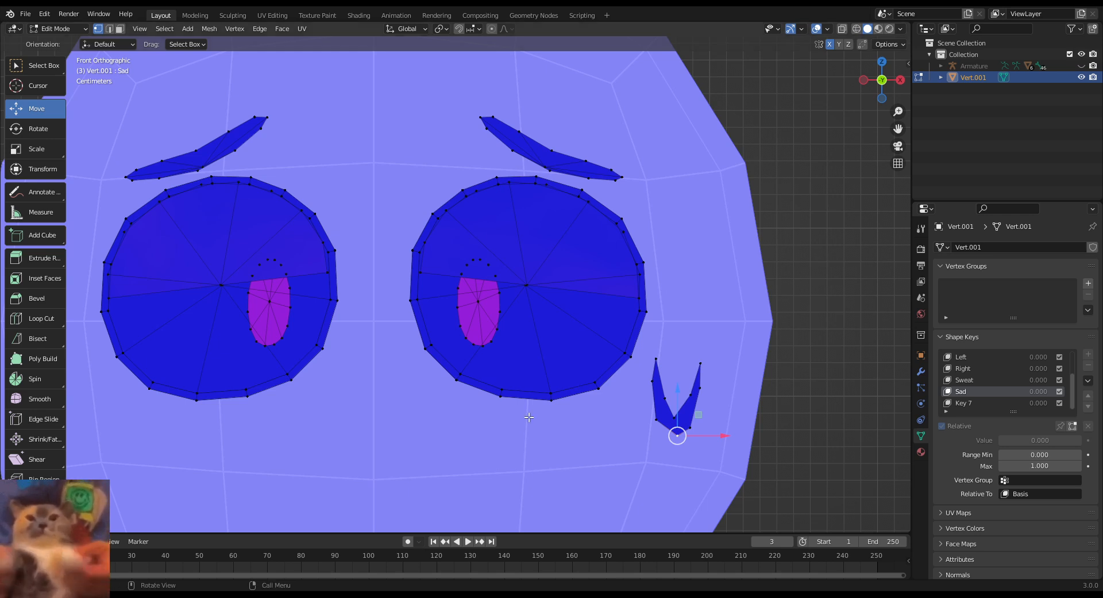
Step: Rotate and lower the mirrored mouth corners with proportional editing to bend the smile into a frown
{"action": "scroll", "coordinate": [533, 397], "scroll_direction": "down", "scroll_amount": 6}
{"action": "right_click", "coordinate": [146, 209]}
{"action": "middle_click_drag", "start_coordinate": [453, 347], "coordinate": [468, 255], "text": "shift"}
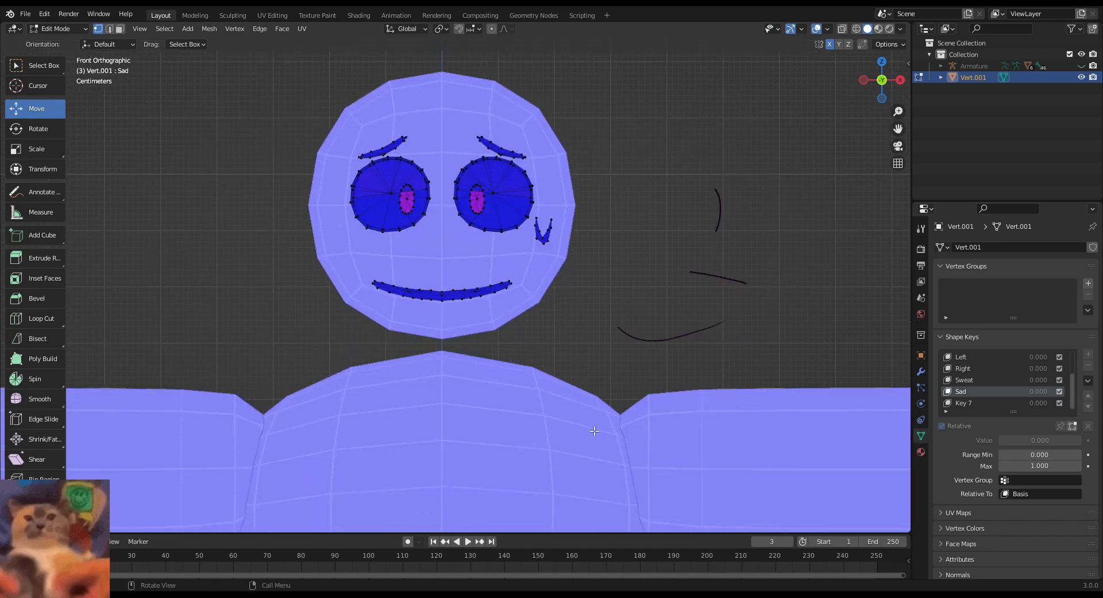
{"action": "scroll", "coordinate": [471, 259], "scroll_direction": "up", "scroll_amount": 3}
{"action": "left_click_drag", "start_coordinate": [601, 336], "coordinate": [496, 255]}
{"action": "left_click", "coordinate": [48, 130]}
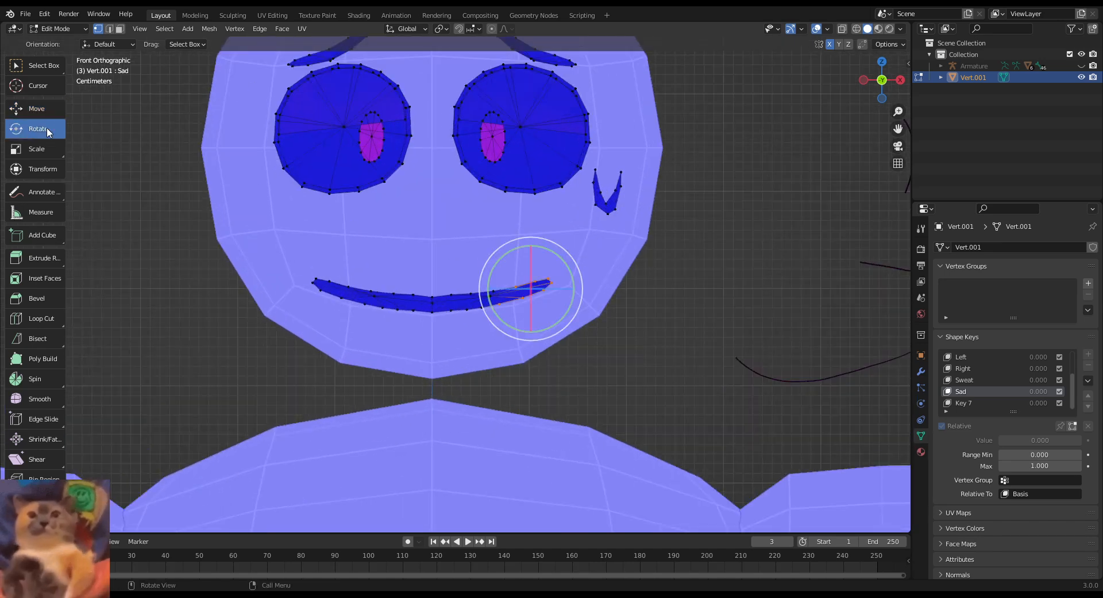
{"action": "left_click", "coordinate": [493, 30]}
{"action": "left_click_drag", "start_coordinate": [579, 270], "coordinate": [568, 295]}
{"action": "left_click", "coordinate": [35, 109]}
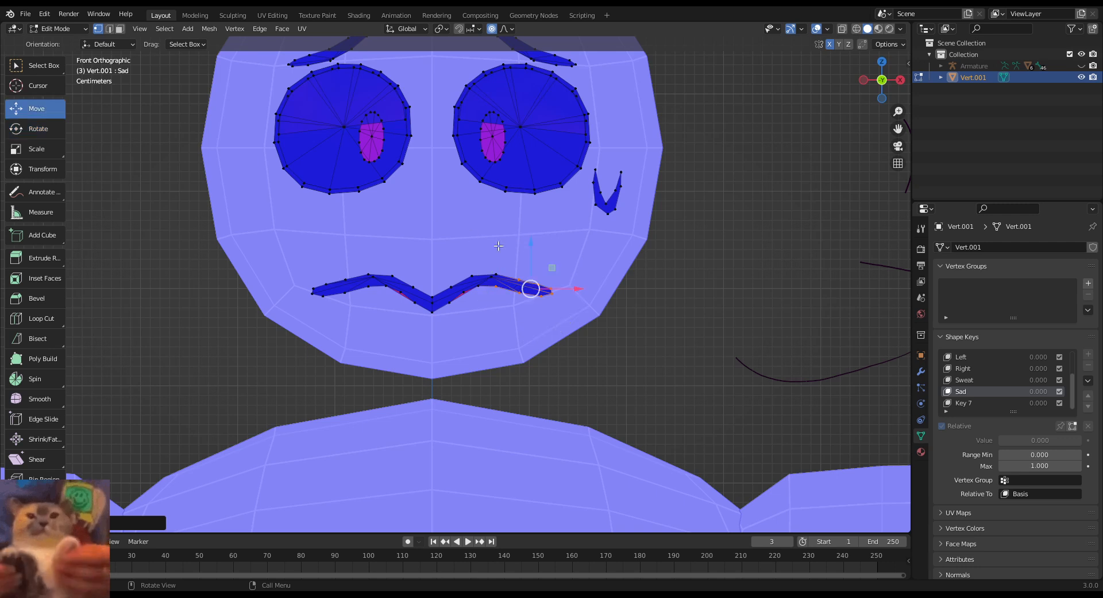
{"action": "left_click_drag", "start_coordinate": [538, 250], "coordinate": [539, 276]}
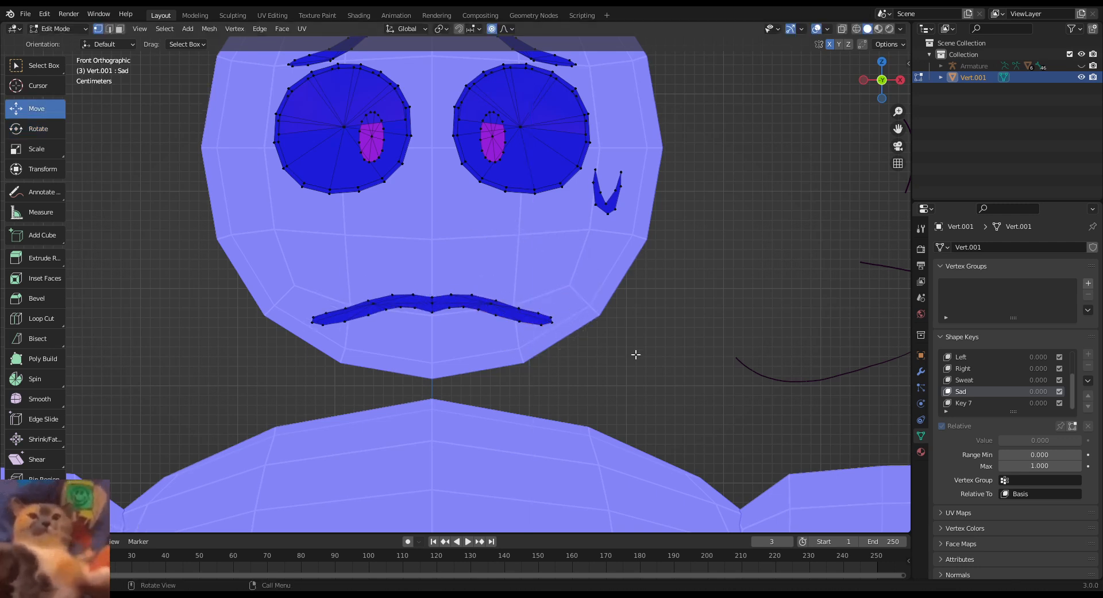
Step: Return to Object Mode and preview the Sad shape key by varying its value
{"action": "scroll", "coordinate": [606, 463], "scroll_direction": "down", "scroll_amount": 3}
{"action": "scroll", "coordinate": [364, 310], "scroll_direction": "up", "scroll_amount": 3}
{"action": "left_click", "coordinate": [57, 28]}
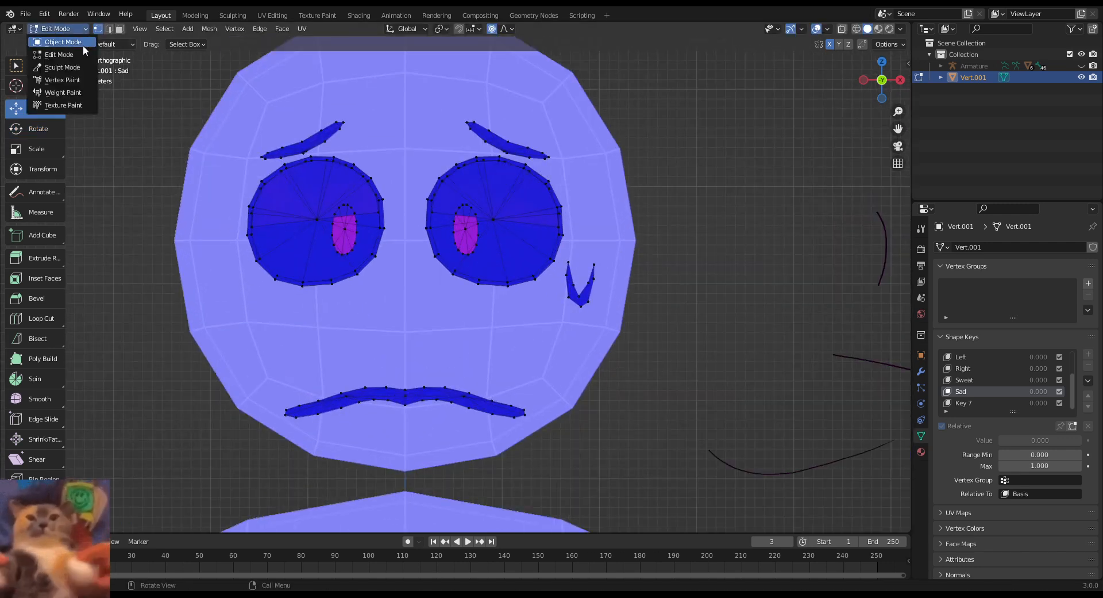
{"action": "left_click", "coordinate": [75, 41]}
{"action": "mouse_move", "coordinate": [1005, 439]}
{"action": "left_mouse_down"}
{"action": "mouse_move", "coordinate": [1051, 440]}
{"action": "mouse_move", "coordinate": [1000, 440]}
{"action": "left_mouse_up"}
Step: Rename the shape key Key 7 as "nO eyebrows" and enter Edit Mode on it
{"action": "left_click", "coordinate": [991, 401]}
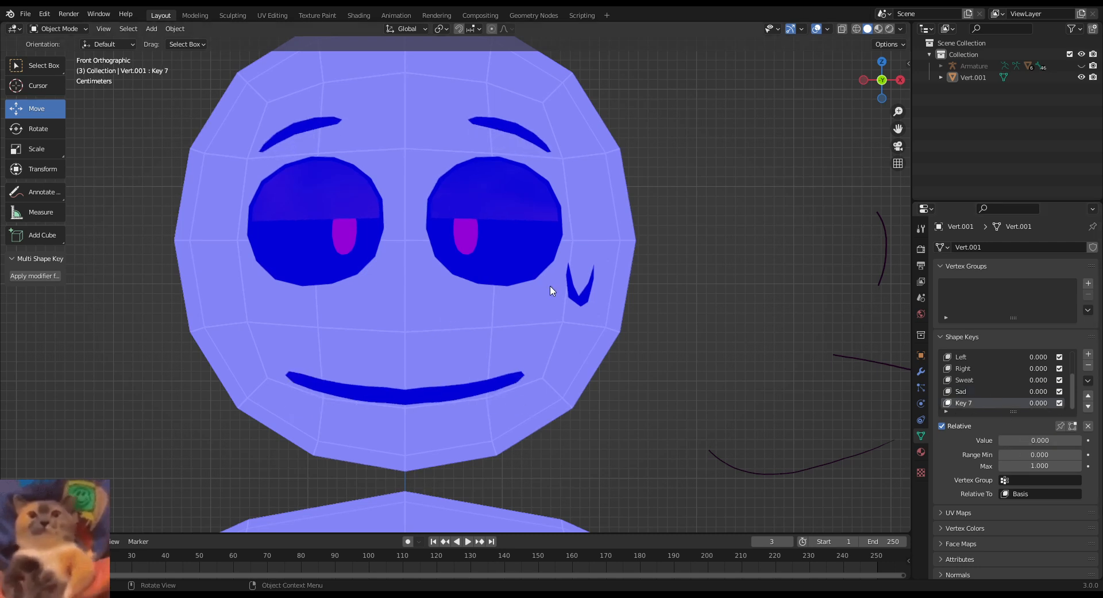
{"action": "double_click", "coordinate": [980, 405]}
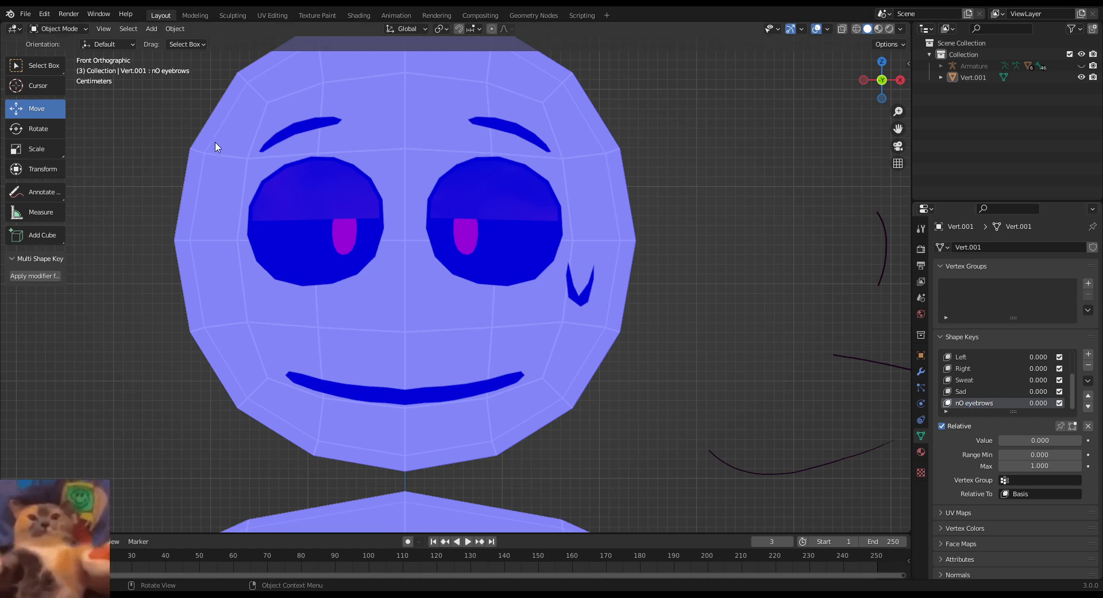
{"action": "left_click", "coordinate": [68, 29]}
{"action": "left_click", "coordinate": [46, 52]}
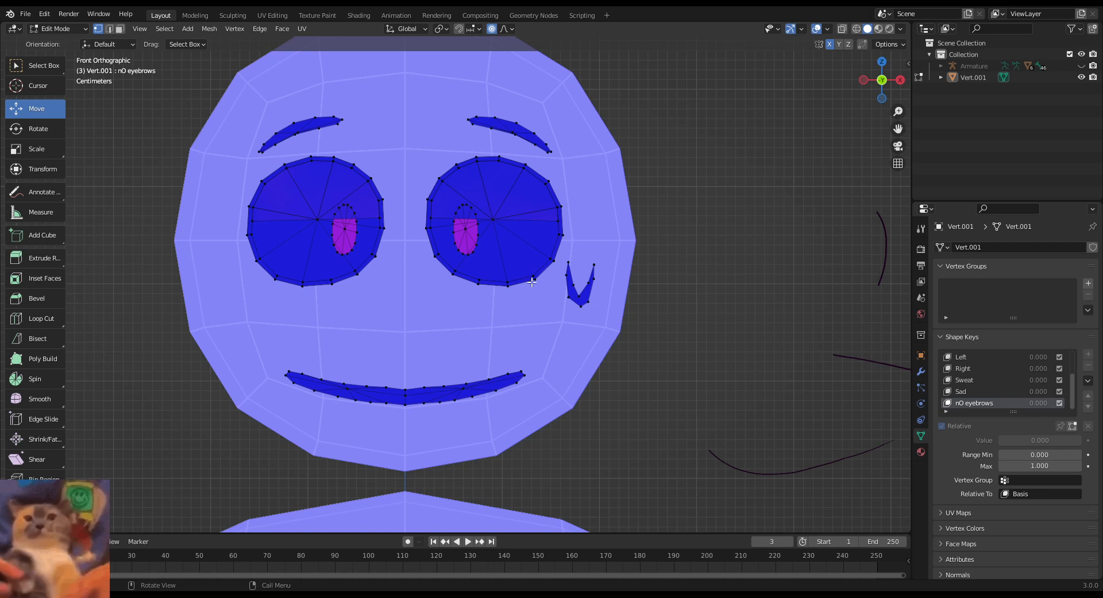
Step: Select both upper eyelids, shrink them, and reposition them in the side view so they are concealed behind the eyes
{"action": "key", "text": "l"}
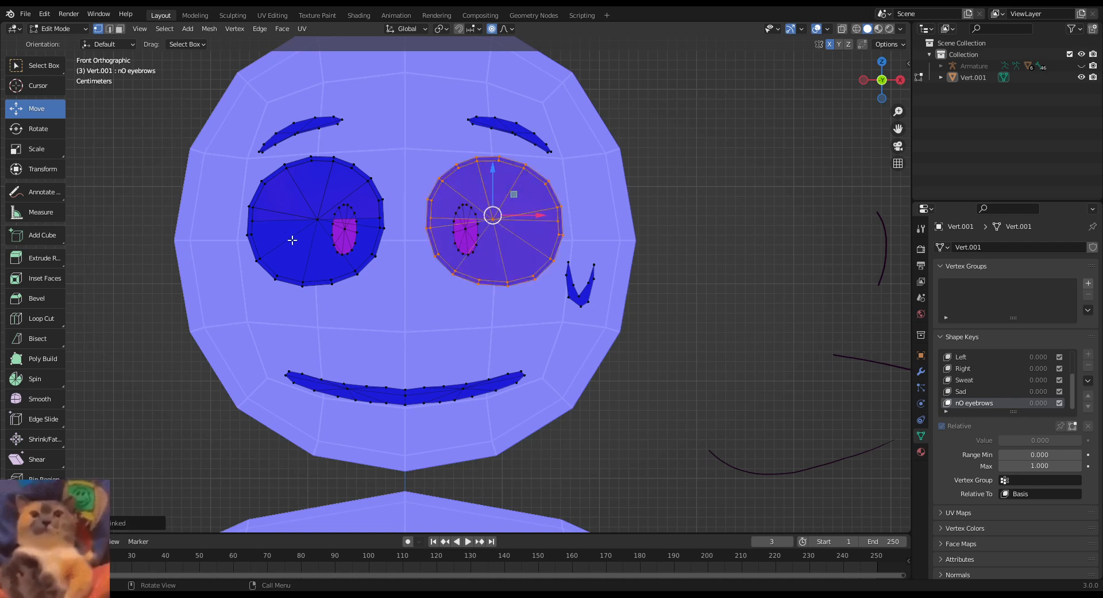
{"action": "left_click", "coordinate": [593, 291]}
{"action": "left_click", "coordinate": [489, 212]}
{"action": "key", "text": "l"}
{"action": "key", "text": "l"}
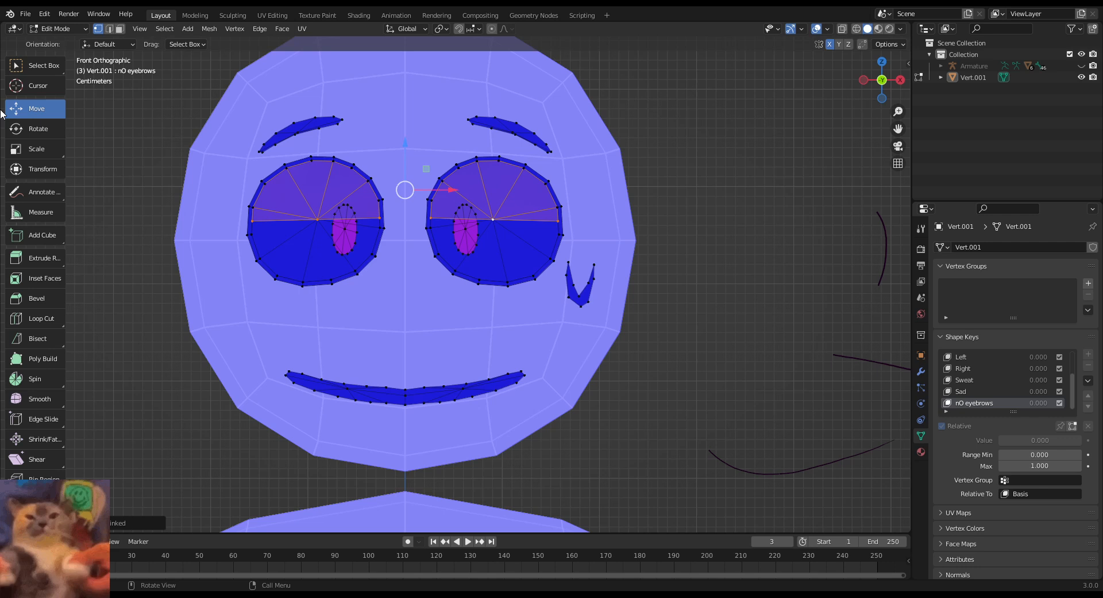
{"action": "left_click", "coordinate": [35, 149]}
{"action": "left_click_drag", "start_coordinate": [436, 229], "coordinate": [408, 201]}
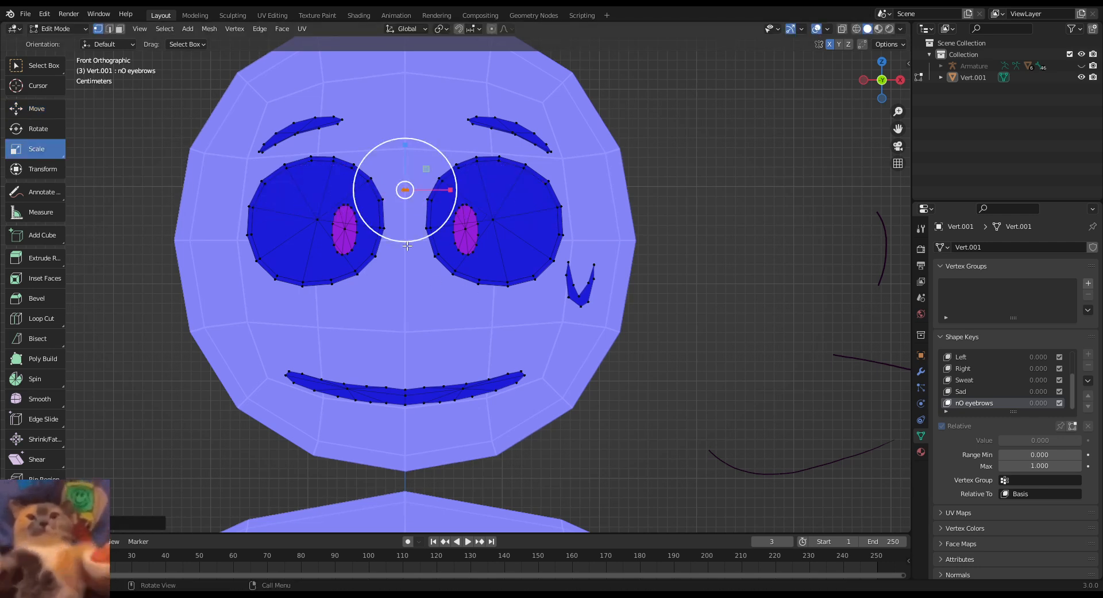
{"action": "key", "text": "KP_3"}
{"action": "left_click", "coordinate": [37, 109]}
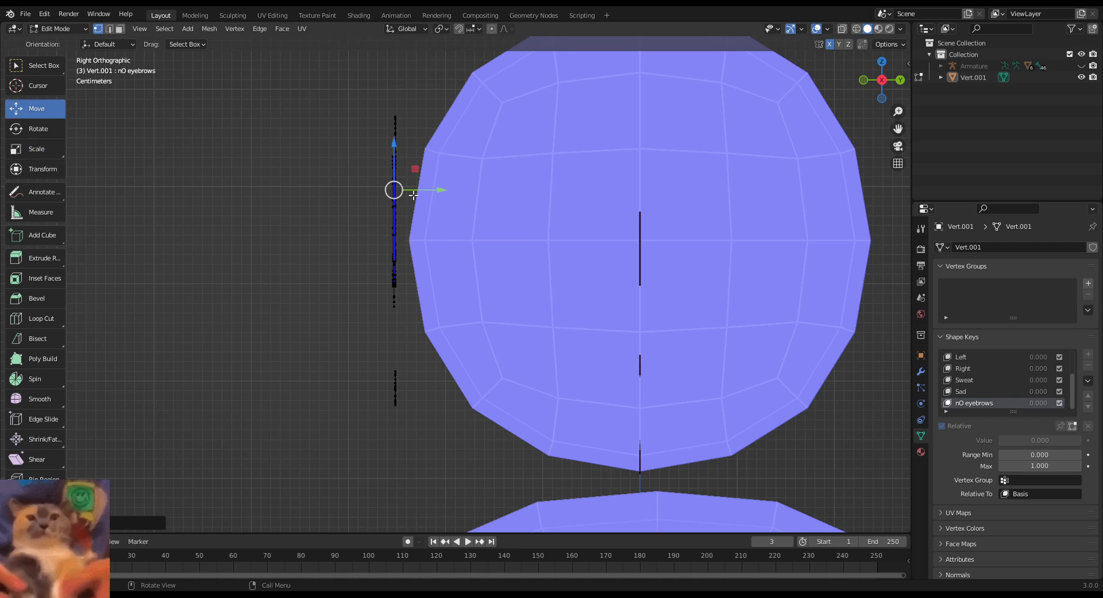
{"action": "key", "text": "KP_1"}
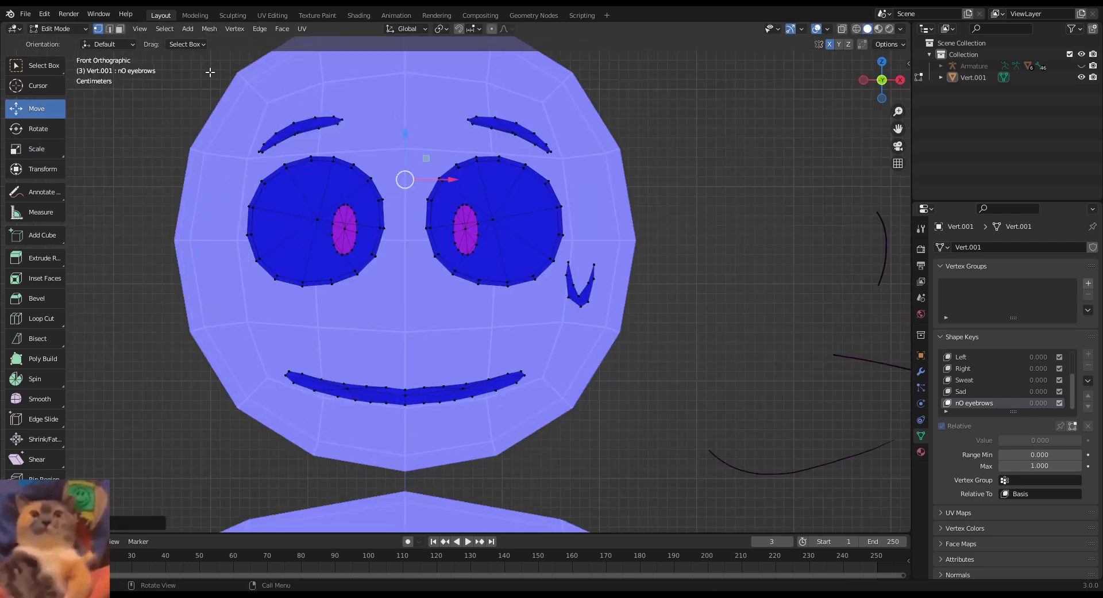
Step: Return to Object Mode and set the nO eyebrows shape key's value to 1.000
{"action": "left_click", "coordinate": [57, 29]}
{"action": "left_click", "coordinate": [64, 42]}
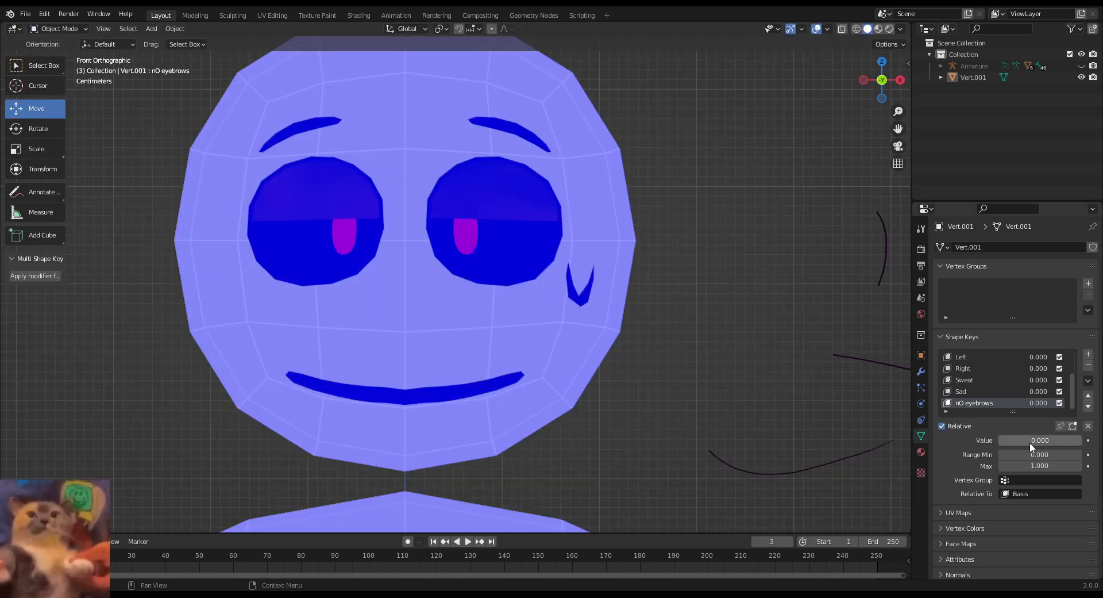
{"action": "left_click_drag", "start_coordinate": [1030, 443], "coordinate": [1081, 440]}
Step: Preview the Talk and Sad shape keys, leaving both at 0.000, and set the Sweat shape key's value to 1.000
{"action": "scroll", "coordinate": [980, 356], "scroll_direction": "up", "scroll_amount": 3}
{"action": "left_click", "coordinate": [971, 357]}
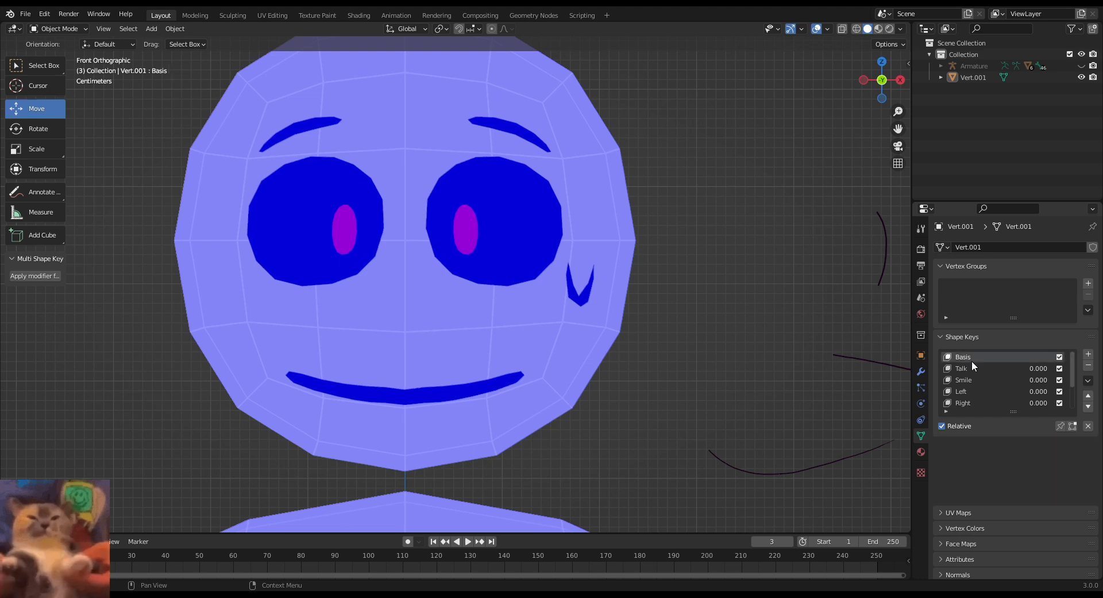
{"action": "left_click", "coordinate": [970, 368]}
{"action": "left_click_drag", "start_coordinate": [1015, 440], "coordinate": [1080, 439]}
{"action": "left_click", "coordinate": [971, 391]}
{"action": "scroll", "coordinate": [1013, 367], "scroll_direction": "down", "scroll_amount": 2}
{"action": "left_click", "coordinate": [971, 391]}
{"action": "scroll", "coordinate": [1013, 388], "scroll_direction": "down", "scroll_amount": 1}
{"action": "left_click", "coordinate": [987, 393]}
{"action": "left_click_drag", "start_coordinate": [1002, 440], "coordinate": [974, 434]}
{"action": "scroll", "coordinate": [379, 309], "scroll_direction": "down", "scroll_amount": 5}
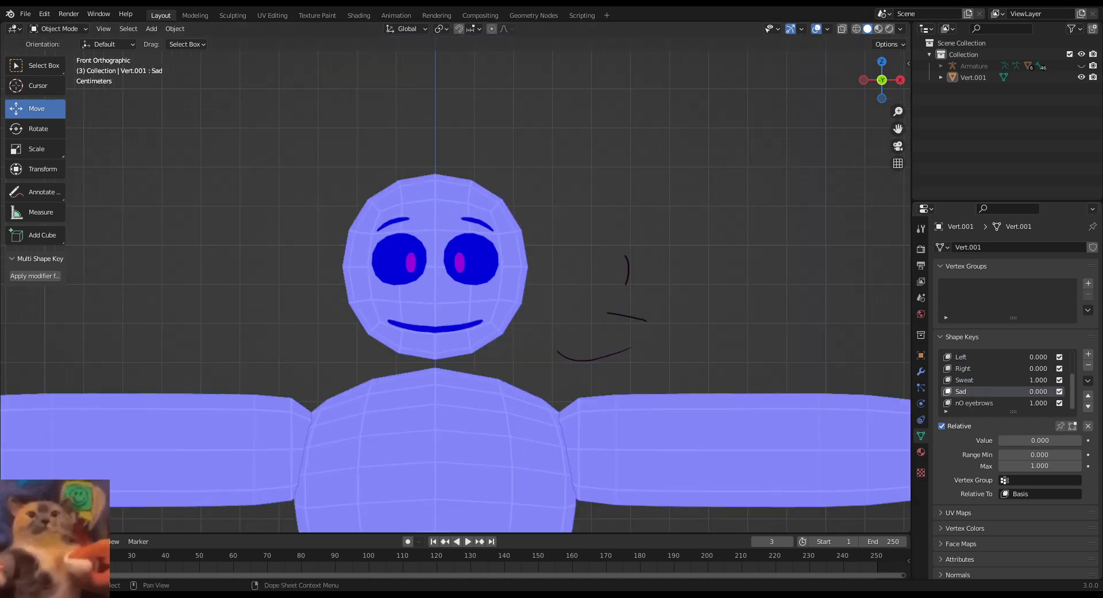